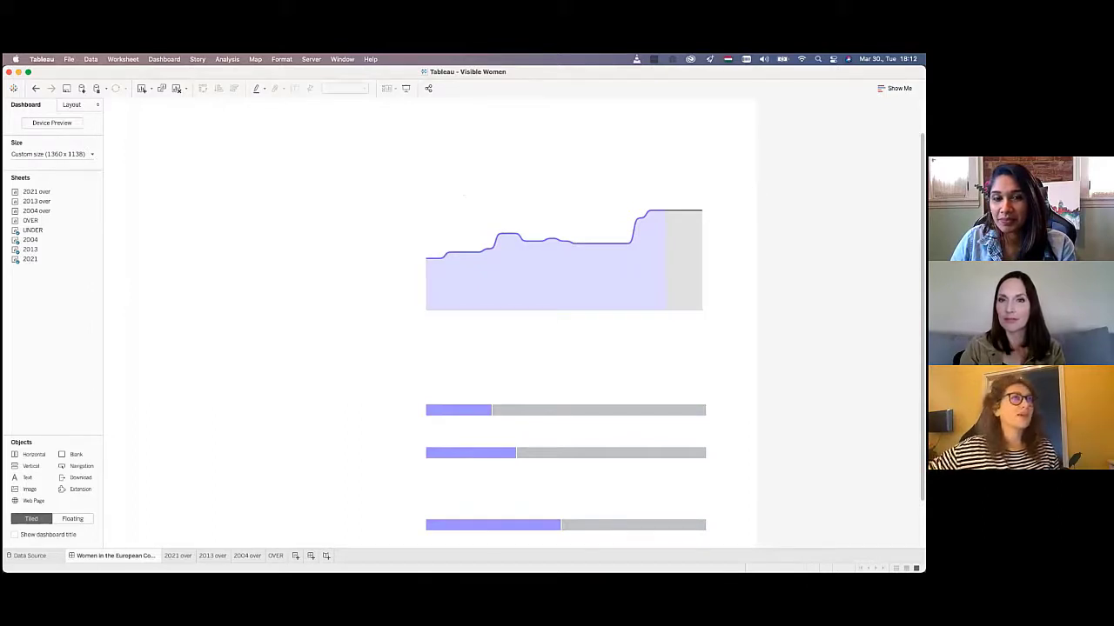
- Close the Visible Women workbook without saving its changes
{"action": "left_click", "coordinate": [8, 72]}
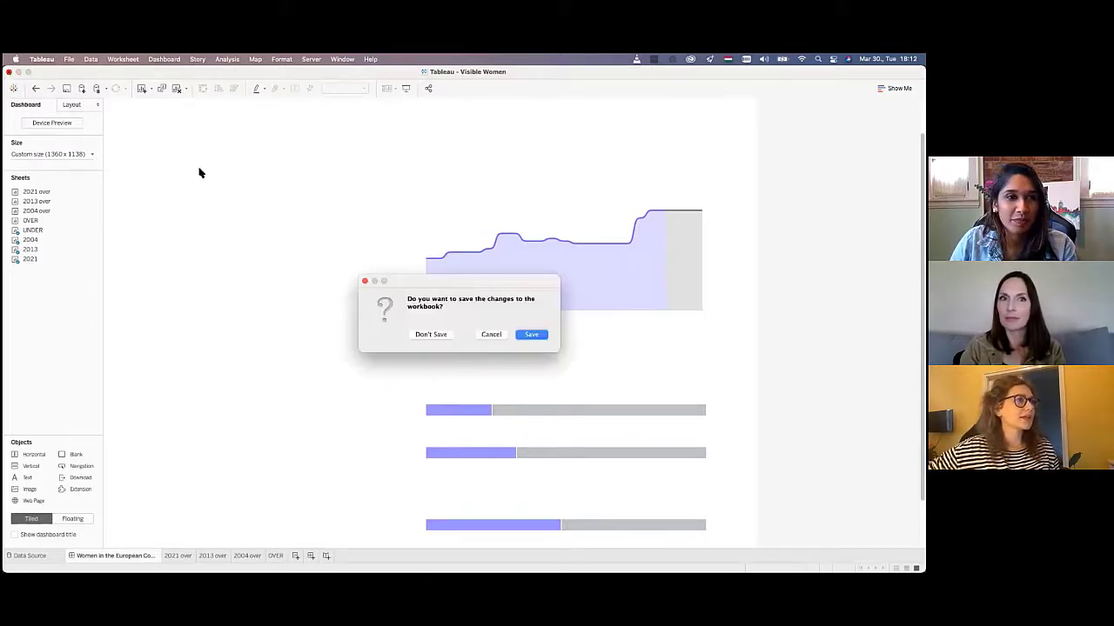
{"action": "left_click", "coordinate": [430, 336]}
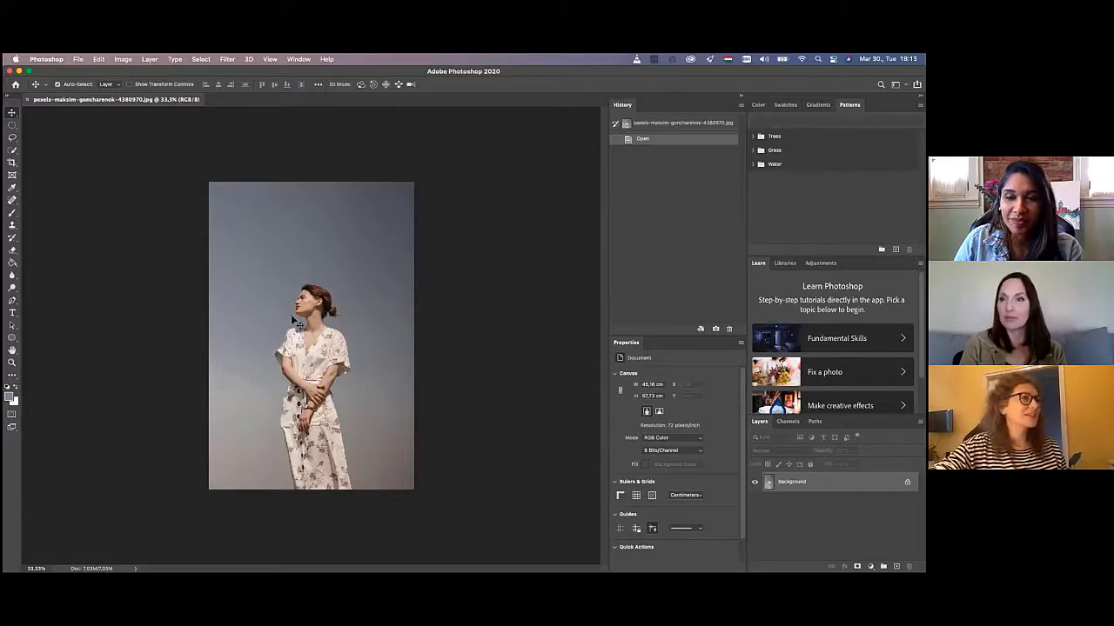
- Select the woman in the photo from her head down to the dress with the Quick Selection tool
{"action": "scroll", "coordinate": [292, 317], "scroll_direction": "up", "scroll_amount": 1}
{"action": "scroll", "coordinate": [291, 316], "scroll_direction": "up", "scroll_amount": 6}
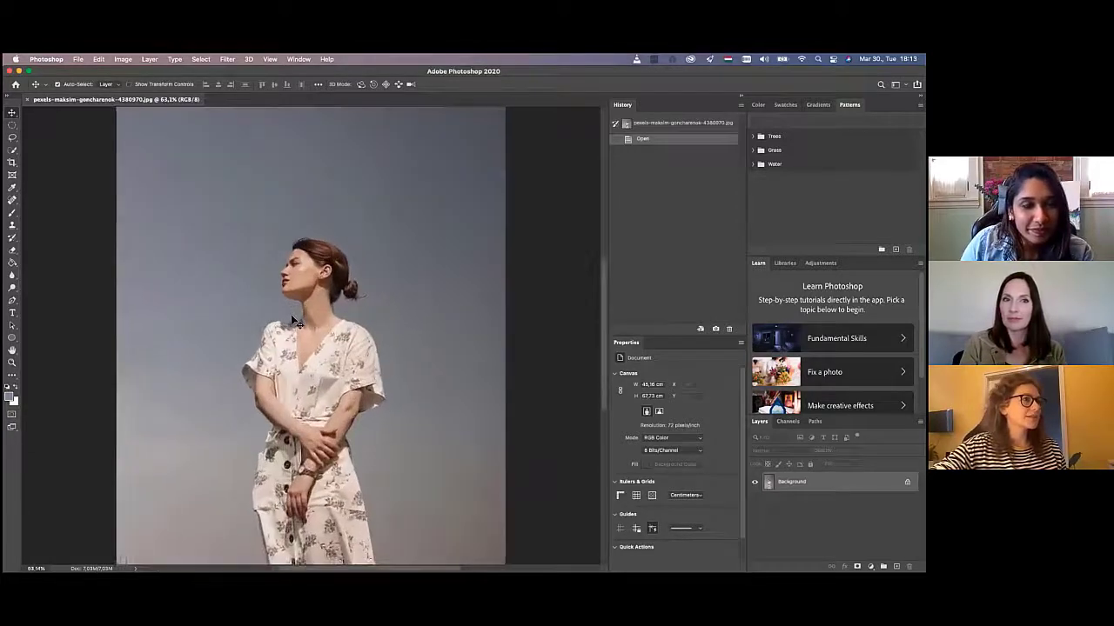
{"action": "scroll", "coordinate": [292, 317], "scroll_direction": "down", "scroll_amount": 6}
{"action": "scroll", "coordinate": [292, 316], "scroll_direction": "up", "scroll_amount": 3}
{"action": "scroll", "coordinate": [294, 322], "scroll_direction": "up", "scroll_amount": 2}
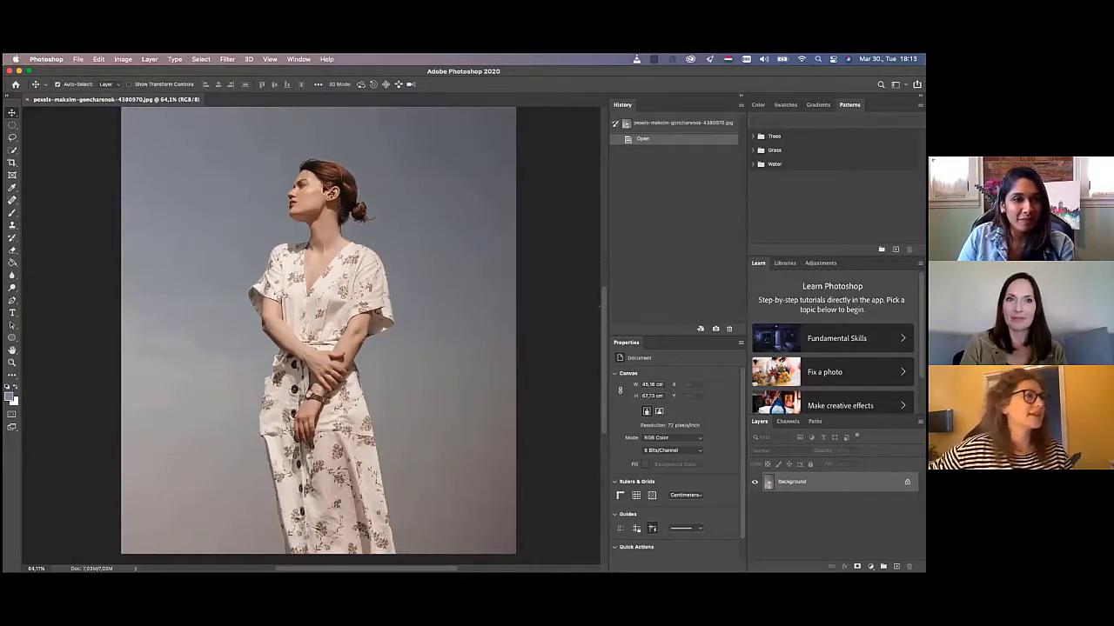
{"action": "left_click", "coordinate": [12, 151]}
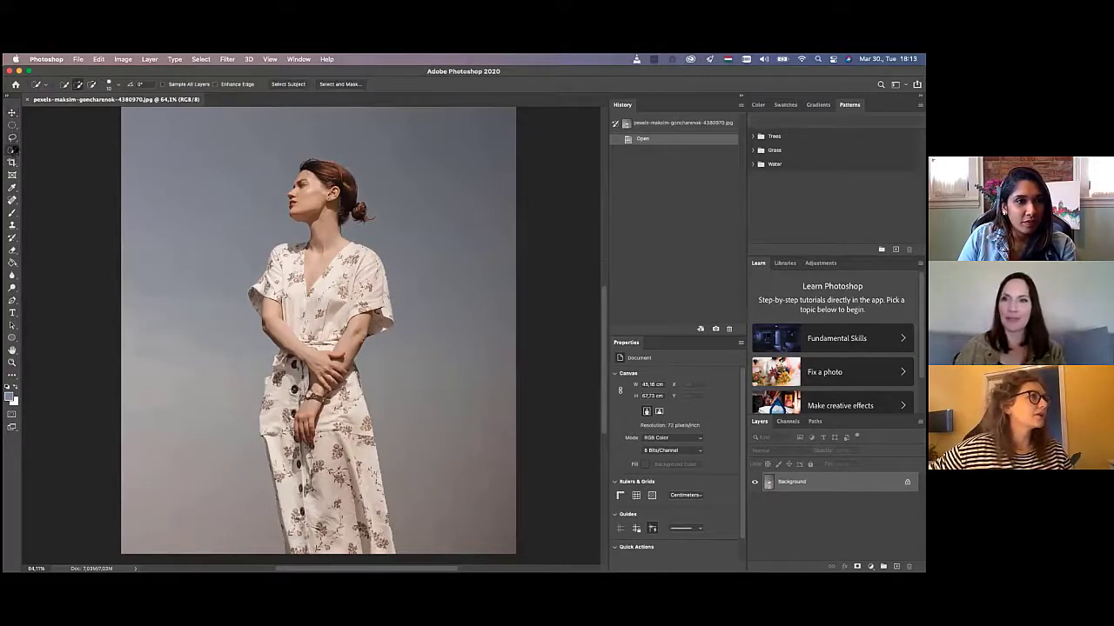
{"action": "mouse_move", "coordinate": [319, 178]}
{"action": "left_mouse_down"}
{"action": "mouse_move", "coordinate": [317, 513]}
{"action": "mouse_move", "coordinate": [272, 409]}
{"action": "mouse_move", "coordinate": [288, 368]}
{"action": "left_mouse_up"}
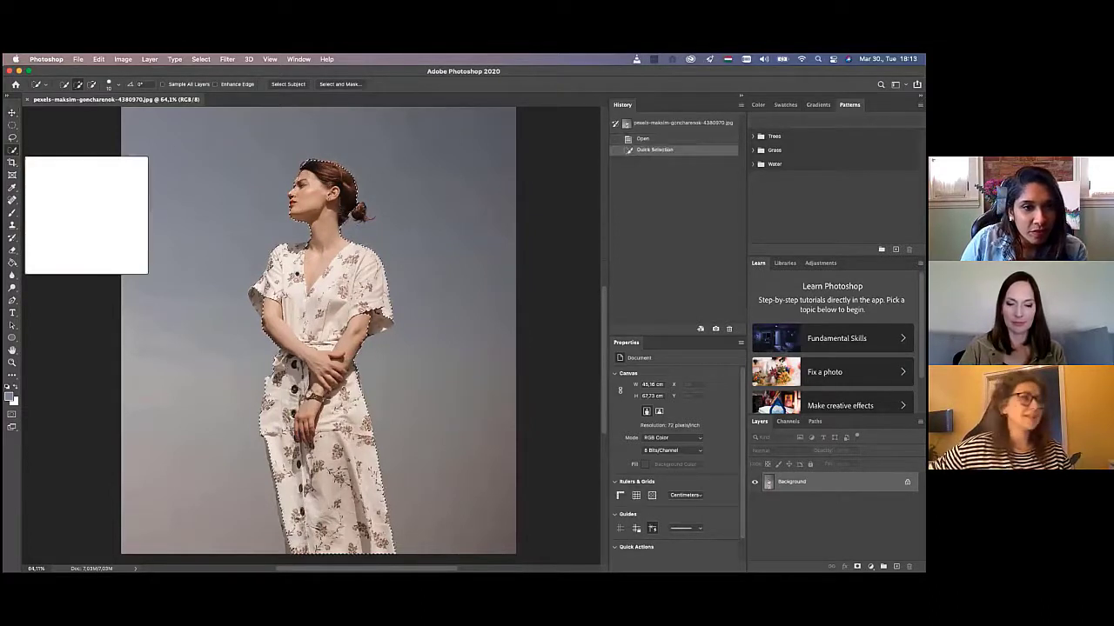
- Refine the quick selection around the woman's shoulder, face and hair bun
{"action": "left_click_drag", "start_coordinate": [272, 264], "coordinate": [275, 254]}
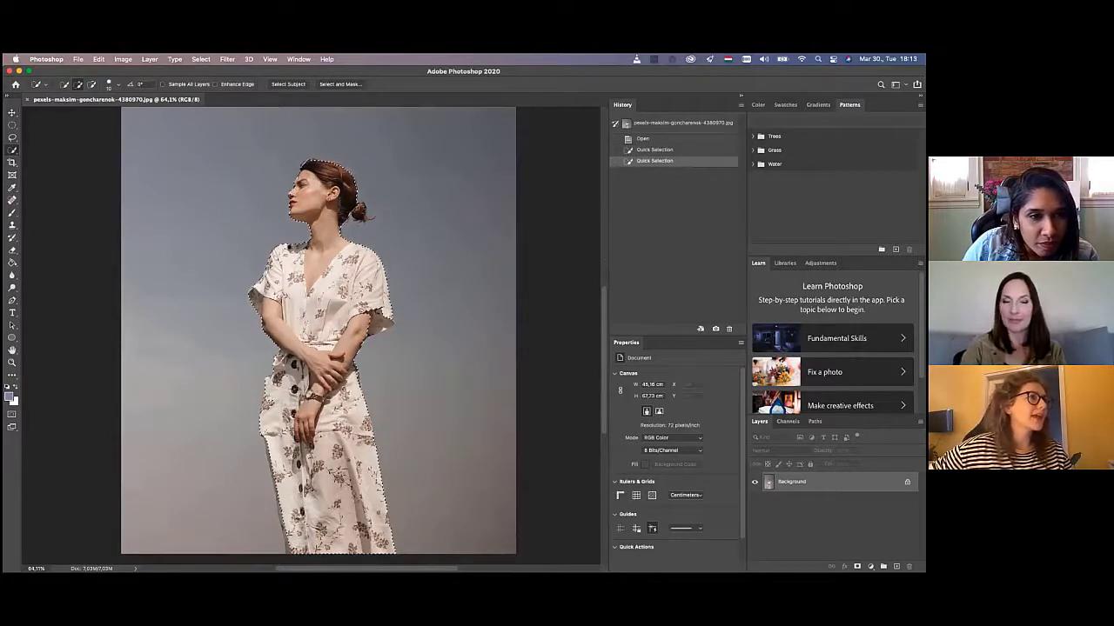
{"action": "left_click", "coordinate": [298, 183]}
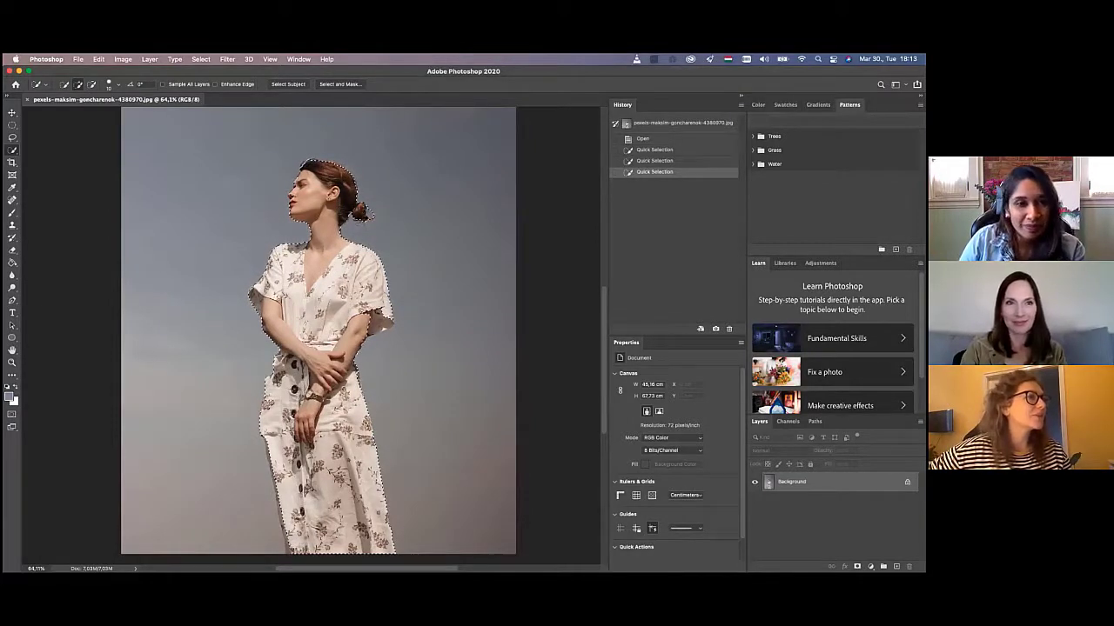
{"action": "left_click", "coordinate": [374, 213]}
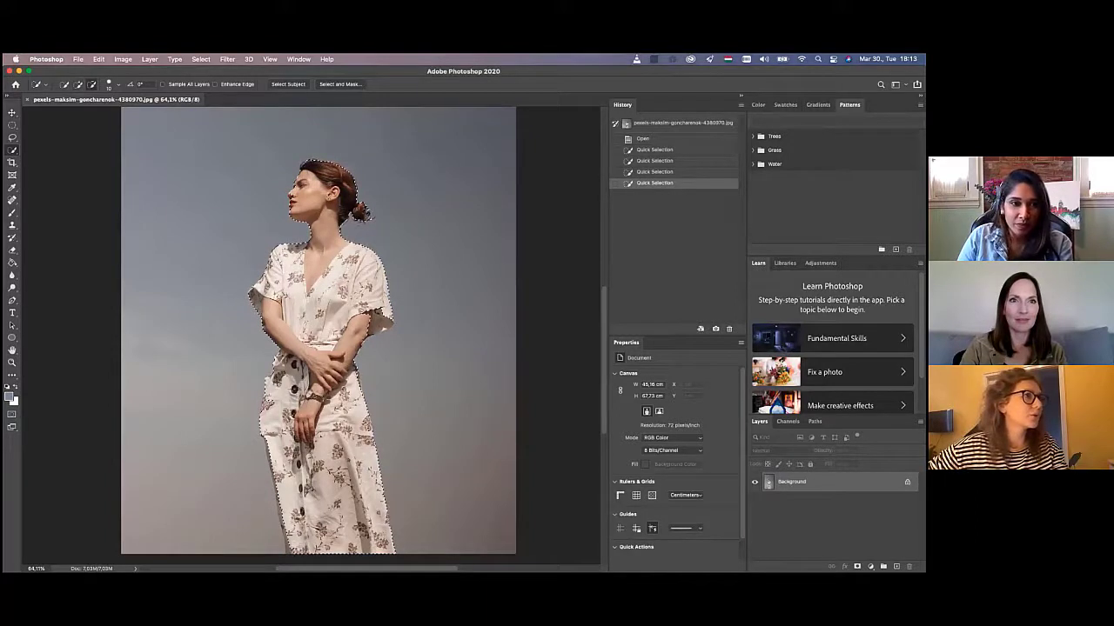
{"action": "left_click", "coordinate": [369, 212]}
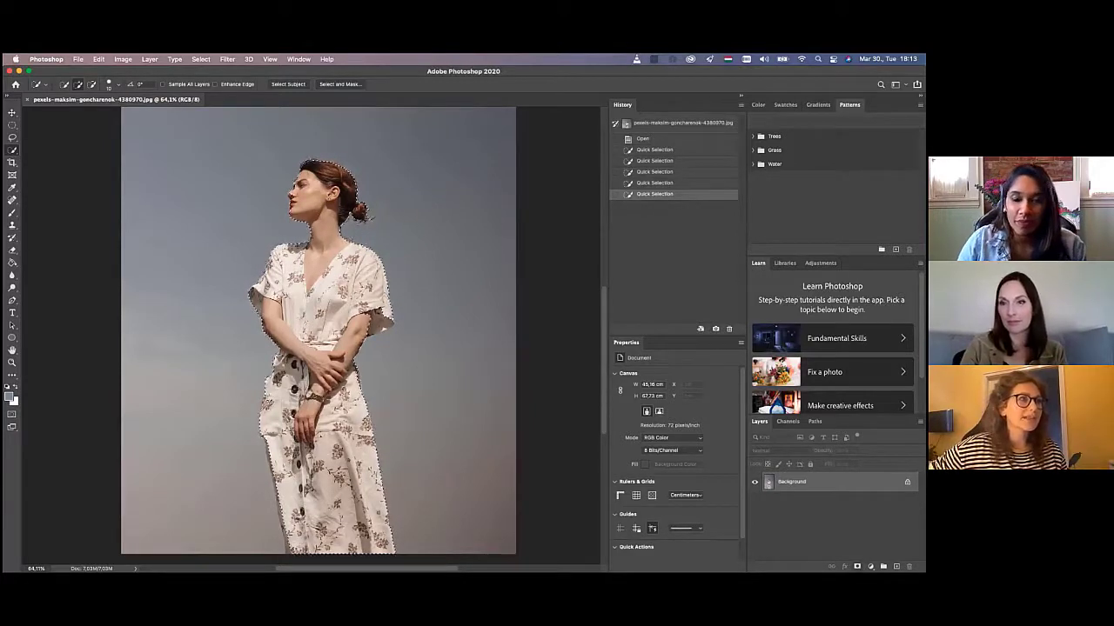
- Add a layer mask from the selection and open the mask in Select and Mask
{"action": "left_click", "coordinate": [857, 567]}
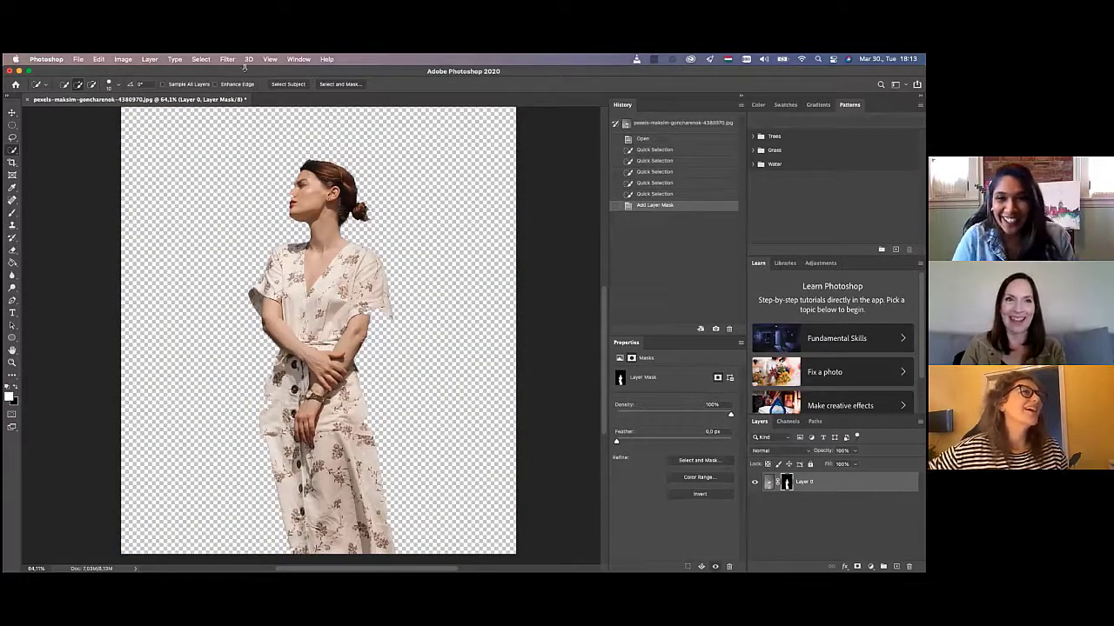
{"action": "left_click", "coordinate": [201, 59]}
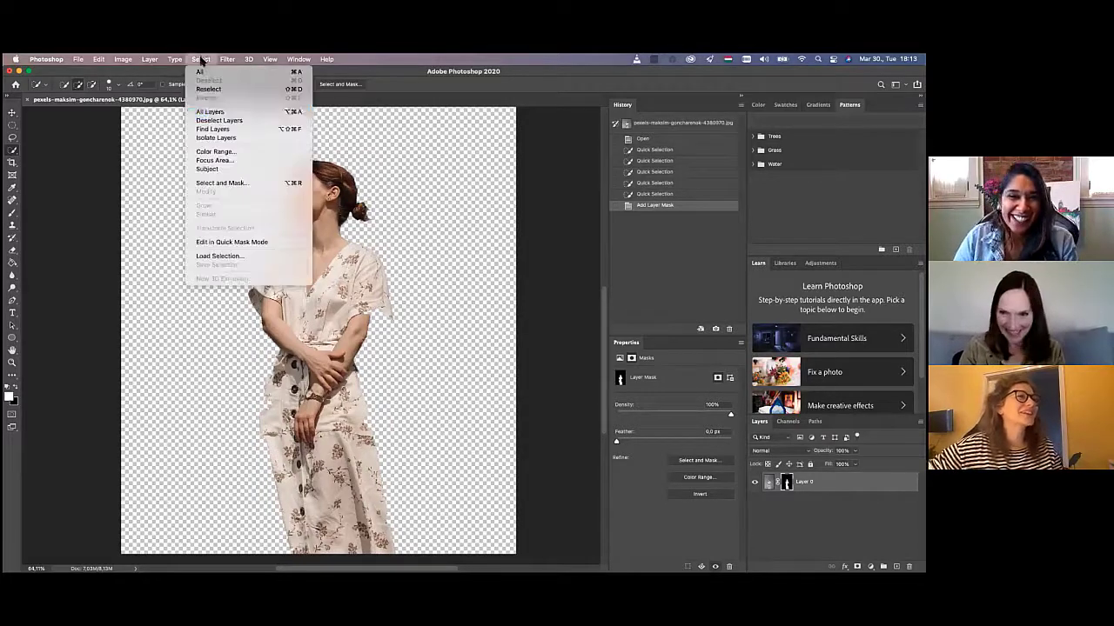
{"action": "left_click", "coordinate": [220, 183]}
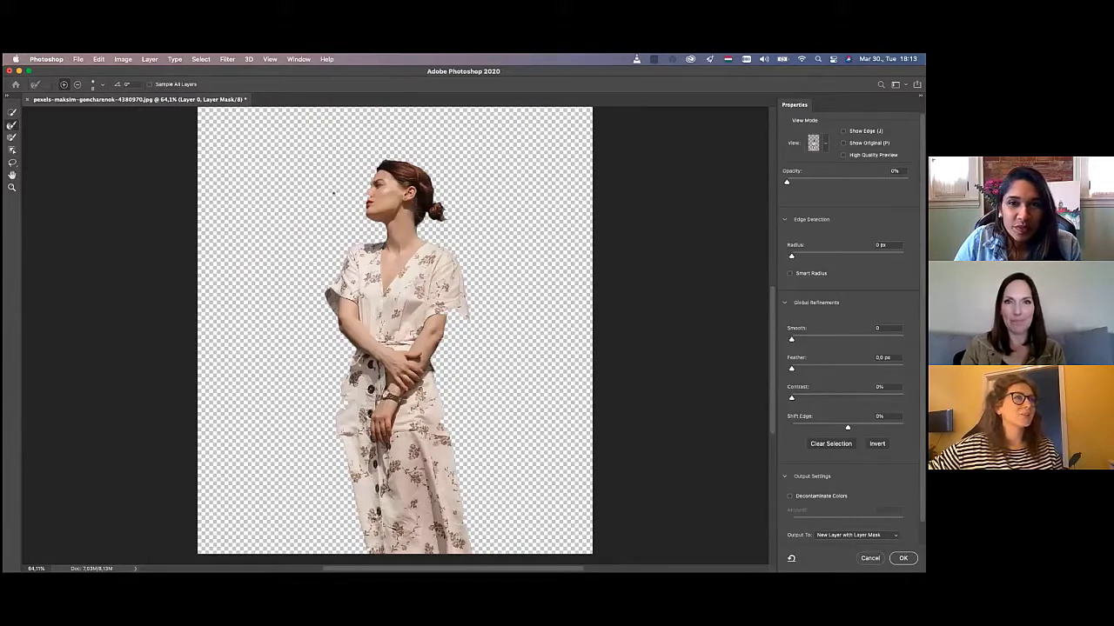
- Preview the cut-out in the On Black view at 100% opacity
{"action": "left_click", "coordinate": [824, 143]}
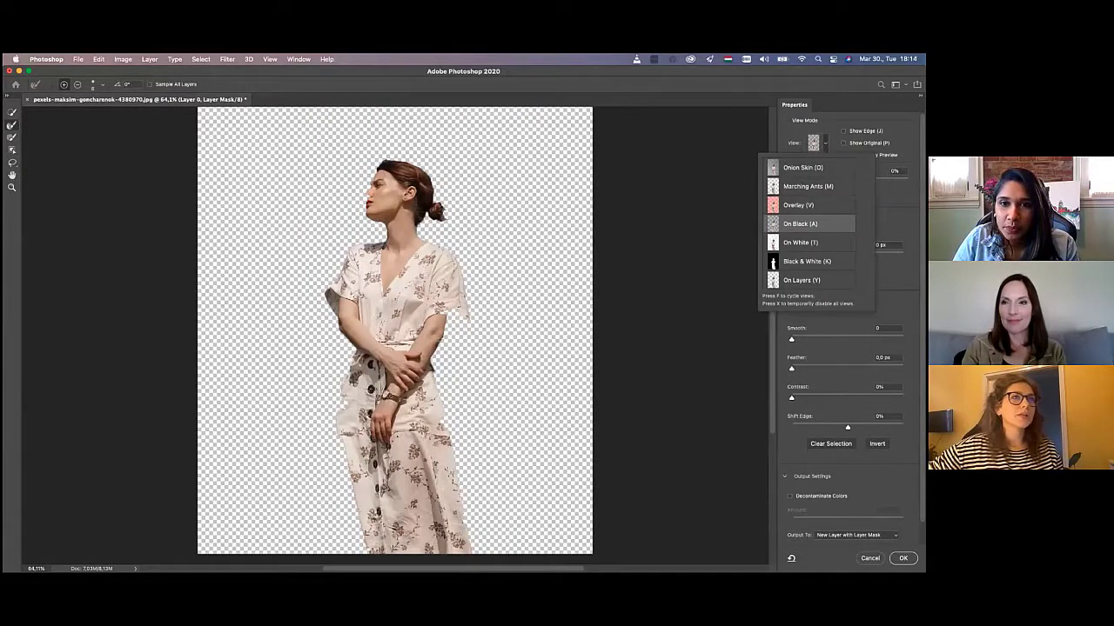
{"action": "left_click", "coordinate": [800, 223]}
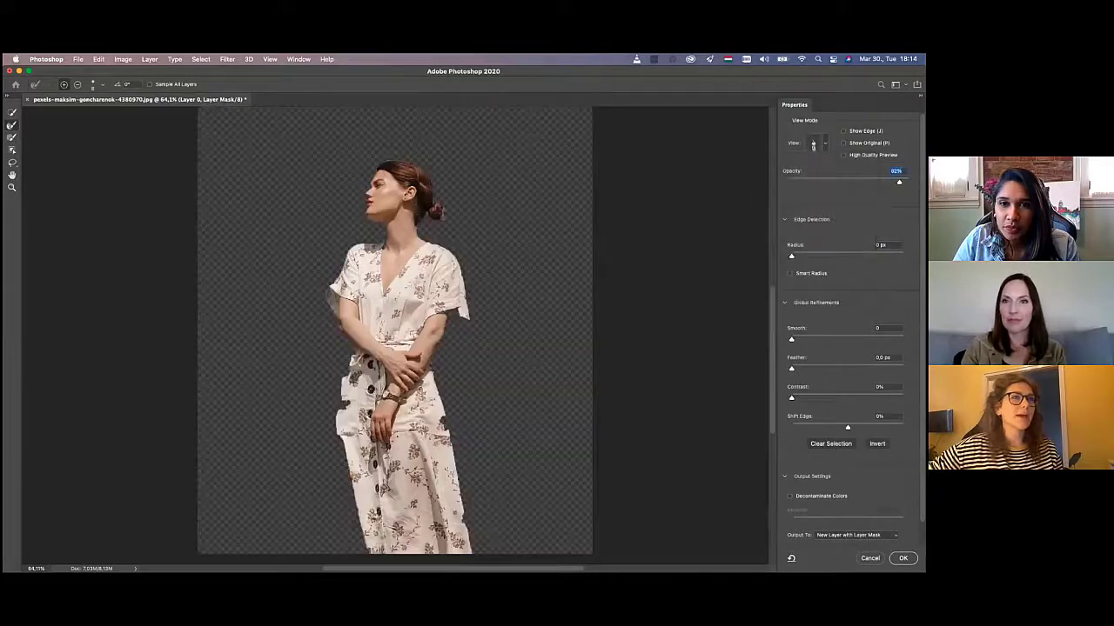
{"action": "mouse_move", "coordinate": [897, 182]}
{"action": "left_mouse_down"}
{"action": "mouse_move", "coordinate": [855, 182]}
{"action": "mouse_move", "coordinate": [908, 182]}
{"action": "left_mouse_up"}
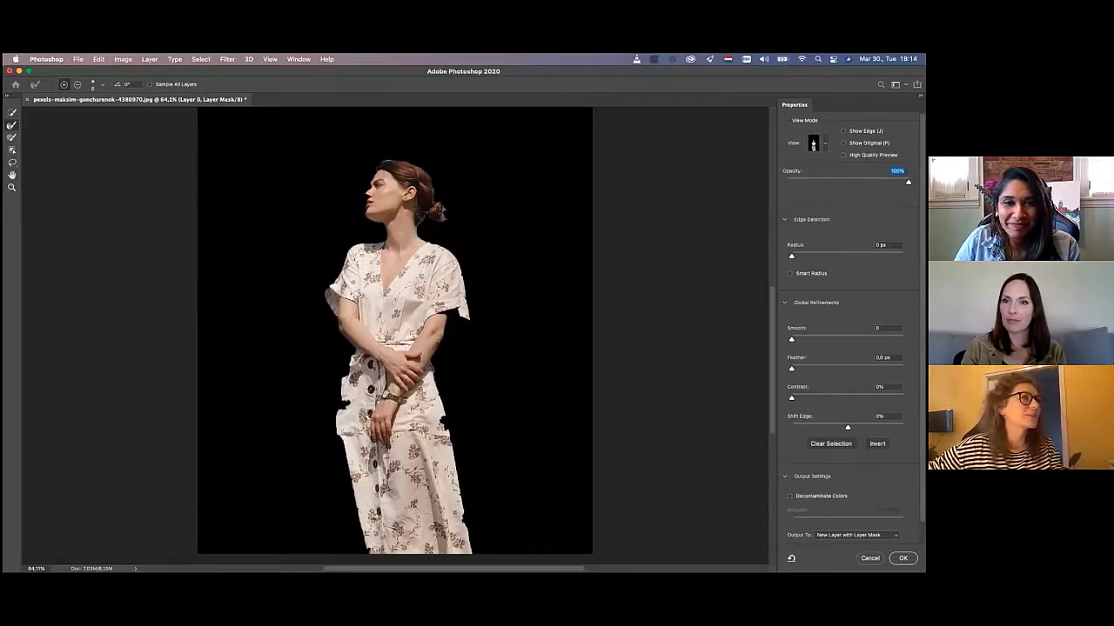
- Refine the mask edge with the Refine Edge Brush around the hair bun, the nape of the neck and the top of the hair
{"action": "scroll", "coordinate": [395, 336], "scroll_direction": "up", "scroll_amount": 2}
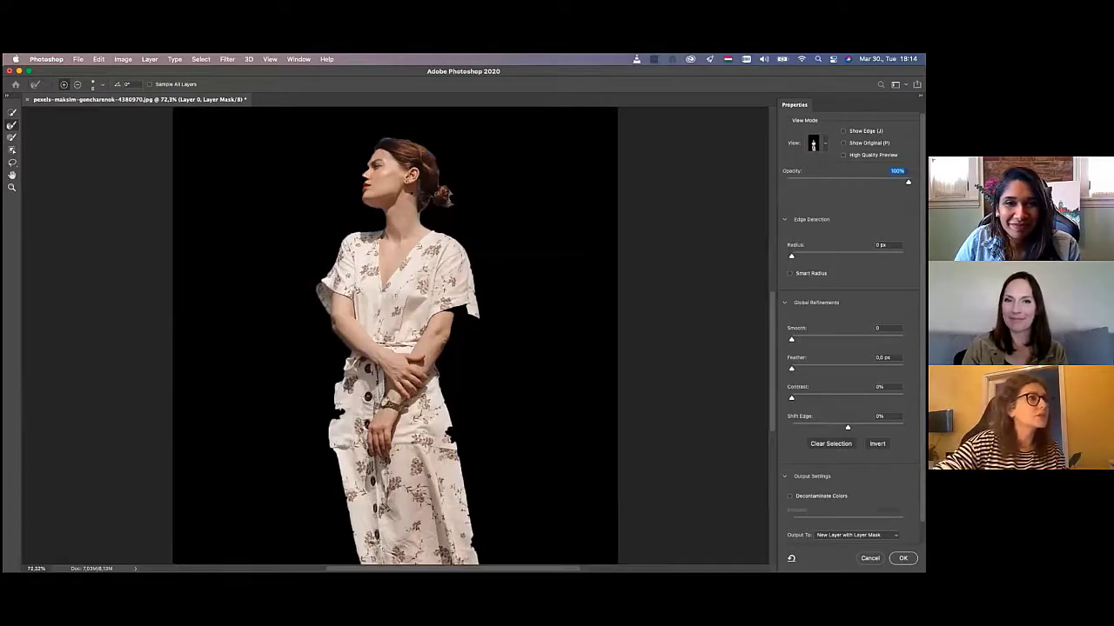
{"action": "scroll", "coordinate": [395, 337], "scroll_direction": "up", "scroll_amount": 5}
{"action": "scroll", "coordinate": [394, 337], "scroll_direction": "up", "scroll_amount": 5}
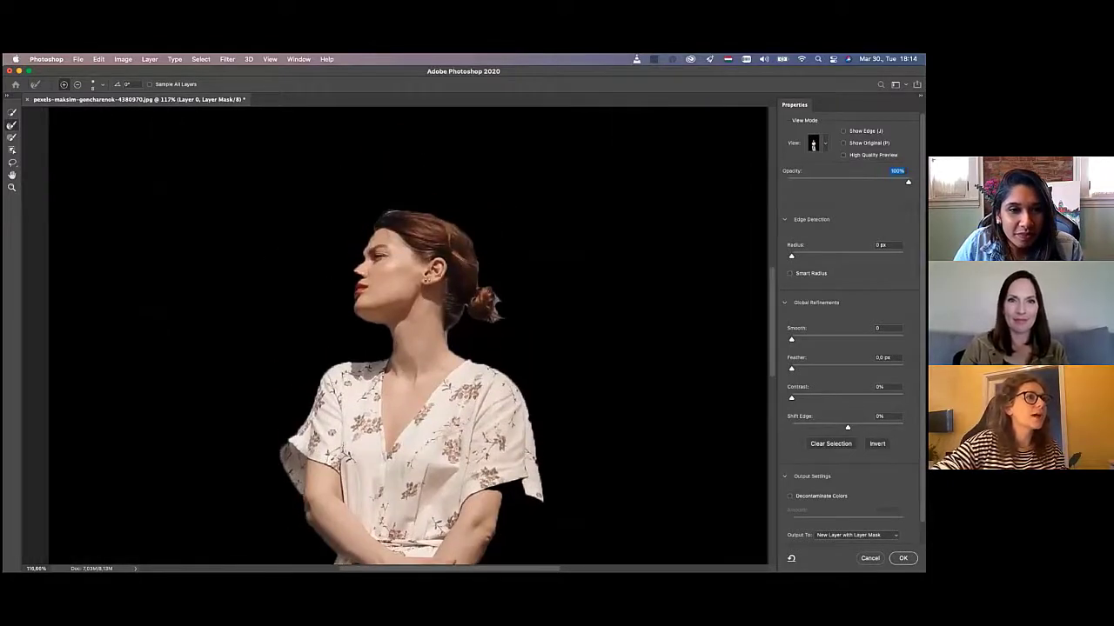
{"action": "scroll", "coordinate": [395, 336], "scroll_direction": "up", "scroll_amount": 5}
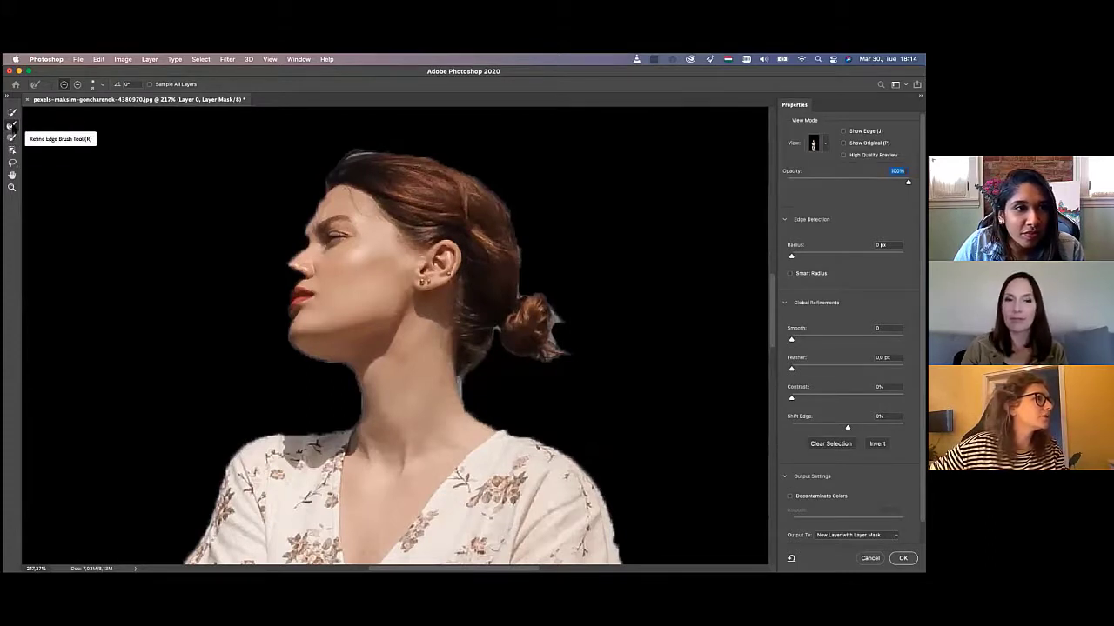
{"action": "left_click", "coordinate": [11, 124]}
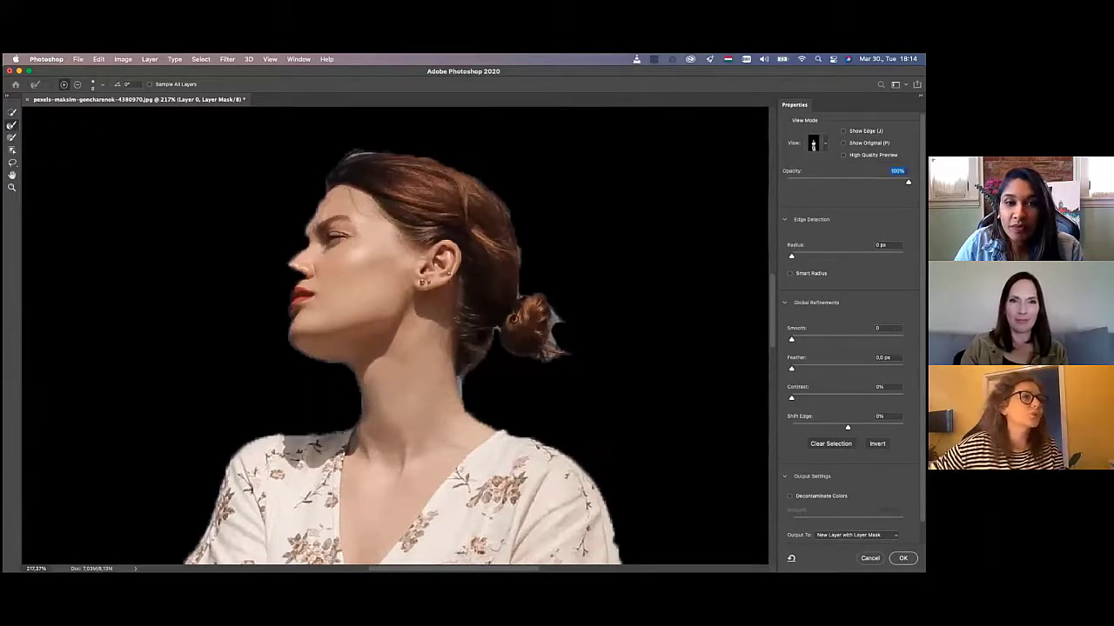
{"action": "mouse_move", "coordinate": [513, 318]}
{"action": "left_mouse_down"}
{"action": "mouse_move", "coordinate": [524, 299]}
{"action": "mouse_move", "coordinate": [542, 305]}
{"action": "mouse_move", "coordinate": [554, 350]}
{"action": "left_mouse_up"}
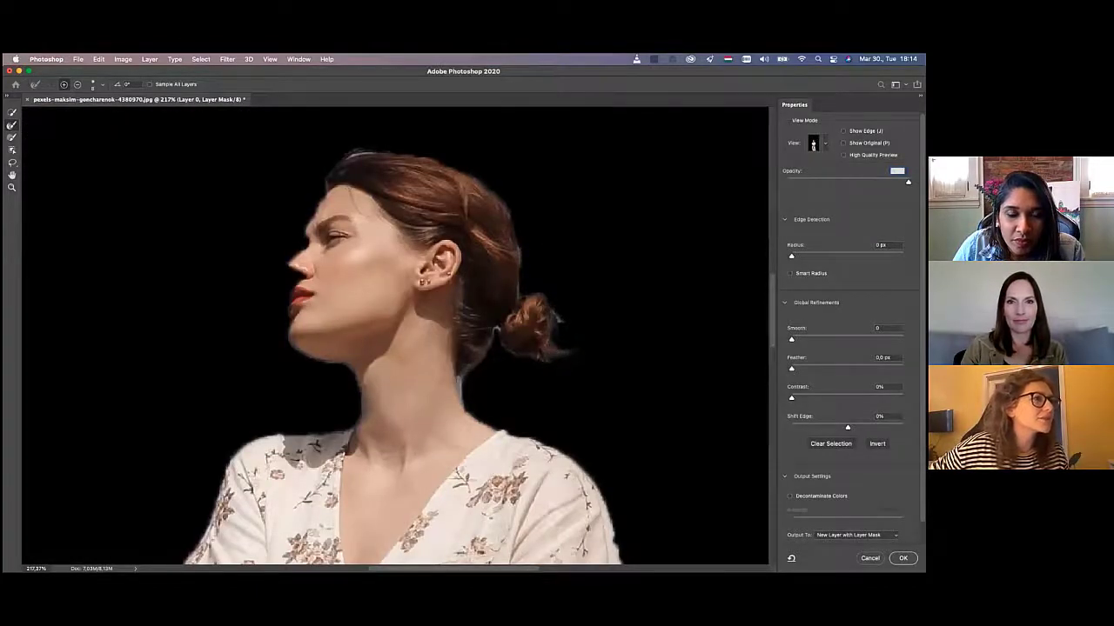
{"action": "left_click_drag", "start_coordinate": [463, 408], "coordinate": [465, 372]}
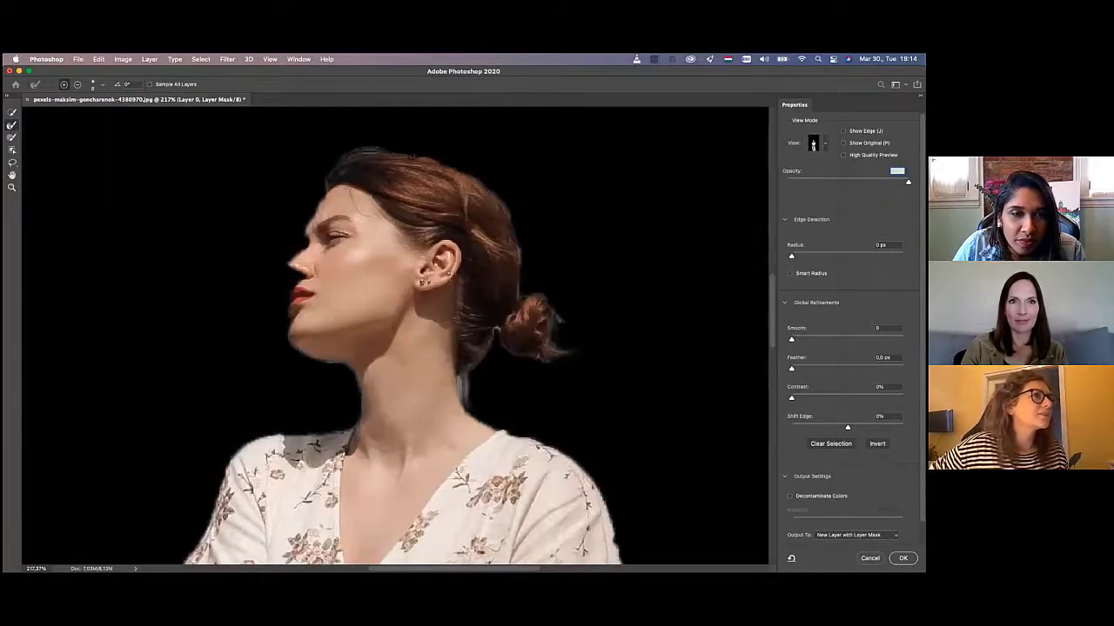
{"action": "left_click_drag", "start_coordinate": [374, 151], "coordinate": [490, 183]}
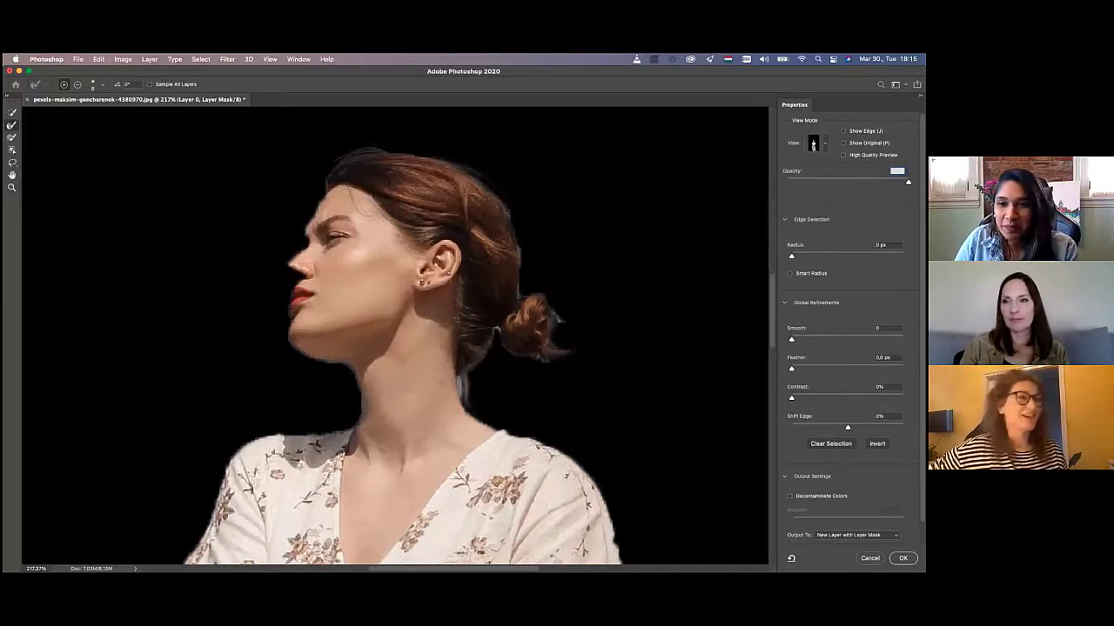
- Move the Photoshop window out of the way to switch to the starter.ai document in Illustrator
{"action": "scroll", "coordinate": [414, 220], "scroll_direction": "down", "scroll_amount": 2}
{"action": "scroll", "coordinate": [414, 220], "scroll_direction": "down", "scroll_amount": 5}
{"action": "scroll", "coordinate": [414, 220], "scroll_direction": "up", "scroll_amount": 4}
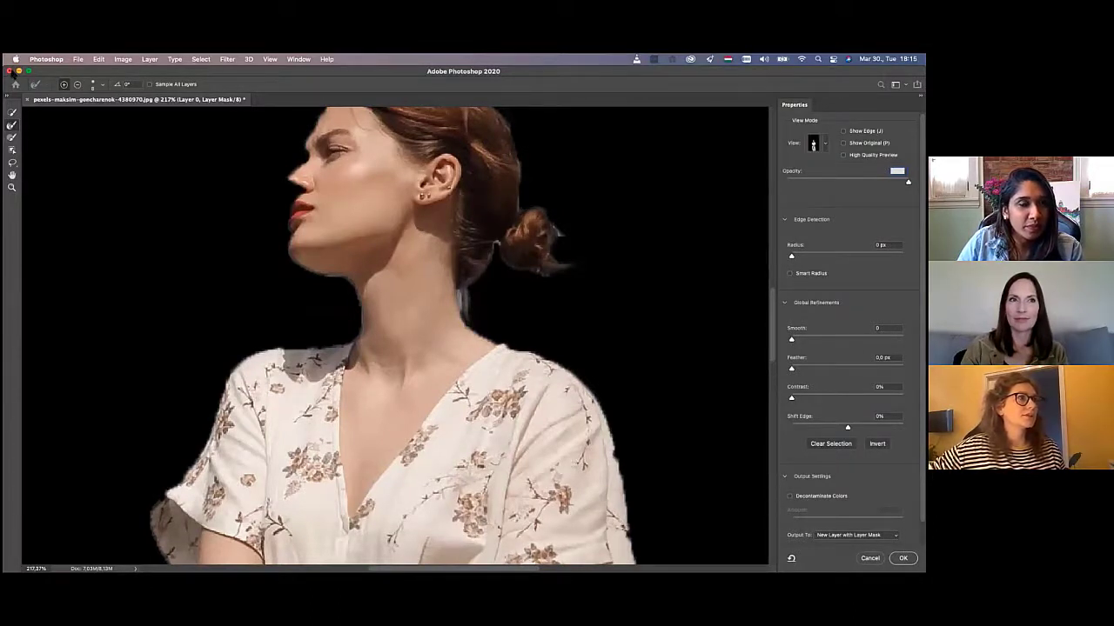
{"action": "left_click_drag", "start_coordinate": [75, 71], "coordinate": [127, 134]}
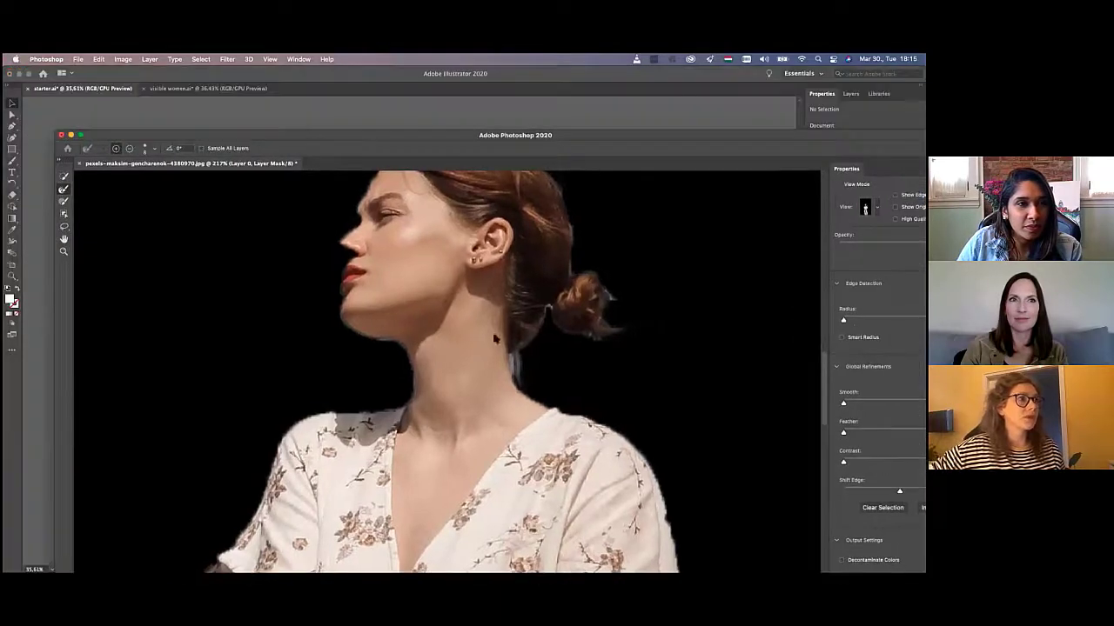
{"action": "left_click_drag", "start_coordinate": [495, 337], "coordinate": [3, 166]}
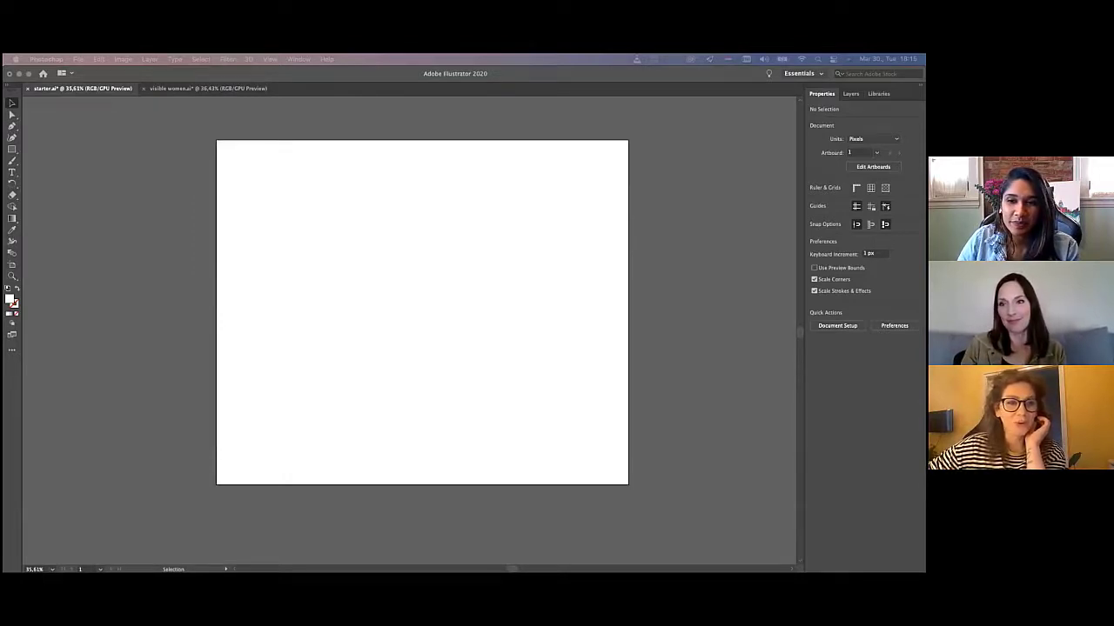
- Review the Visible women note and its linked Pinterest inspiration pin, closing both windows when done
{"action": "left_click_drag", "start_coordinate": [3, 178], "coordinate": [371, 113]}
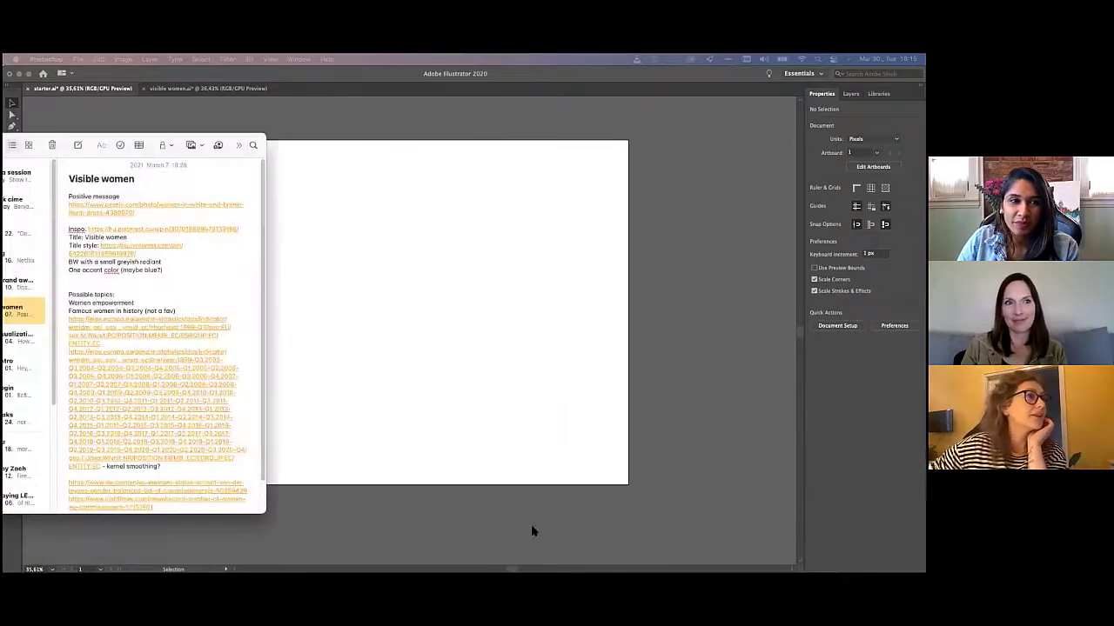
{"action": "left_click_drag", "start_coordinate": [527, 485], "coordinate": [789, 544]}
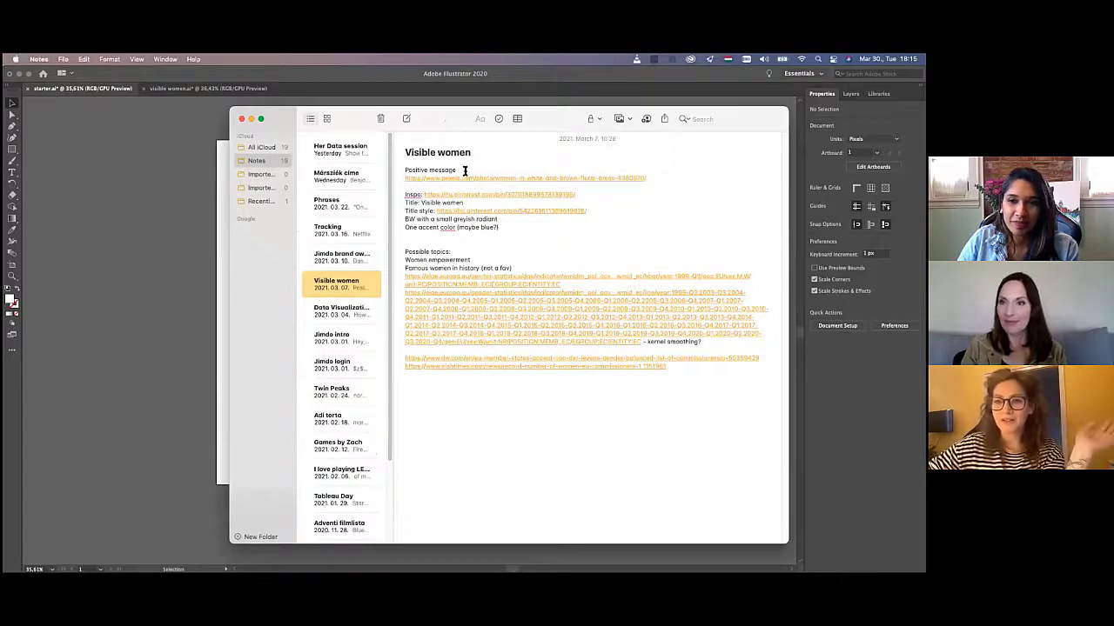
{"action": "left_click", "coordinate": [450, 197]}
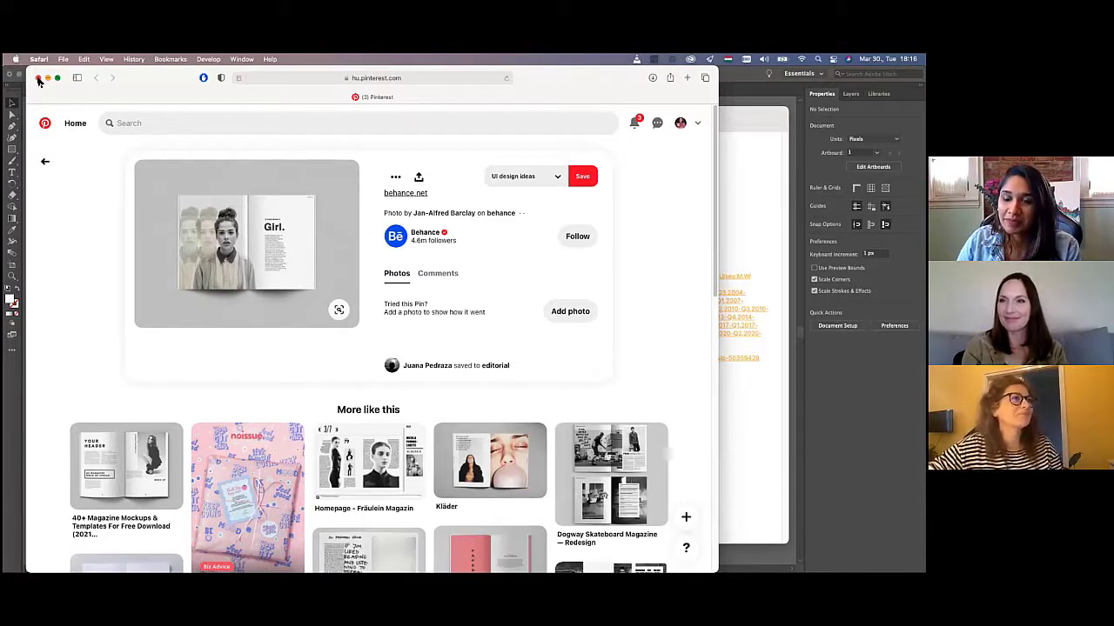
{"action": "left_click", "coordinate": [38, 78]}
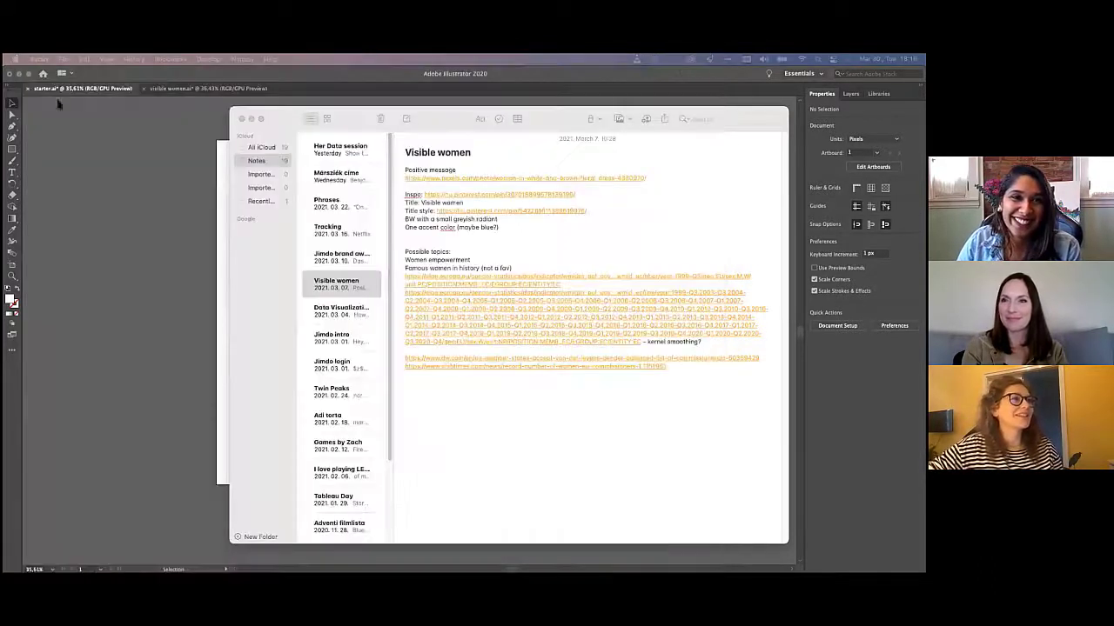
{"action": "left_click", "coordinate": [241, 119]}
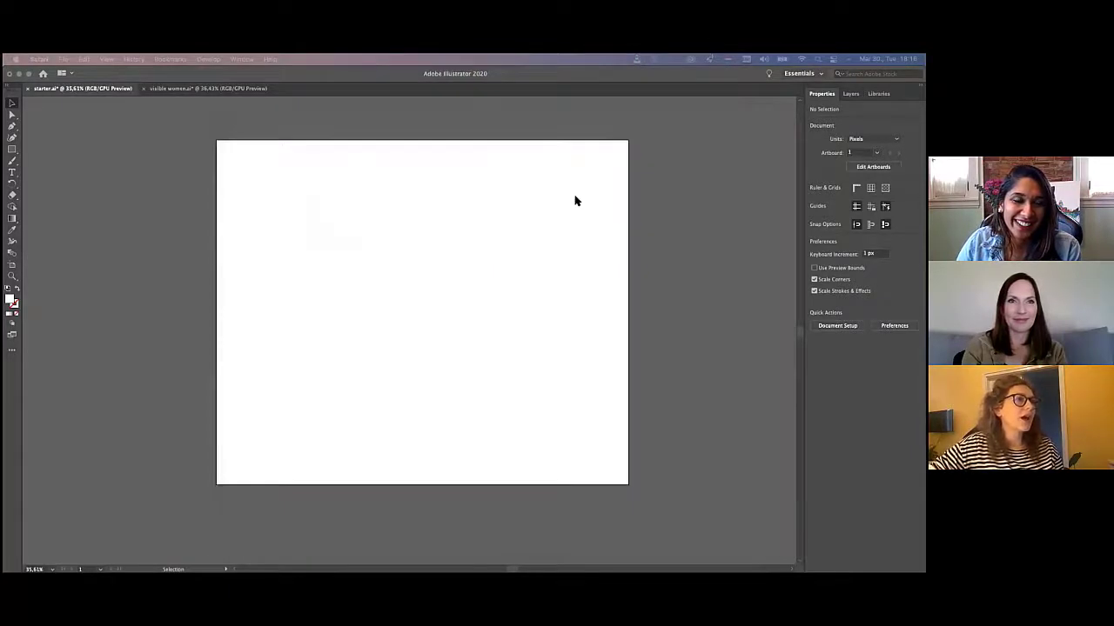
- Draw a white rectangle without a stroke, about 1356 × 1138 px, covering the whole artboard of starter.ai
{"action": "scroll", "coordinate": [574, 202], "scroll_direction": "up", "scroll_amount": 2}
{"action": "scroll", "coordinate": [574, 201], "scroll_direction": "down", "scroll_amount": 3}
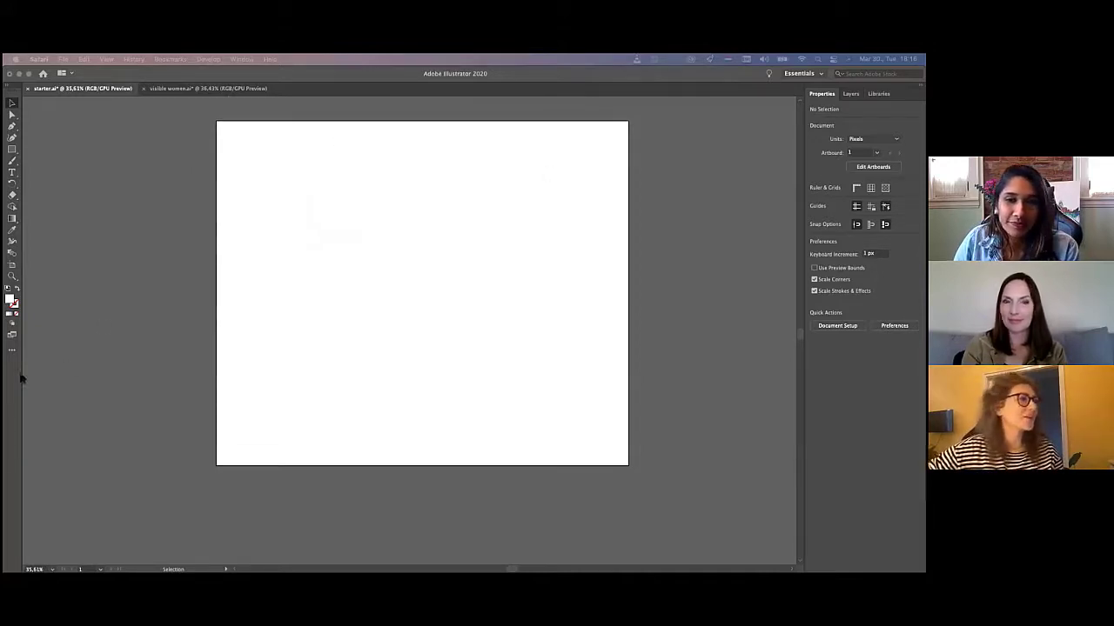
{"action": "left_click", "coordinate": [12, 151]}
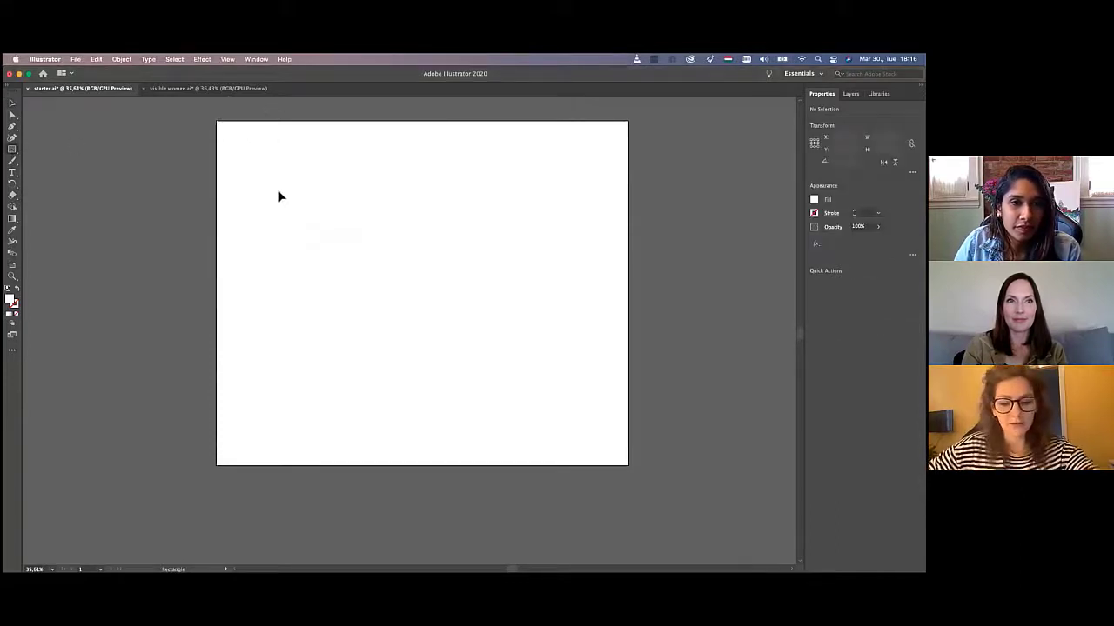
{"action": "left_click_drag", "start_coordinate": [218, 124], "coordinate": [630, 466]}
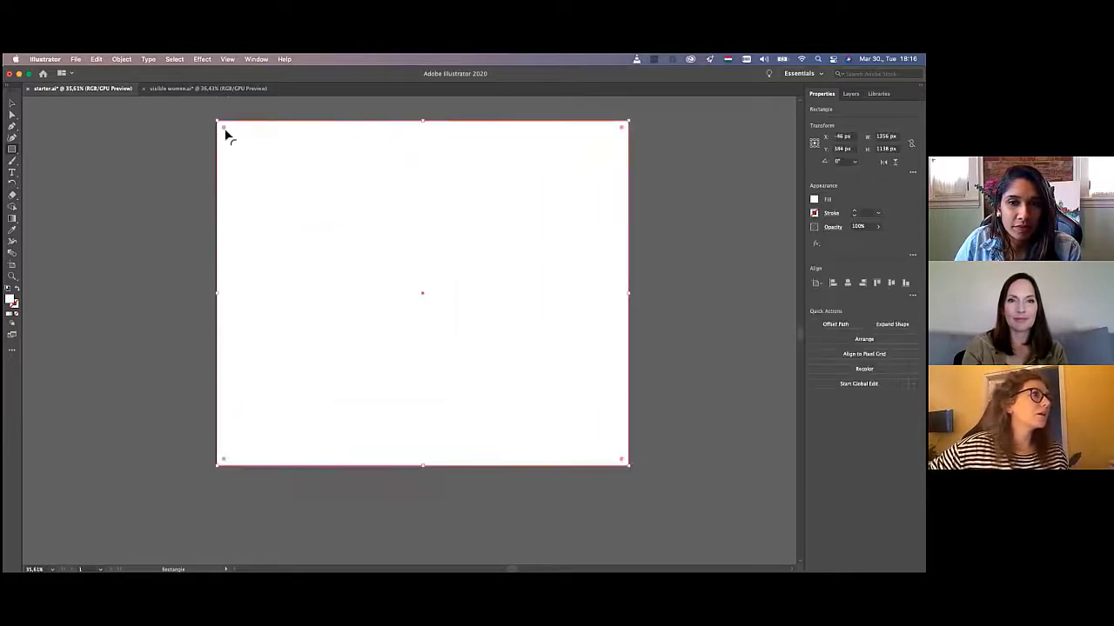
{"action": "left_click_drag", "start_coordinate": [218, 122], "coordinate": [217, 122]}
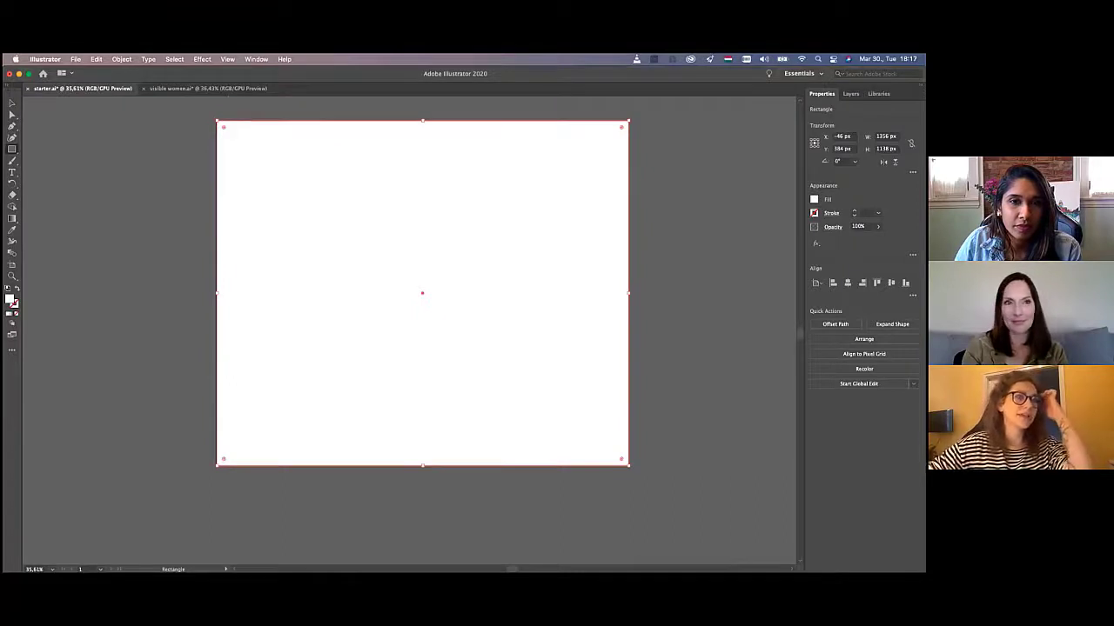
- Fill the rectangle with the blue linear gradient swatch and remove its two intermediate colour stops
{"action": "left_click", "coordinate": [814, 199]}
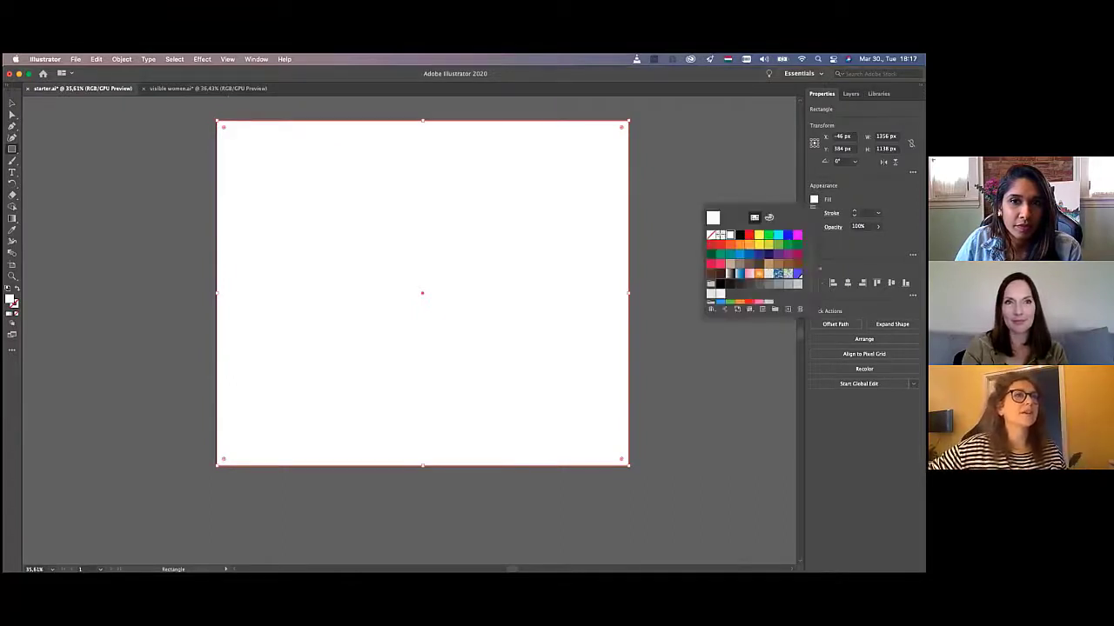
{"action": "left_click", "coordinate": [741, 276]}
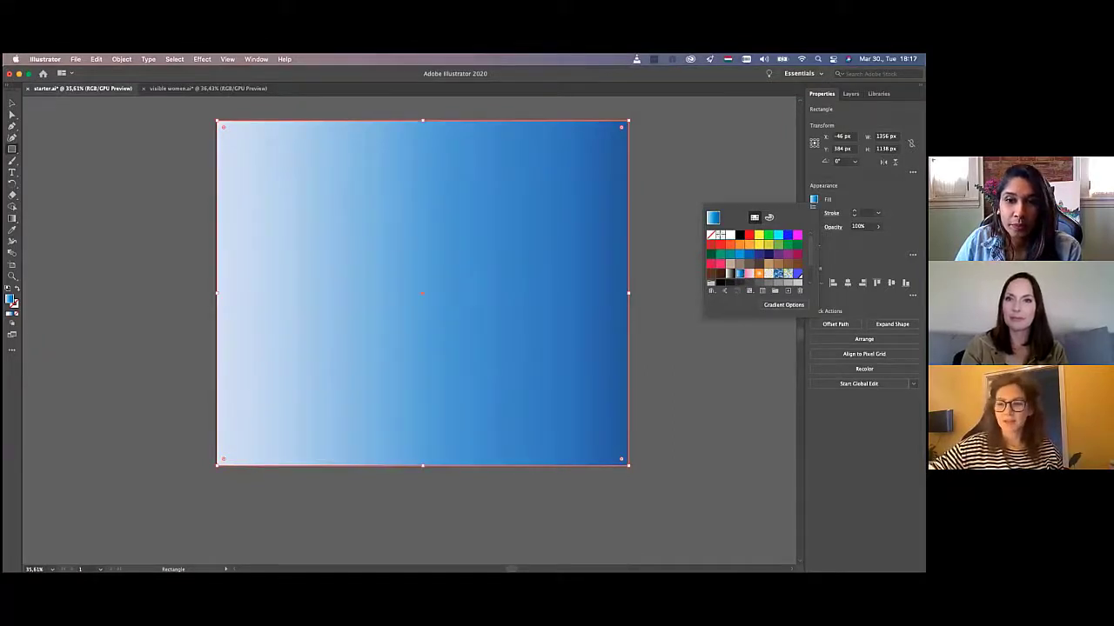
{"action": "left_click", "coordinate": [783, 305]}
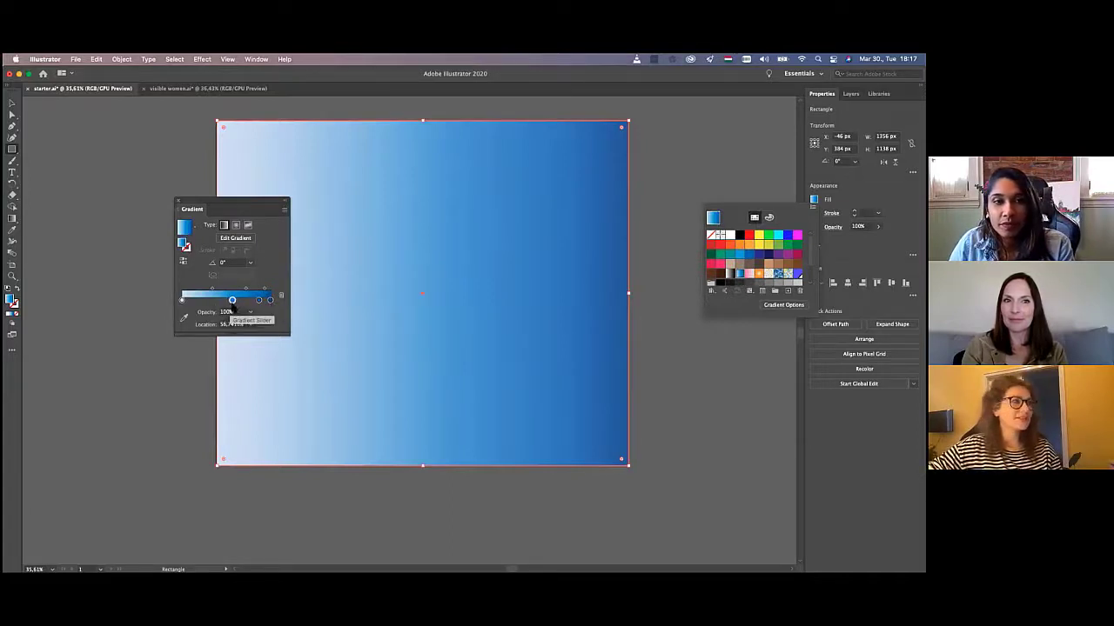
{"action": "left_click", "coordinate": [233, 302]}
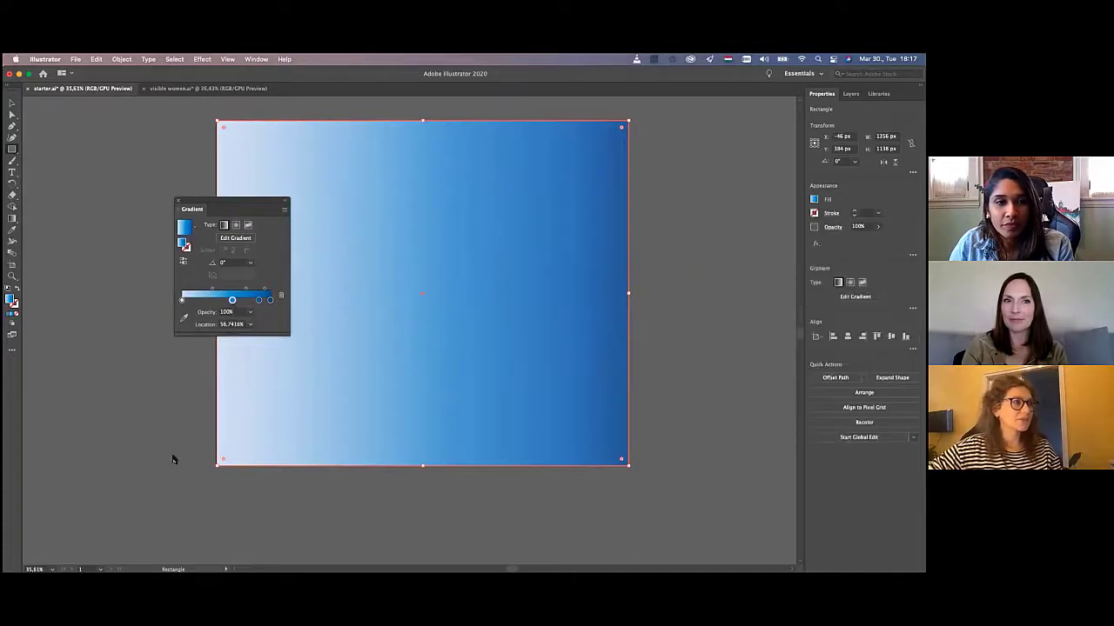
{"action": "left_click_drag", "start_coordinate": [232, 302], "coordinate": [132, 415]}
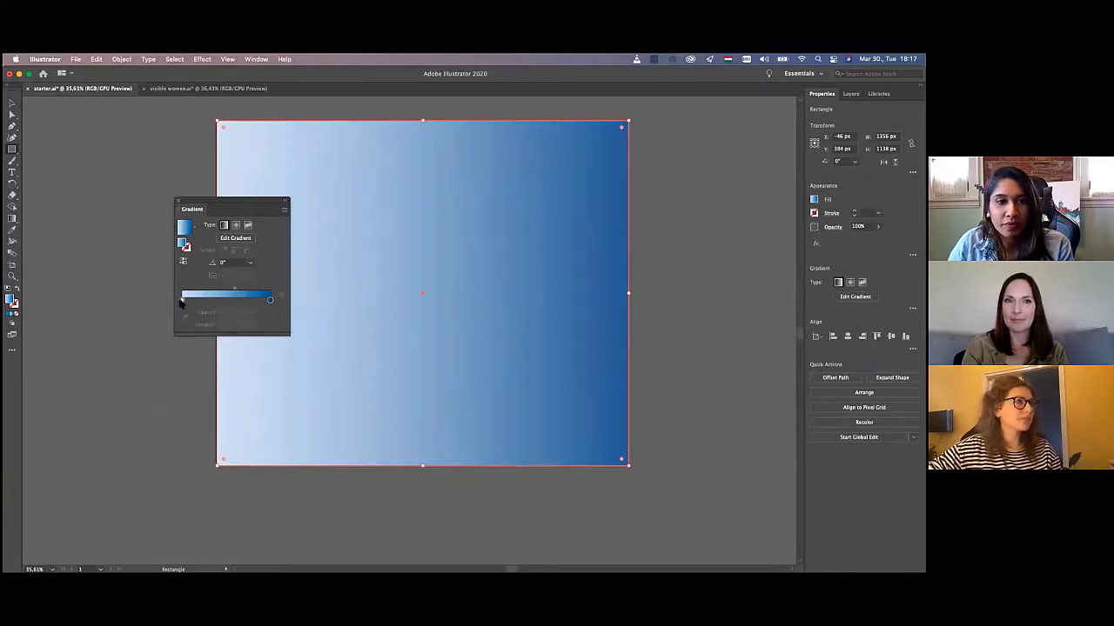
- Set the gradient's starting colour stop to white, #ffffff
{"action": "left_click", "coordinate": [181, 301]}
{"action": "double_click", "coordinate": [181, 300]}
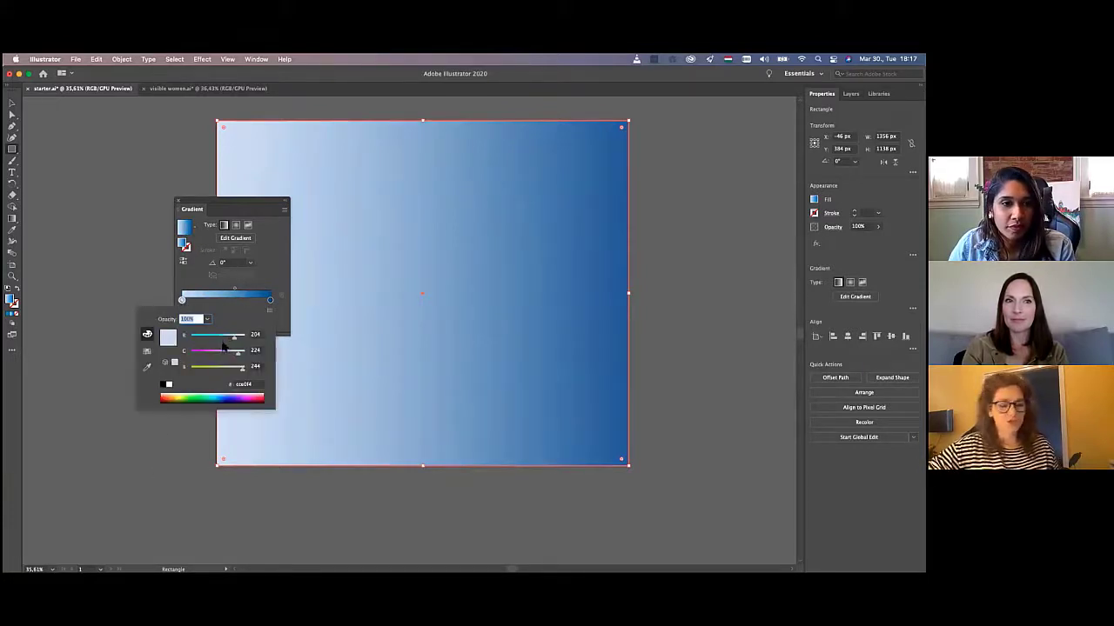
{"action": "left_click", "coordinate": [254, 385]}
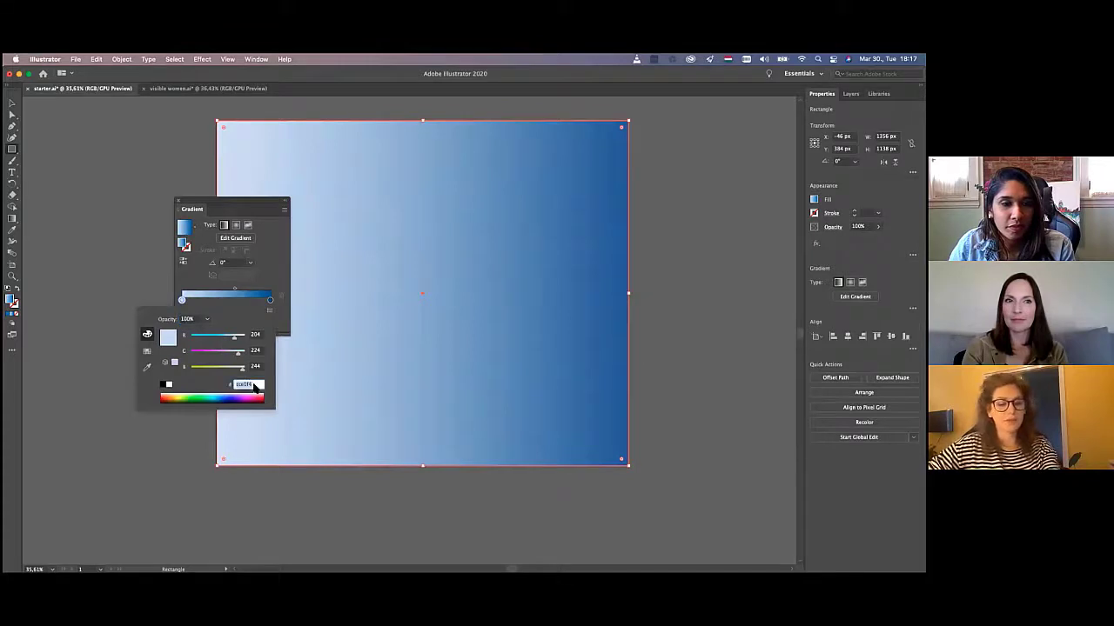
{"action": "type", "text": "8ff8"}
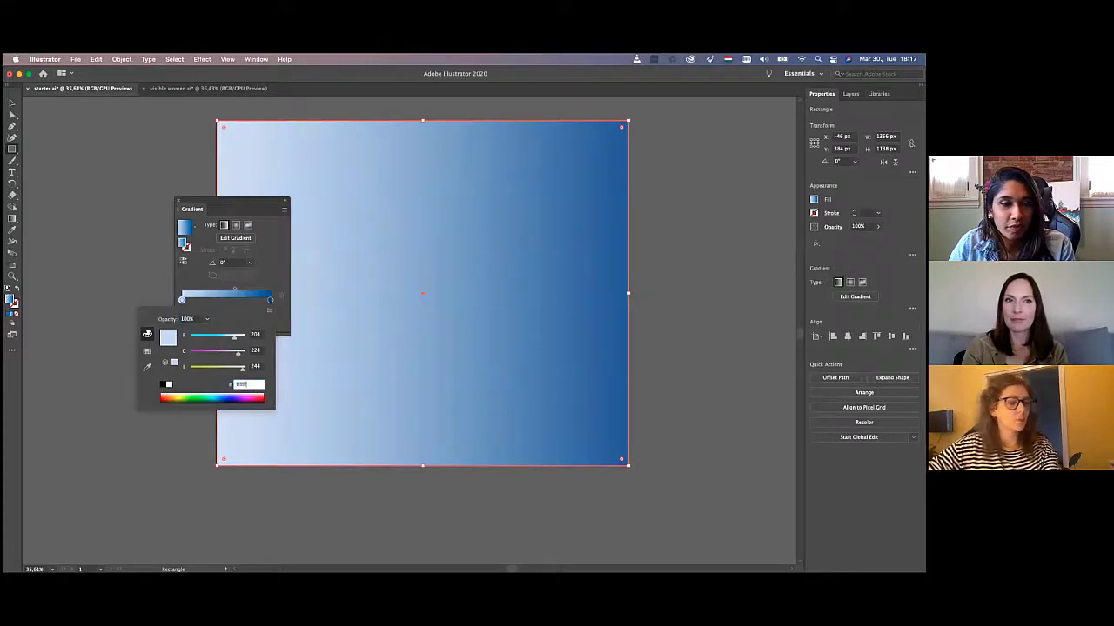
{"action": "key", "text": "Tab"}
- Set the gradient's end colour stop to grey #cccccc and close the gradient settings
{"action": "left_click", "coordinate": [270, 301]}
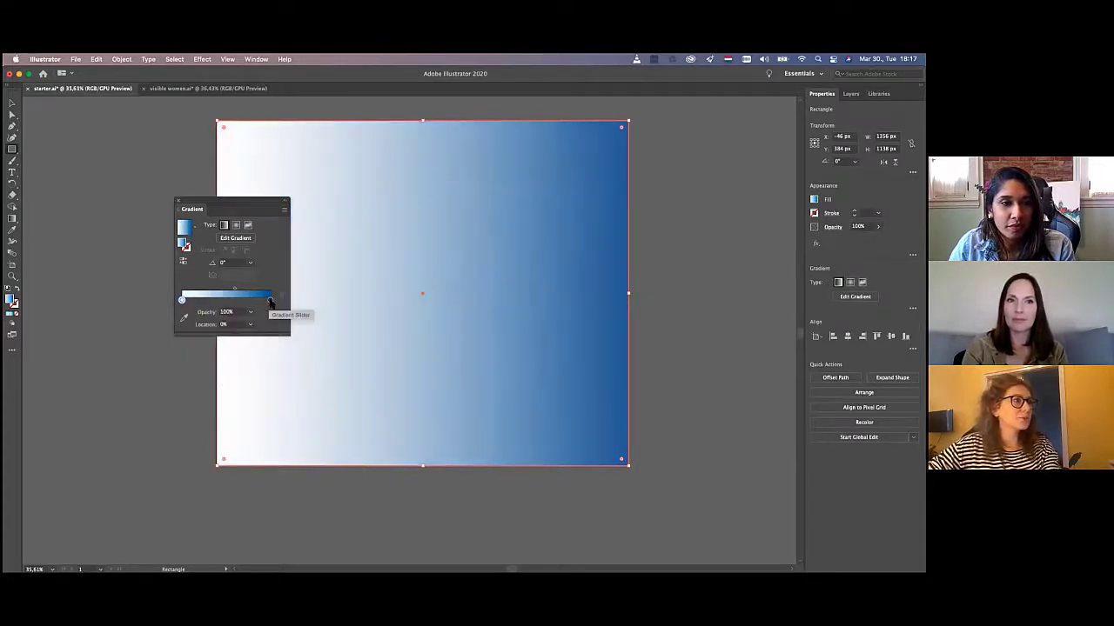
{"action": "double_click", "coordinate": [270, 301]}
{"action": "left_click", "coordinate": [253, 384]}
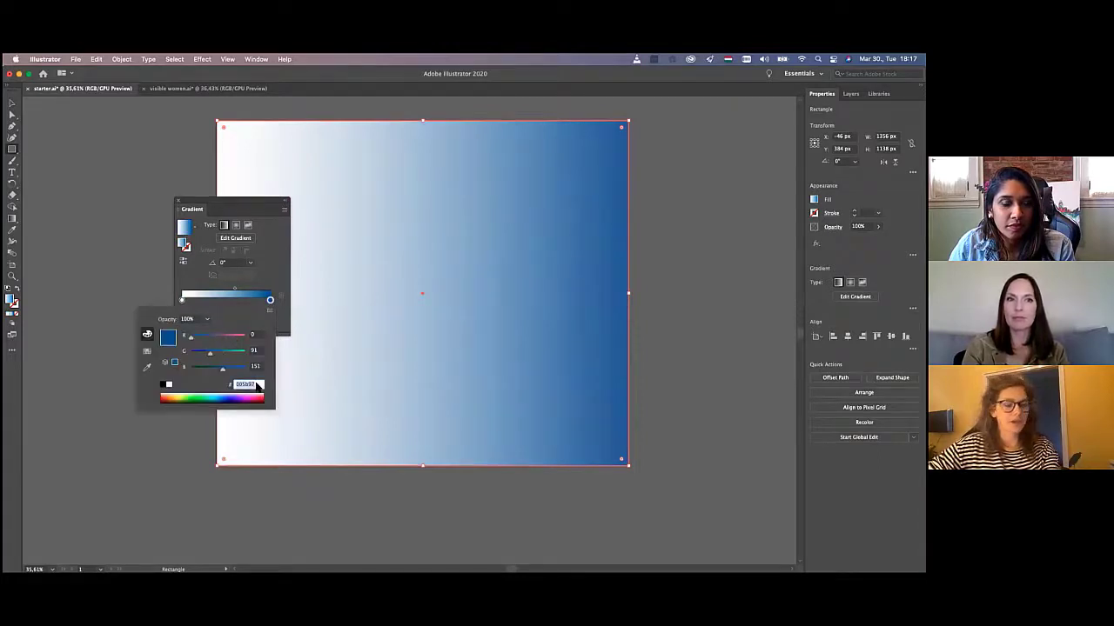
{"action": "type", "text": "ec"}
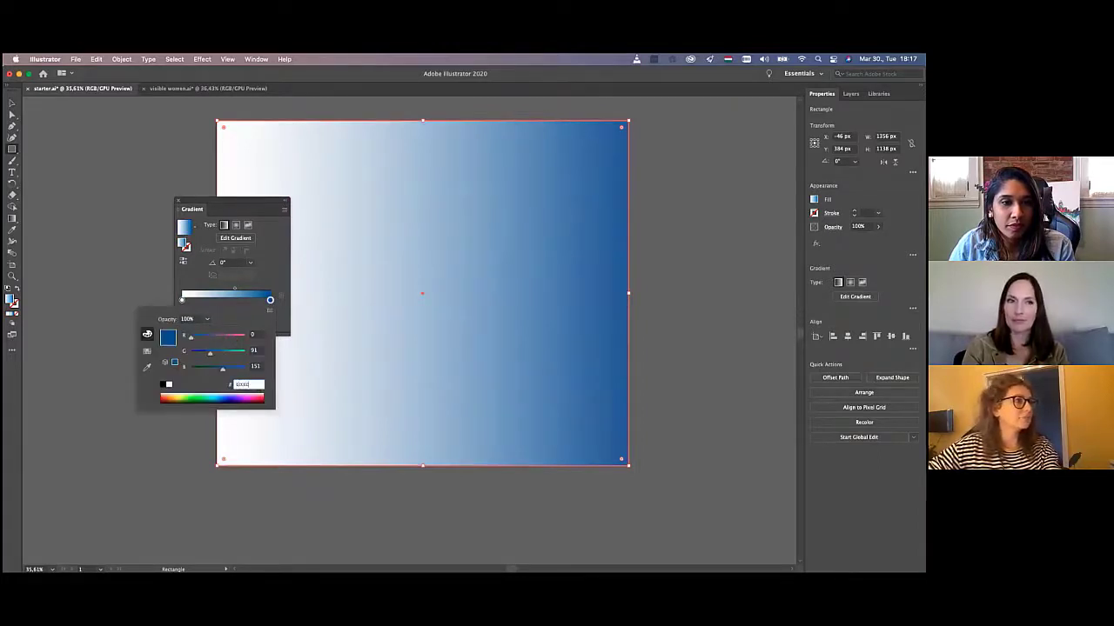
{"action": "key", "text": "Tab"}
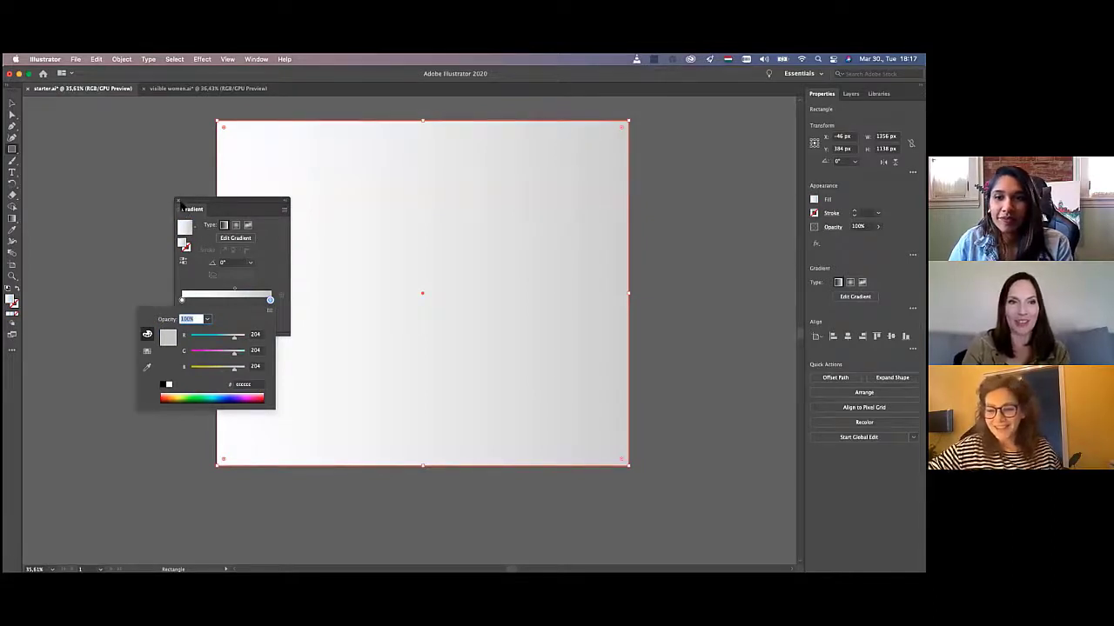
{"action": "key", "text": "Return"}
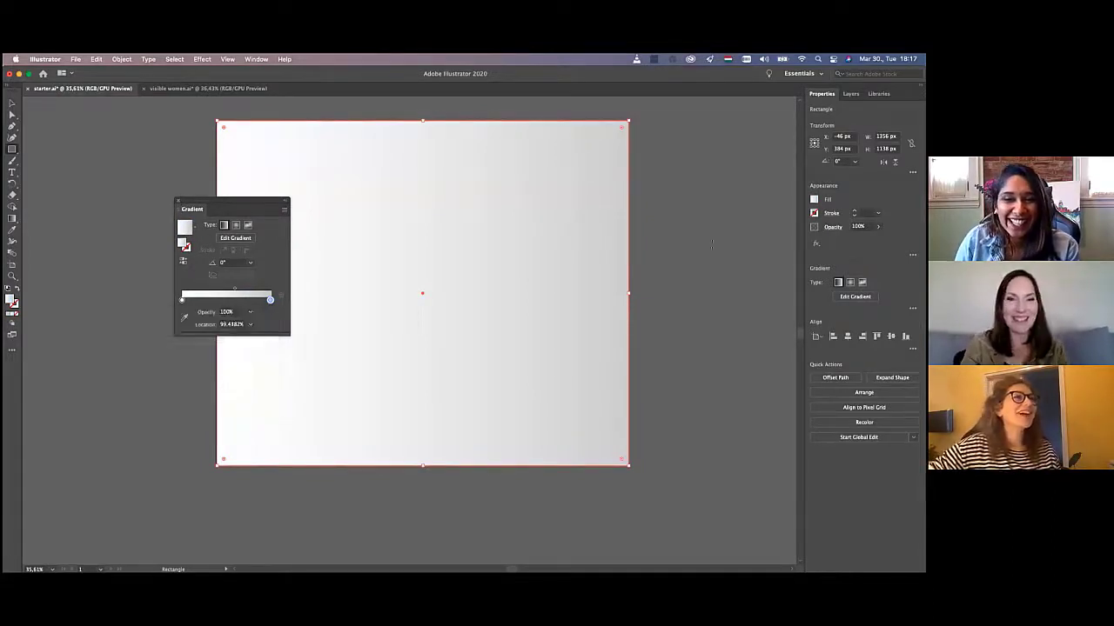
{"action": "left_click", "coordinate": [179, 203]}
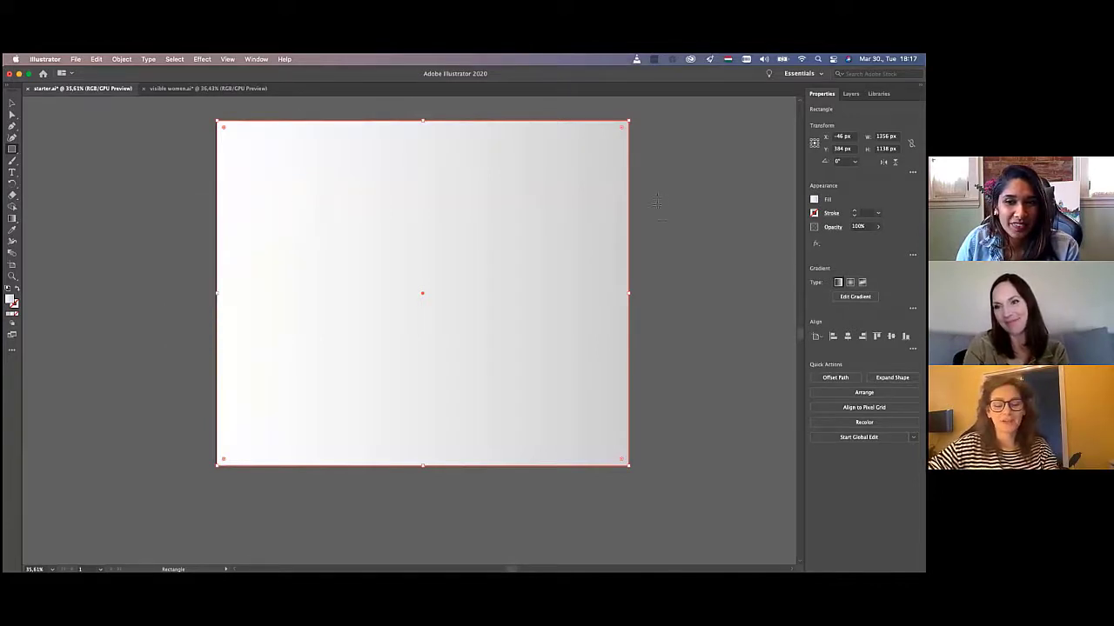
- Review the planning notes above the artboard for the grey gradient and image layer instructions
{"action": "scroll", "coordinate": [661, 220], "scroll_direction": "up", "scroll_amount": 10}
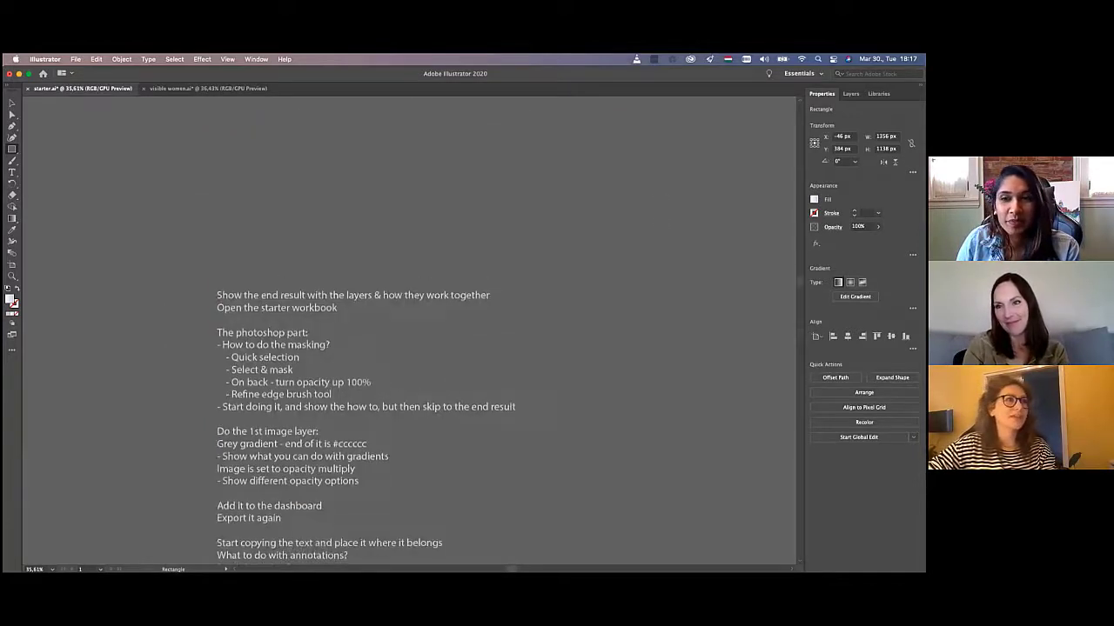
{"action": "scroll", "coordinate": [661, 220], "scroll_direction": "down", "scroll_amount": 2}
{"action": "scroll", "coordinate": [365, 331], "scroll_direction": "down", "scroll_amount": 1}
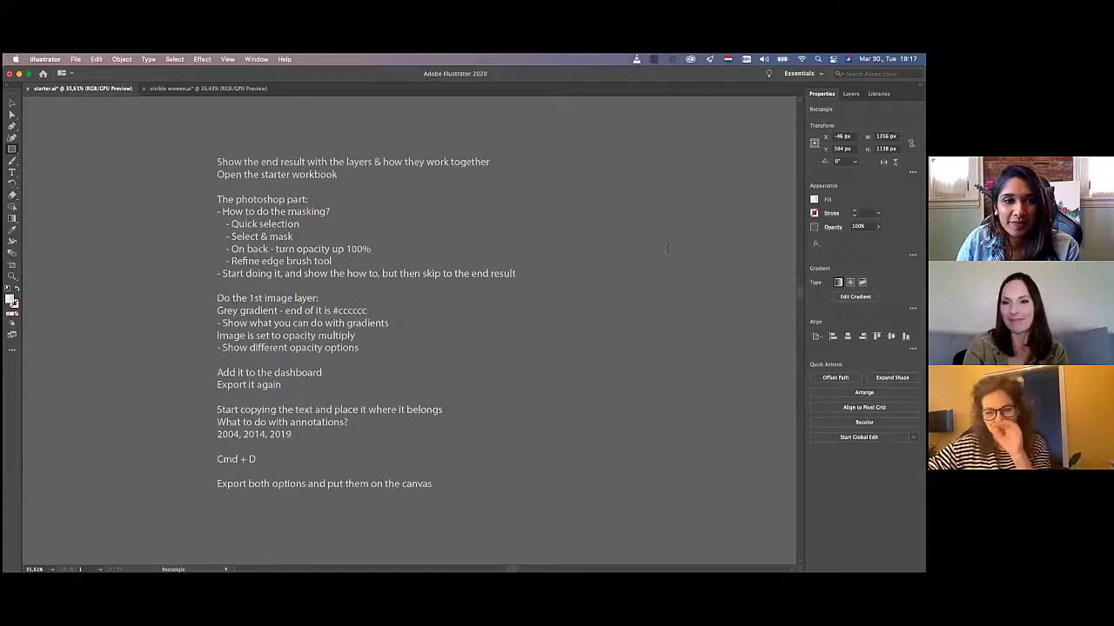
{"action": "scroll", "coordinate": [666, 238], "scroll_direction": "down", "scroll_amount": 5}
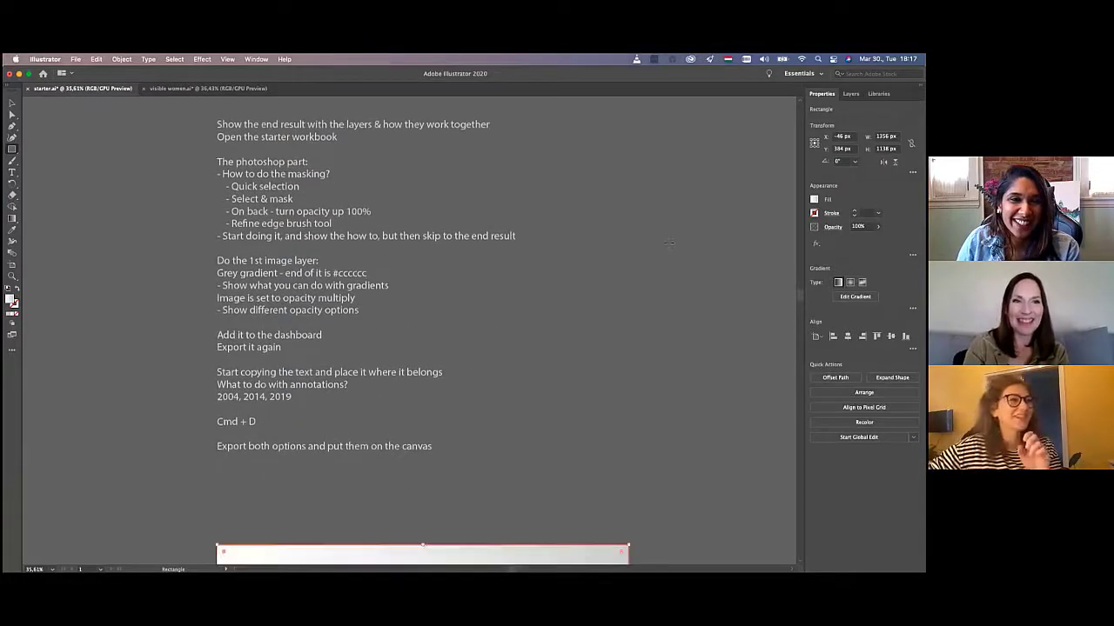
{"action": "scroll", "coordinate": [668, 240], "scroll_direction": "down", "scroll_amount": 15}
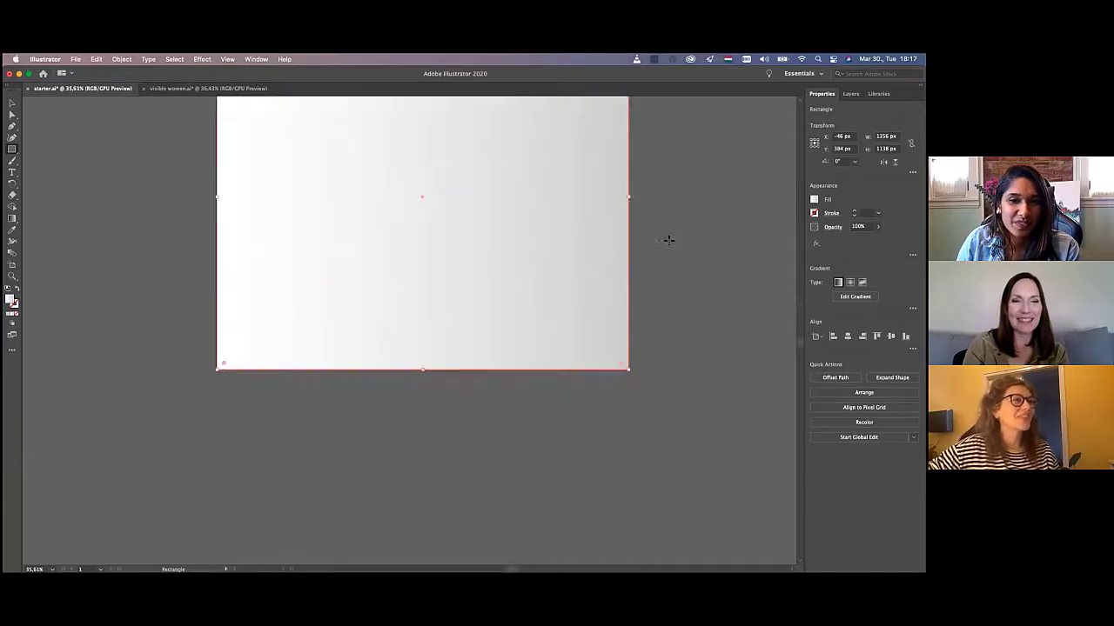
{"action": "scroll", "coordinate": [667, 239], "scroll_direction": "up", "scroll_amount": 6}
{"action": "scroll", "coordinate": [667, 241], "scroll_direction": "down", "scroll_amount": 1}
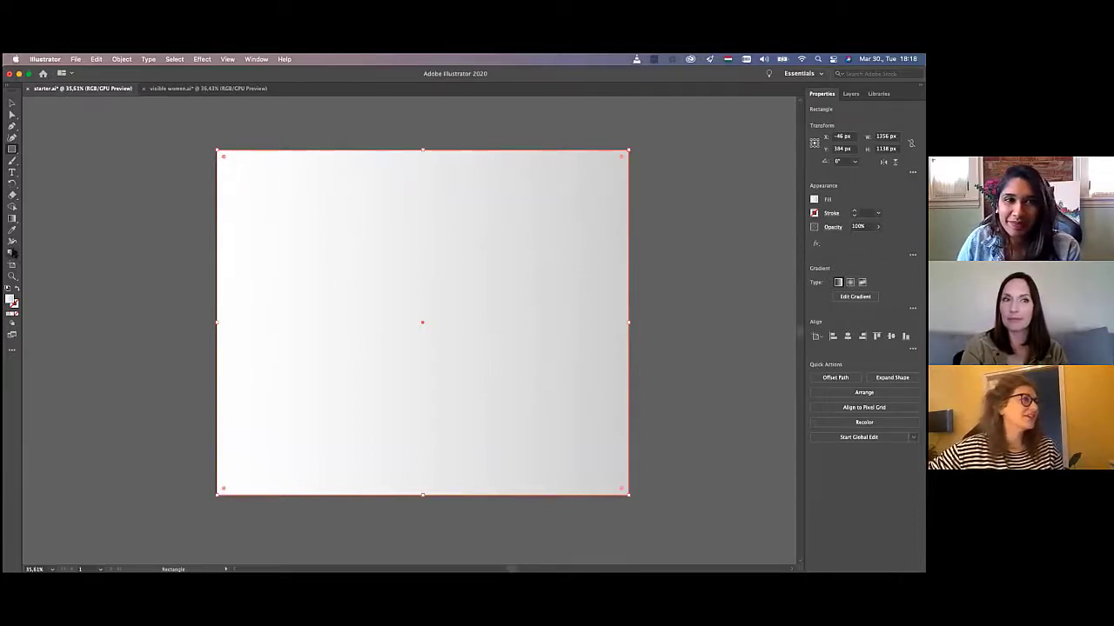
- Redirect the gradient diagonally with the Gradient tool, from white at the rectangle's lower left to grey at its upper right, and deselect it
{"action": "left_click", "coordinate": [12, 219]}
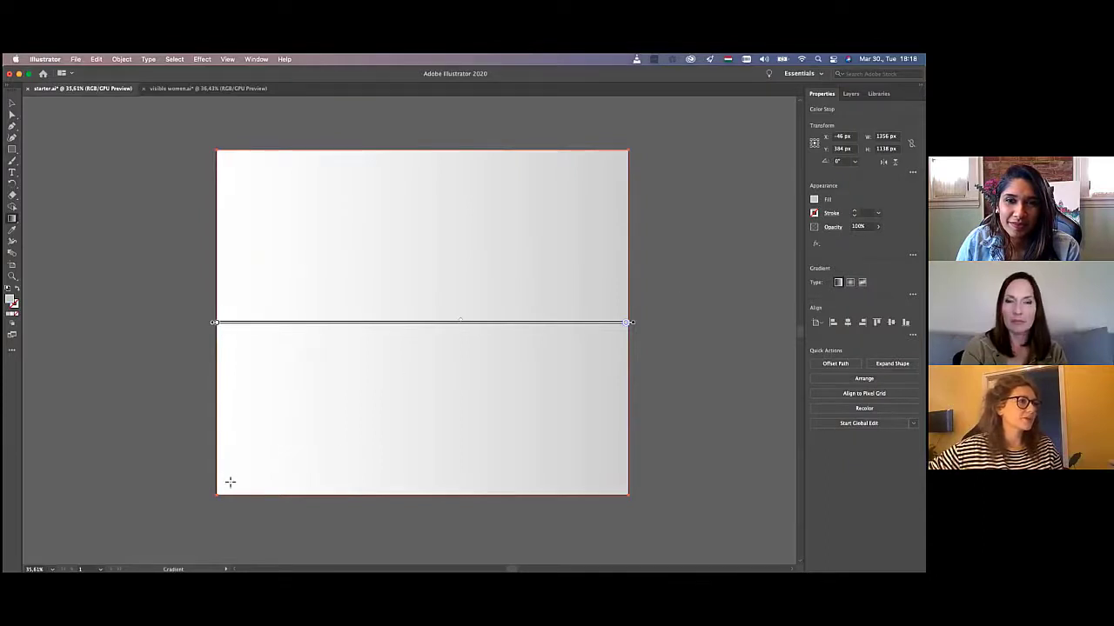
{"action": "mouse_move", "coordinate": [228, 482]}
{"action": "left_mouse_down"}
{"action": "mouse_move", "coordinate": [490, 291]}
{"action": "mouse_move", "coordinate": [618, 162]}
{"action": "left_mouse_up"}
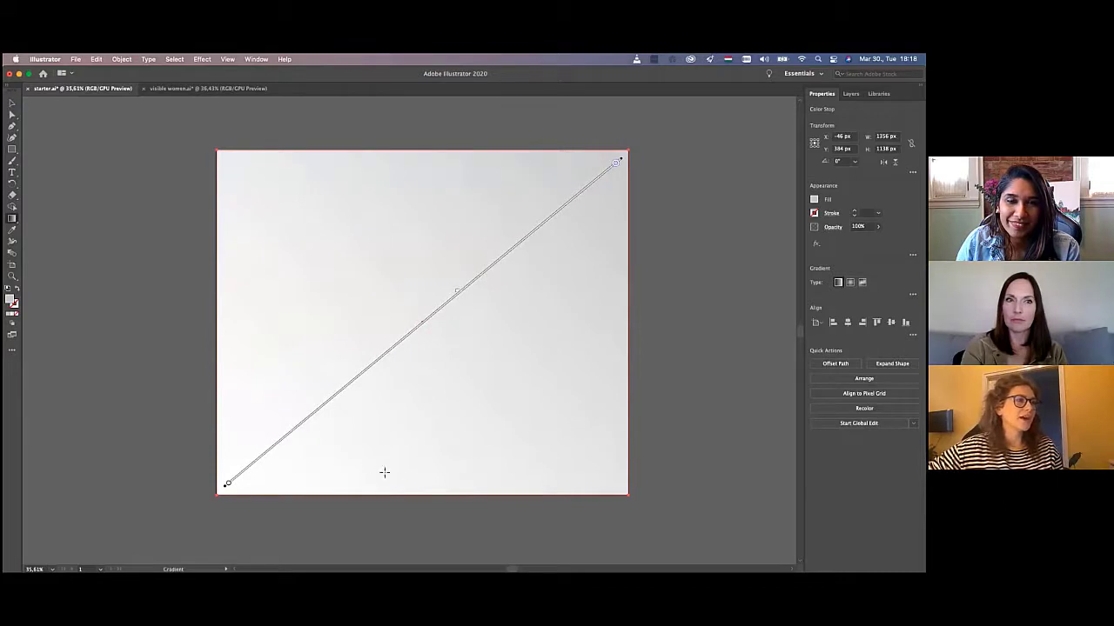
{"action": "mouse_move", "coordinate": [377, 472]}
{"action": "left_mouse_down"}
{"action": "mouse_move", "coordinate": [397, 254]}
{"action": "mouse_move", "coordinate": [263, 211]}
{"action": "mouse_move", "coordinate": [251, 220]}
{"action": "mouse_move", "coordinate": [623, 184]}
{"action": "mouse_move", "coordinate": [598, 194]}
{"action": "left_mouse_up"}
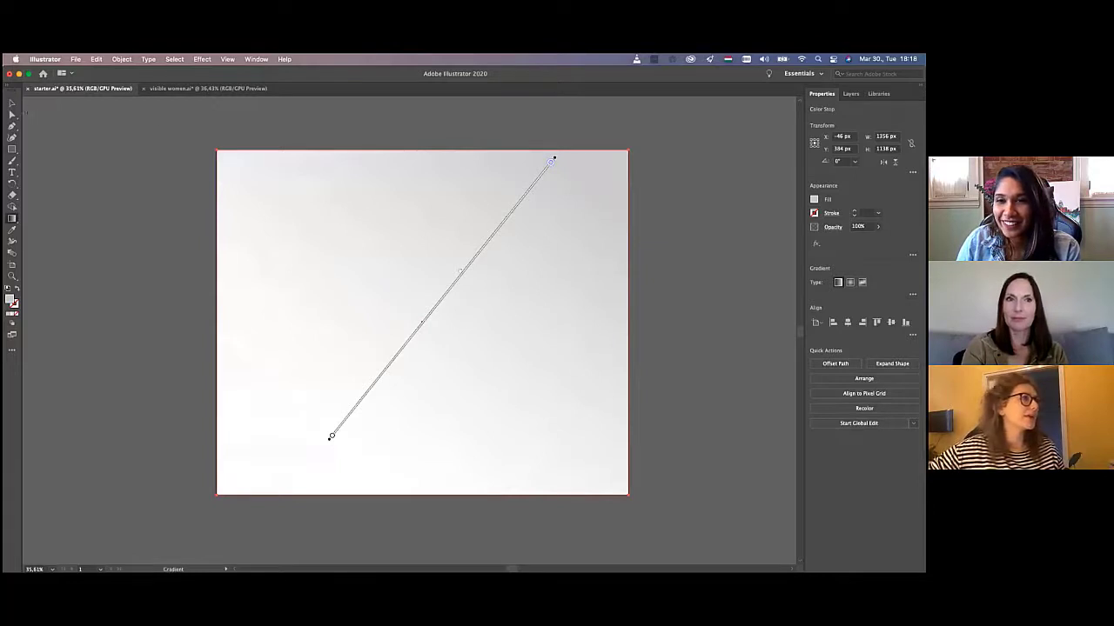
{"action": "left_click", "coordinate": [12, 104]}
{"action": "left_click", "coordinate": [111, 217]}
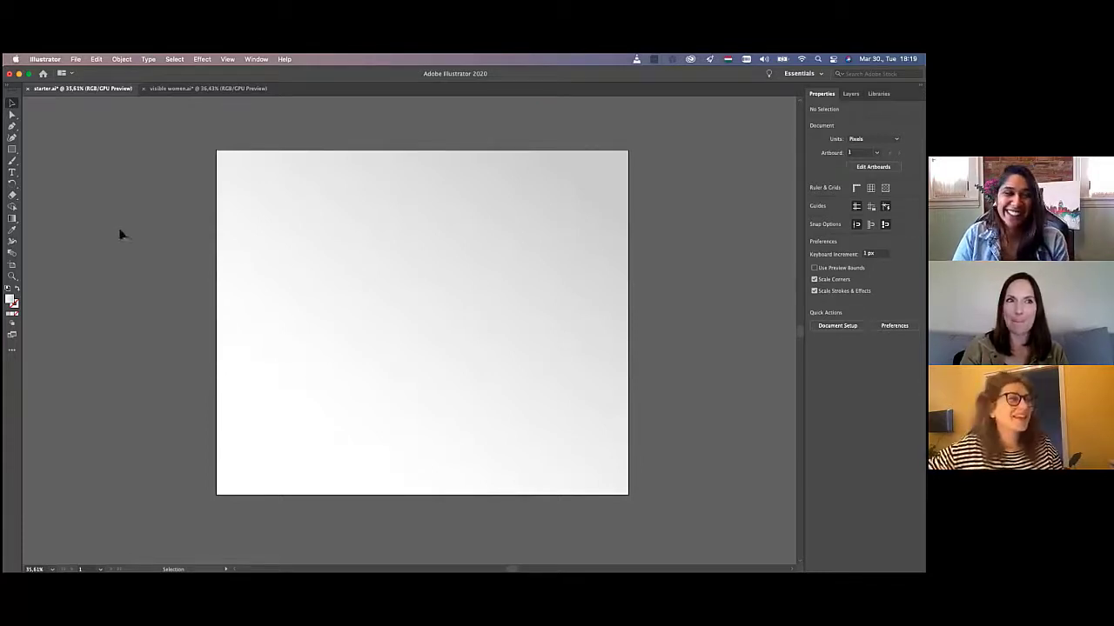
- Place the woman cut-out PNG from the Her_Data folder in Downloads near the artboard's lower left, about 335 × 586 px
{"action": "left_click", "coordinate": [75, 59]}
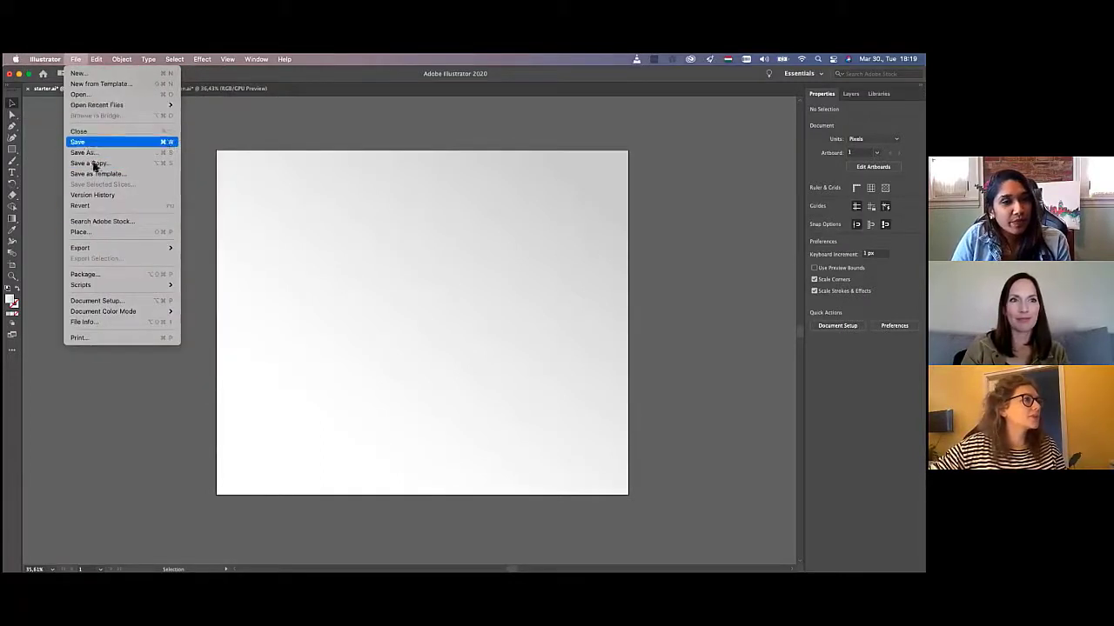
{"action": "left_click", "coordinate": [80, 231]}
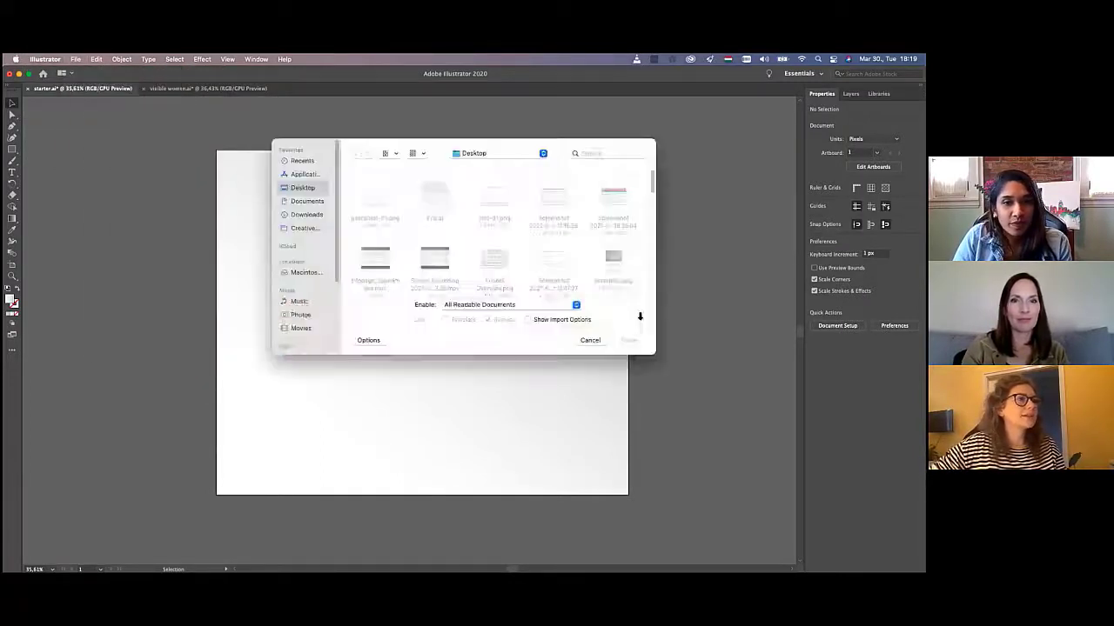
{"action": "left_click", "coordinate": [305, 214]}
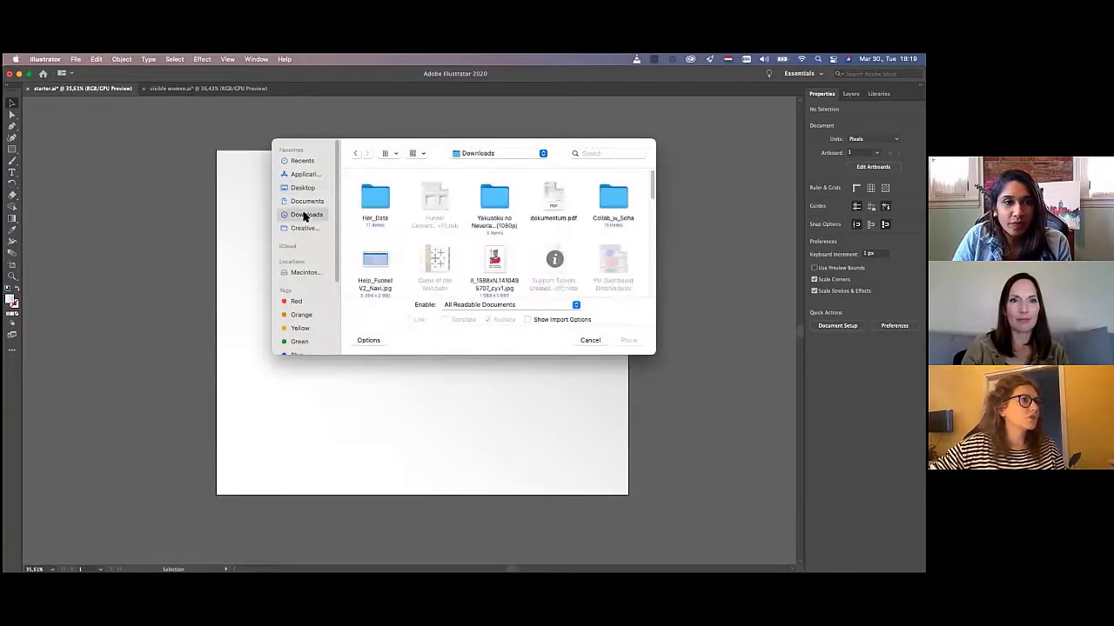
{"action": "double_click", "coordinate": [384, 198]}
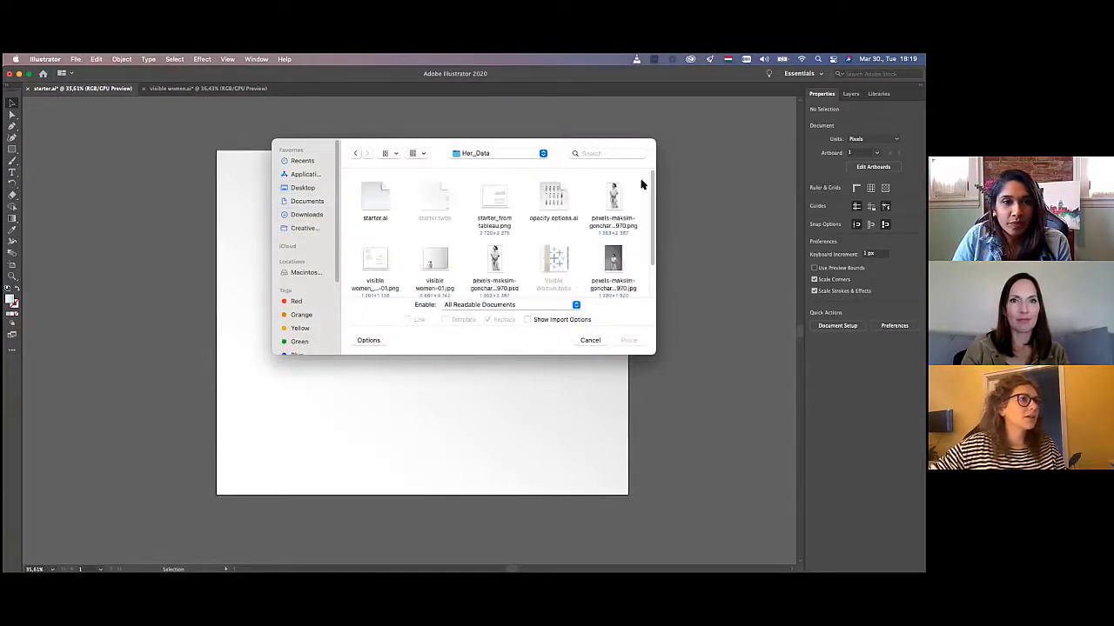
{"action": "left_click", "coordinate": [615, 200]}
{"action": "double_click", "coordinate": [614, 200]}
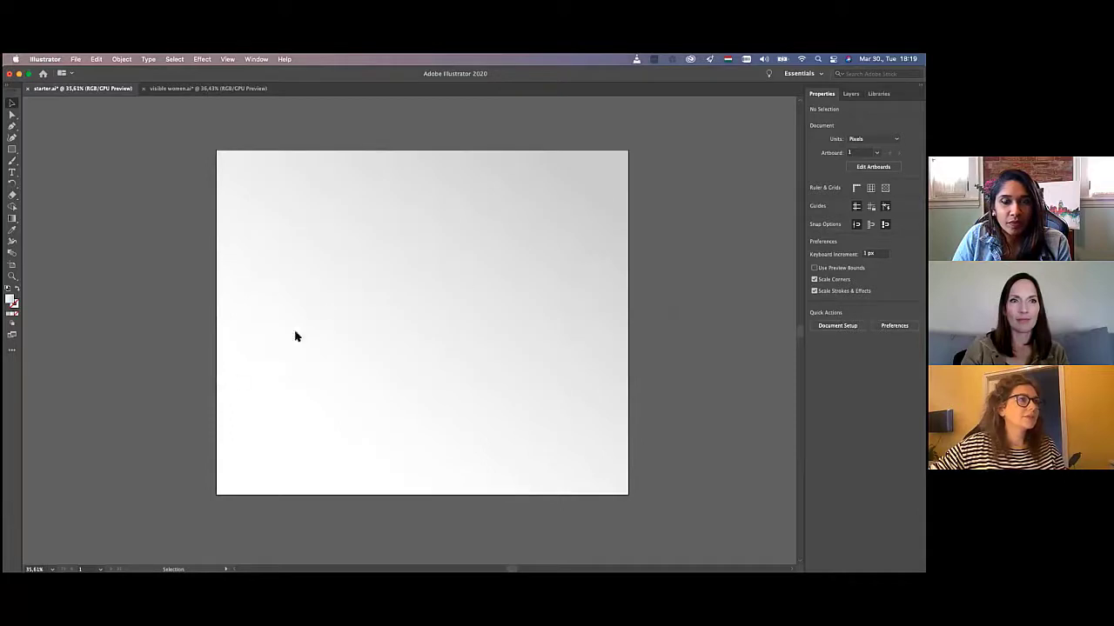
{"action": "left_click_drag", "start_coordinate": [297, 325], "coordinate": [394, 533]}
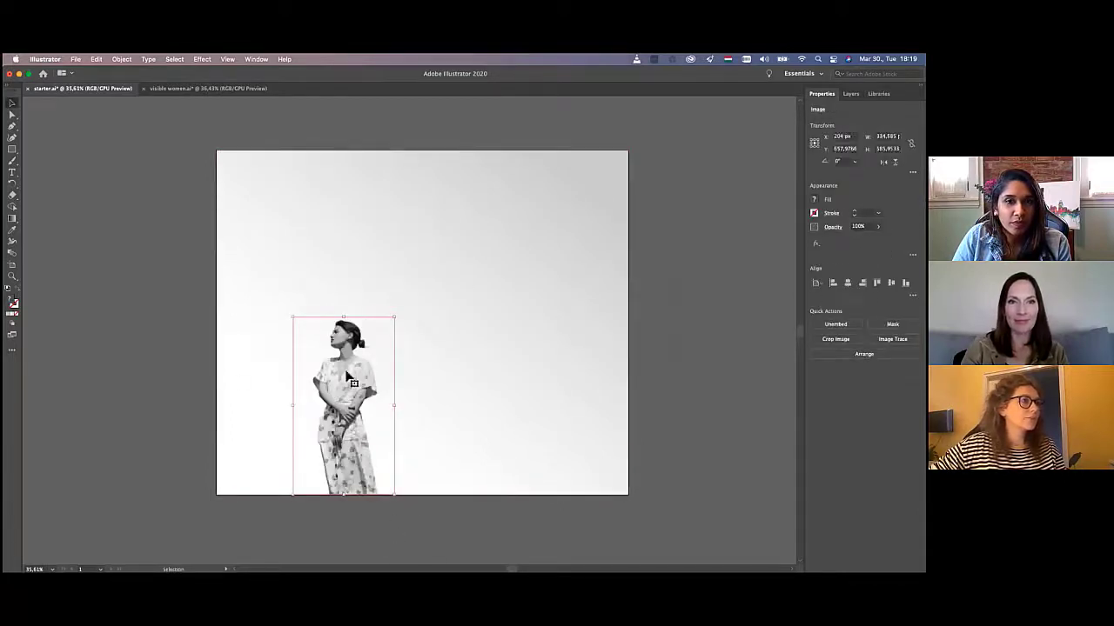
- Flip the woman image horizontally at the artboard's lower-left corner and duplicate it into an overlapping row of three
{"action": "left_click_drag", "start_coordinate": [335, 409], "coordinate": [308, 435]}
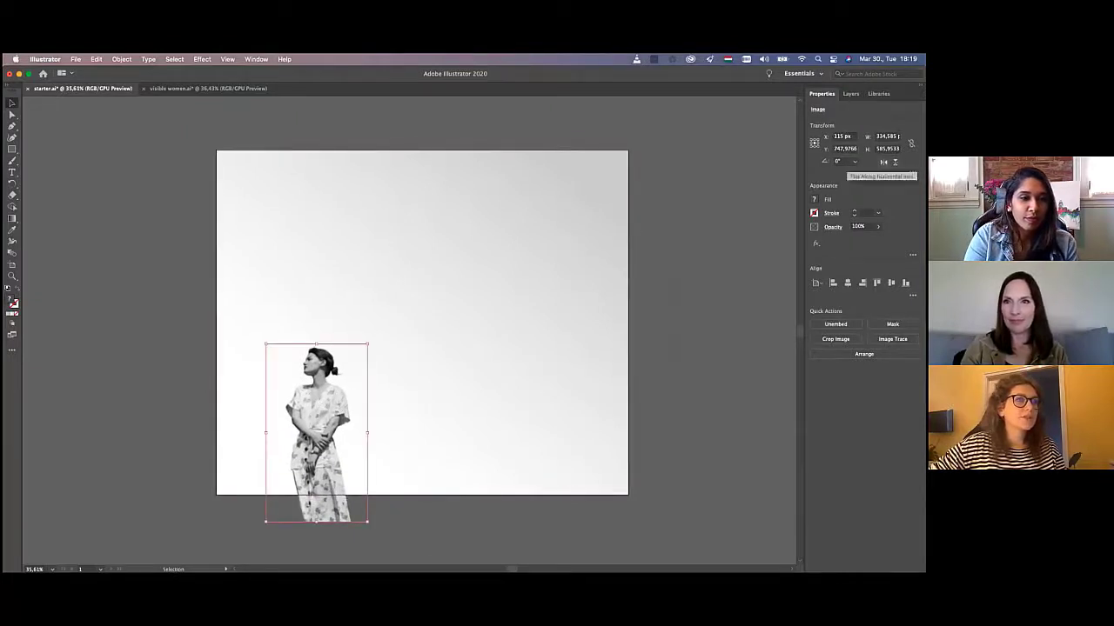
{"action": "left_click", "coordinate": [883, 162]}
{"action": "left_click_drag", "start_coordinate": [192, 429], "coordinate": [268, 423]}
{"action": "left_click", "coordinate": [280, 421], "text": "shift"}
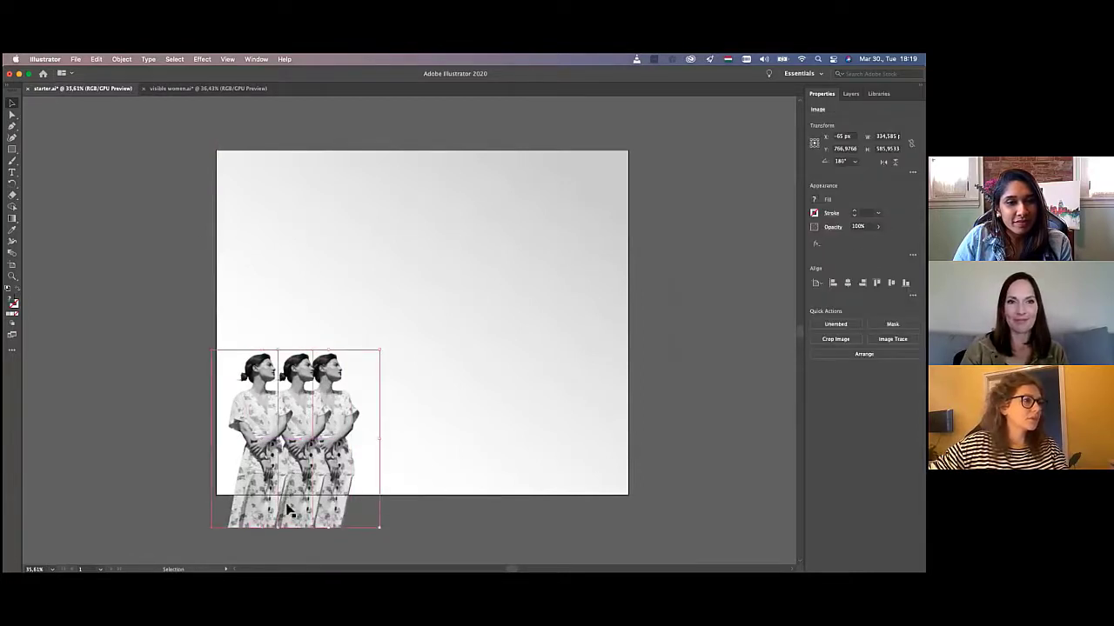
- Shift the left and middle copies of the woman slightly left so the three figures are evenly spaced
{"action": "left_click_drag", "start_coordinate": [301, 508], "coordinate": [296, 505]}
{"action": "left_click", "coordinate": [244, 330]}
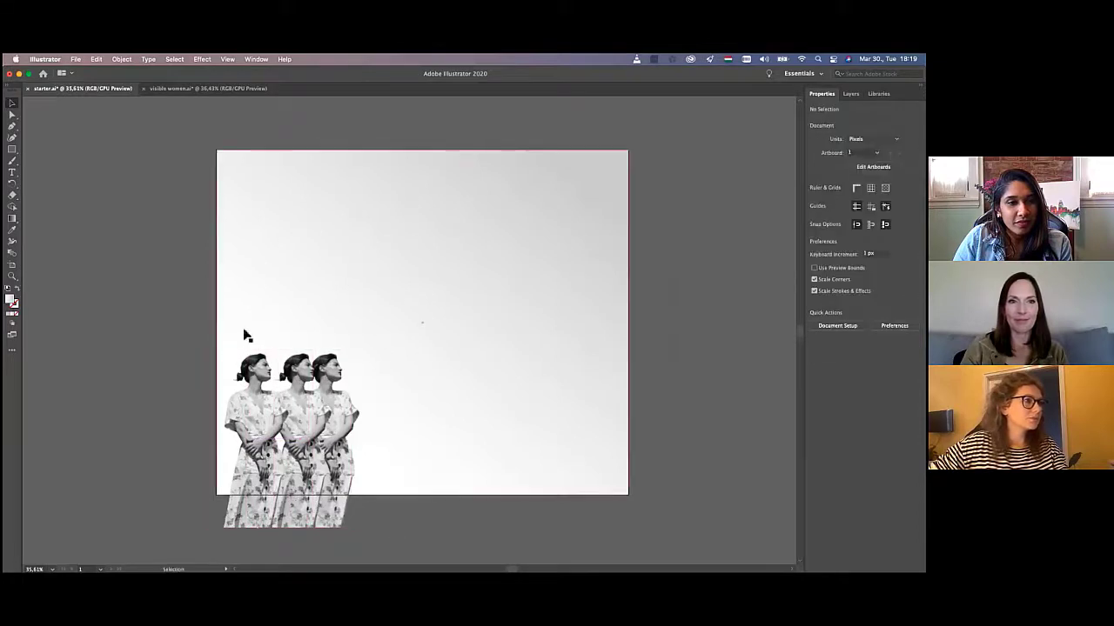
{"action": "mouse_move", "coordinate": [313, 366]}
{"action": "left_mouse_down"}
{"action": "mouse_move", "coordinate": [324, 365]}
{"action": "mouse_move", "coordinate": [305, 368]}
{"action": "left_mouse_up"}
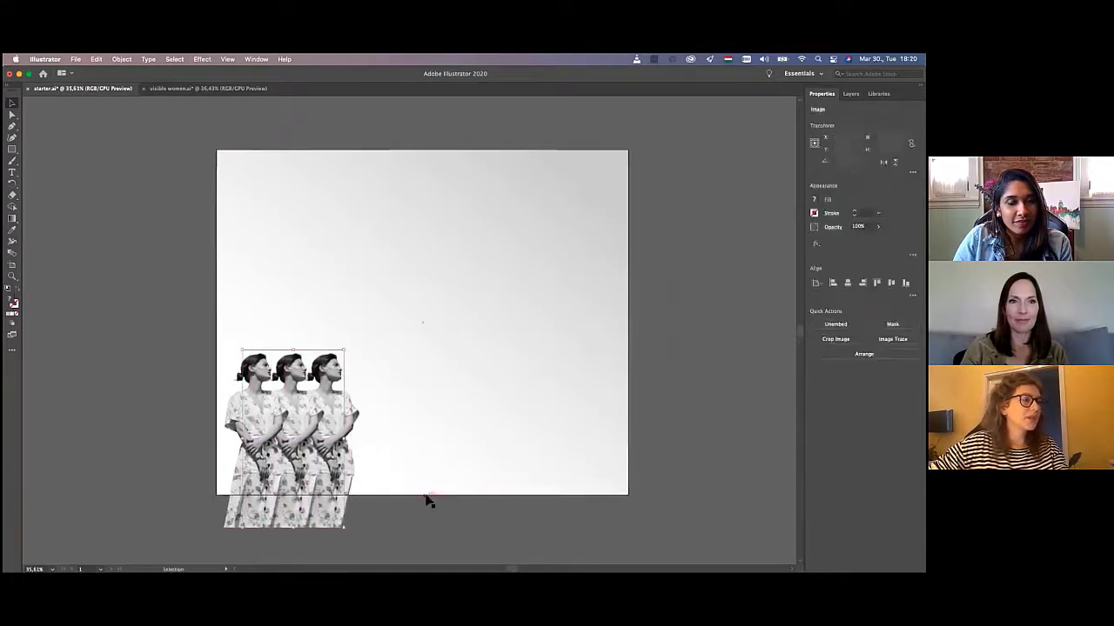
{"action": "left_click", "coordinate": [426, 500]}
- Reduce the opacity of the middle woman image to 61%
{"action": "left_click", "coordinate": [294, 374]}
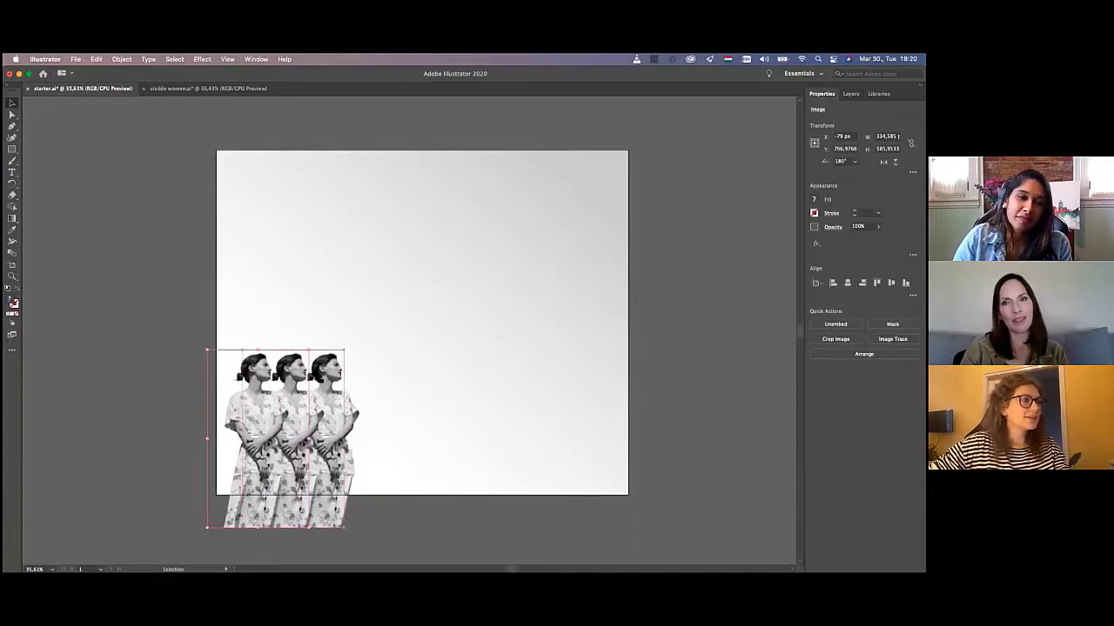
{"action": "left_click", "coordinate": [321, 378]}
{"action": "left_click", "coordinate": [877, 227]}
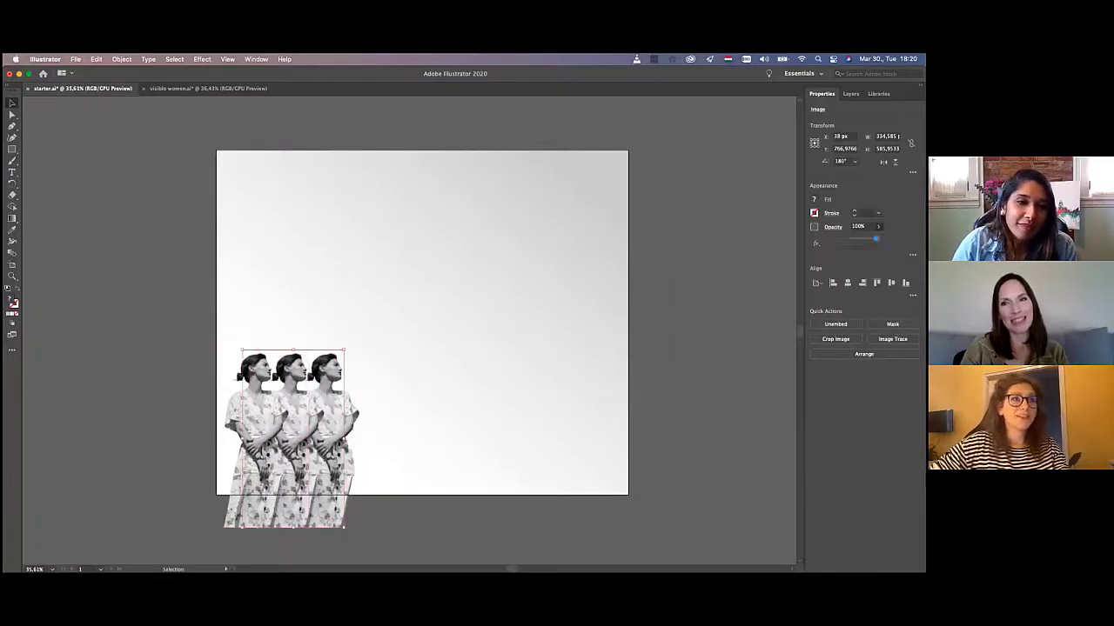
{"action": "left_click_drag", "start_coordinate": [876, 238], "coordinate": [871, 238]}
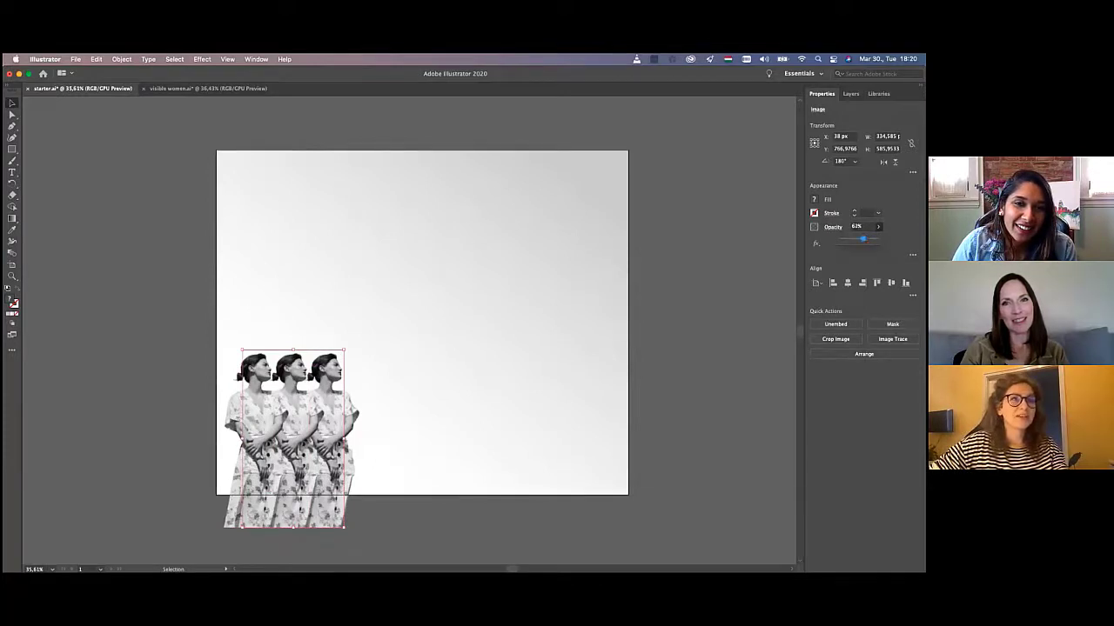
{"action": "left_click", "coordinate": [144, 430]}
- Set the opacity of the leftmost woman image to 20%
{"action": "left_click", "coordinate": [240, 404]}
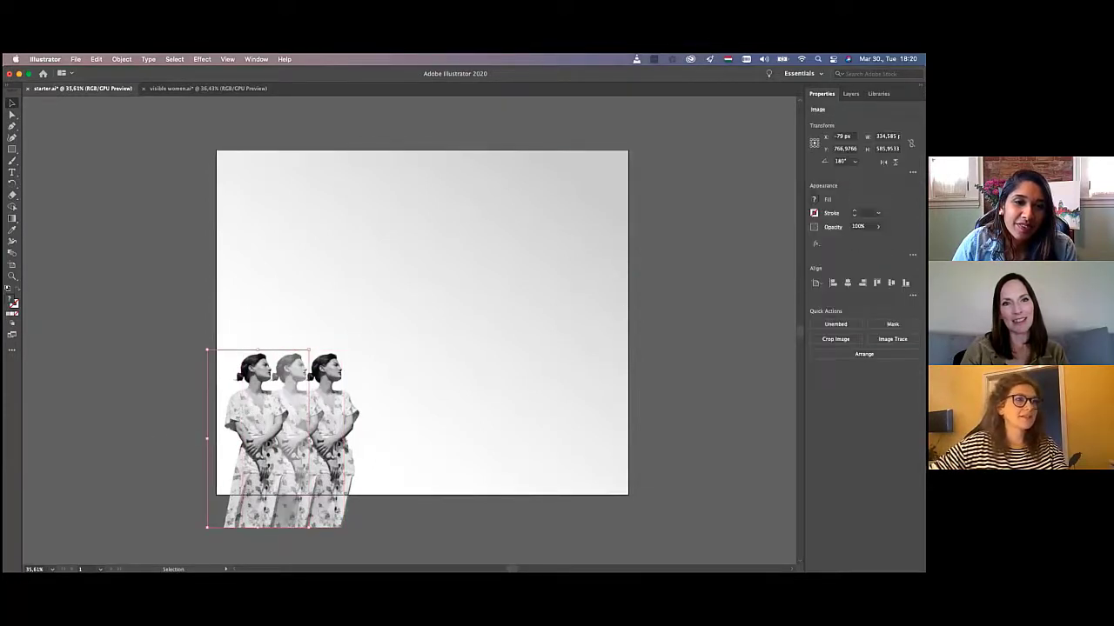
{"action": "left_click", "coordinate": [859, 227]}
{"action": "type", "text": "2"}
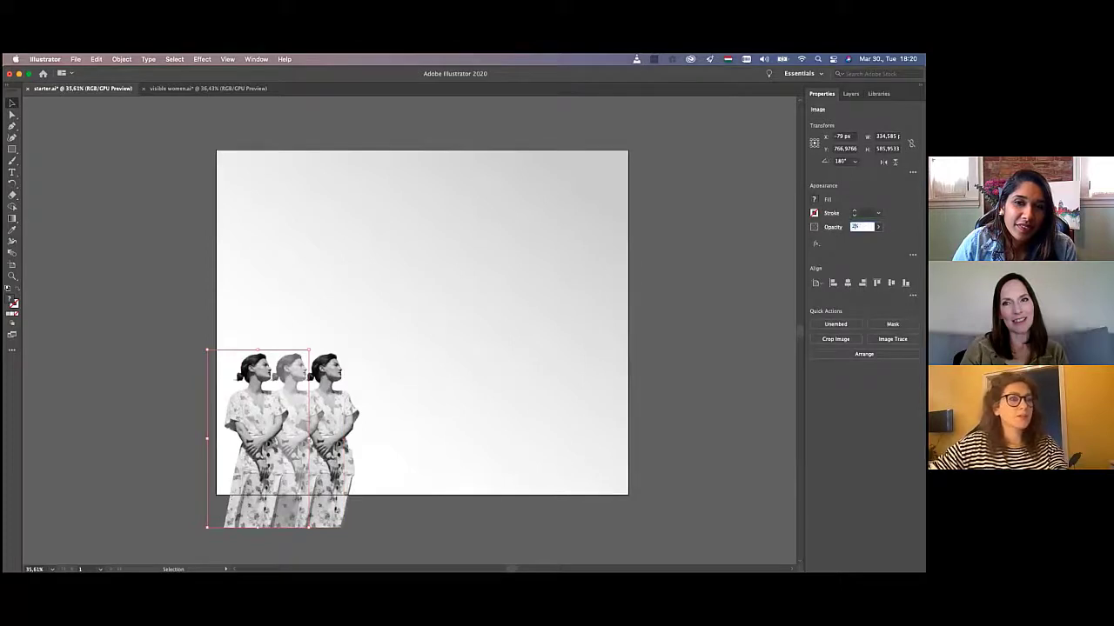
{"action": "type", "text": "0"}
{"action": "key", "text": "Tab"}
- Change the leftmost woman's blending mode to Multiply and deselect it
{"action": "left_click", "coordinate": [833, 226]}
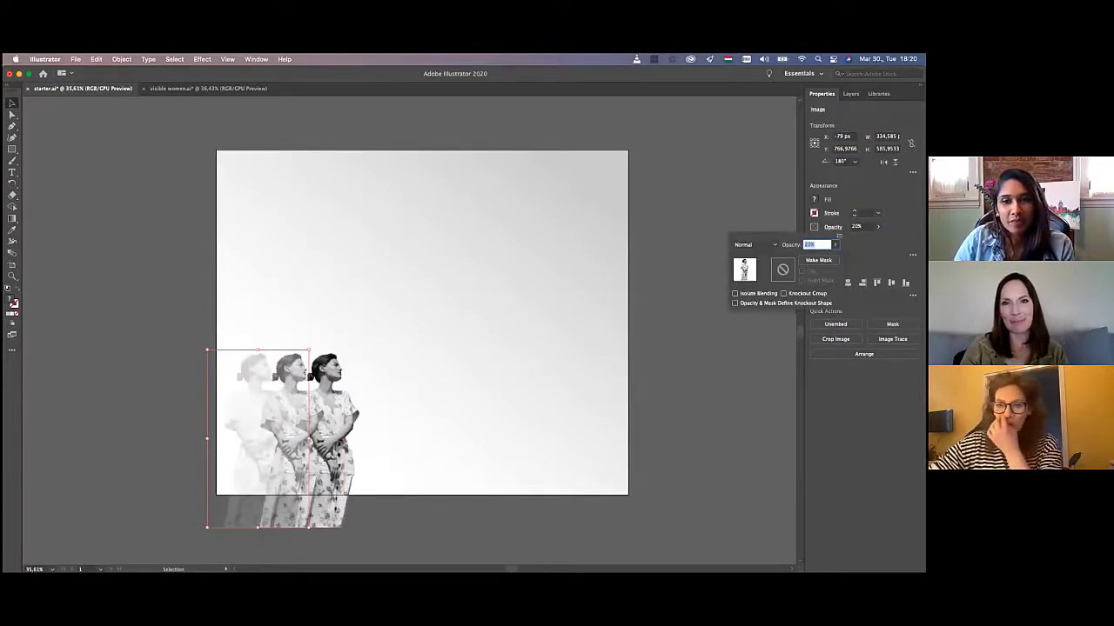
{"action": "left_click", "coordinate": [755, 244]}
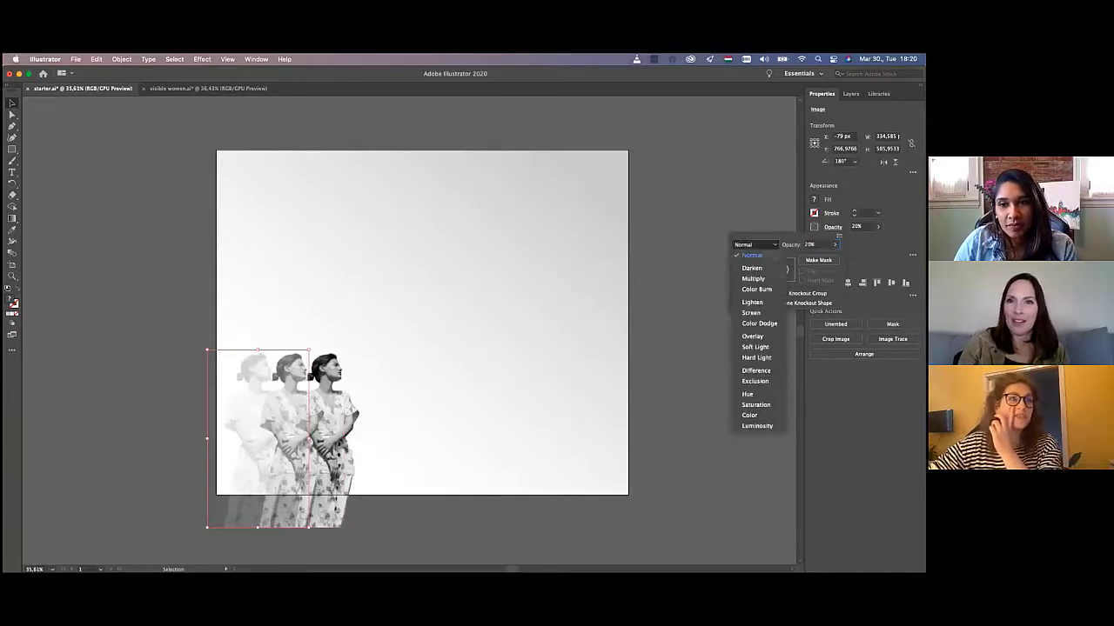
{"action": "left_click", "coordinate": [753, 278]}
{"action": "left_click", "coordinate": [424, 554]}
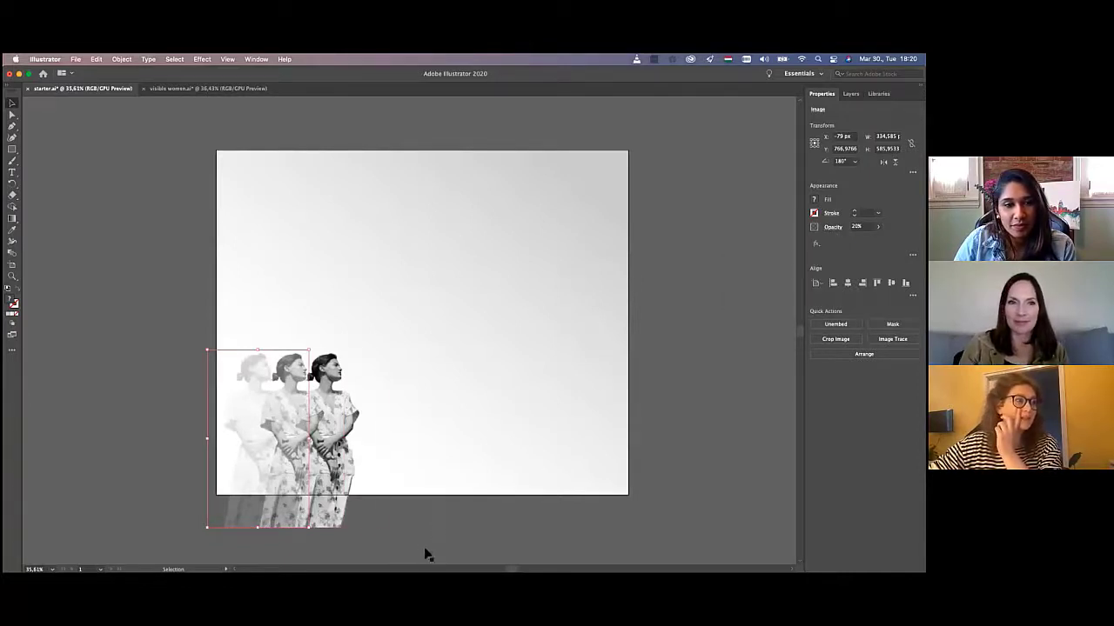
{"action": "left_click", "coordinate": [433, 535]}
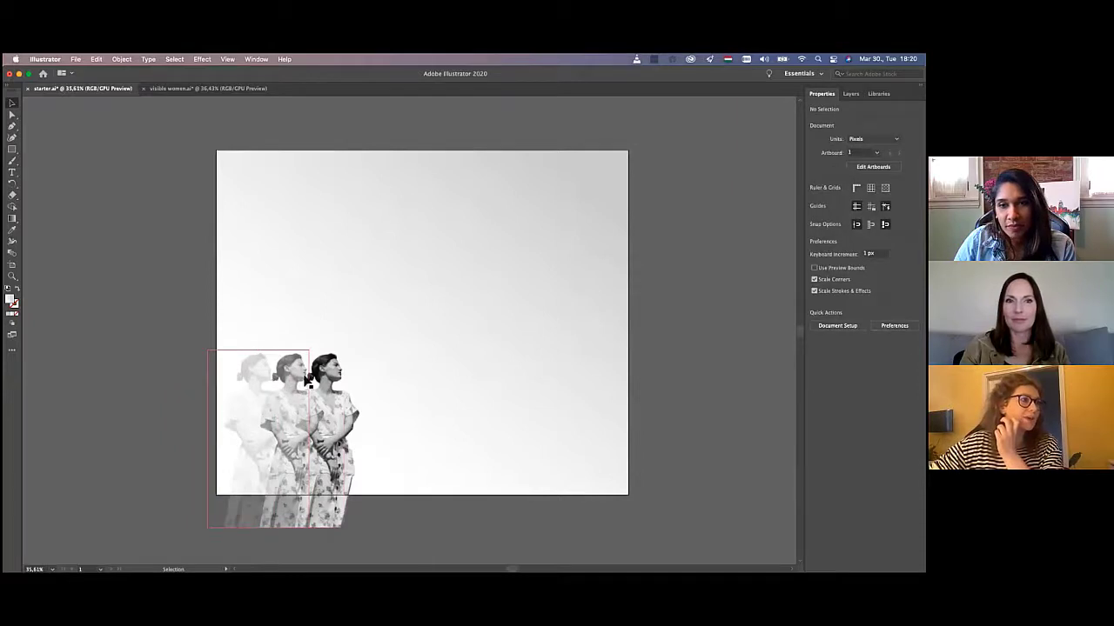
- Apply the Multiply blending mode to the middle woman image and deselect it
{"action": "left_click", "coordinate": [319, 385]}
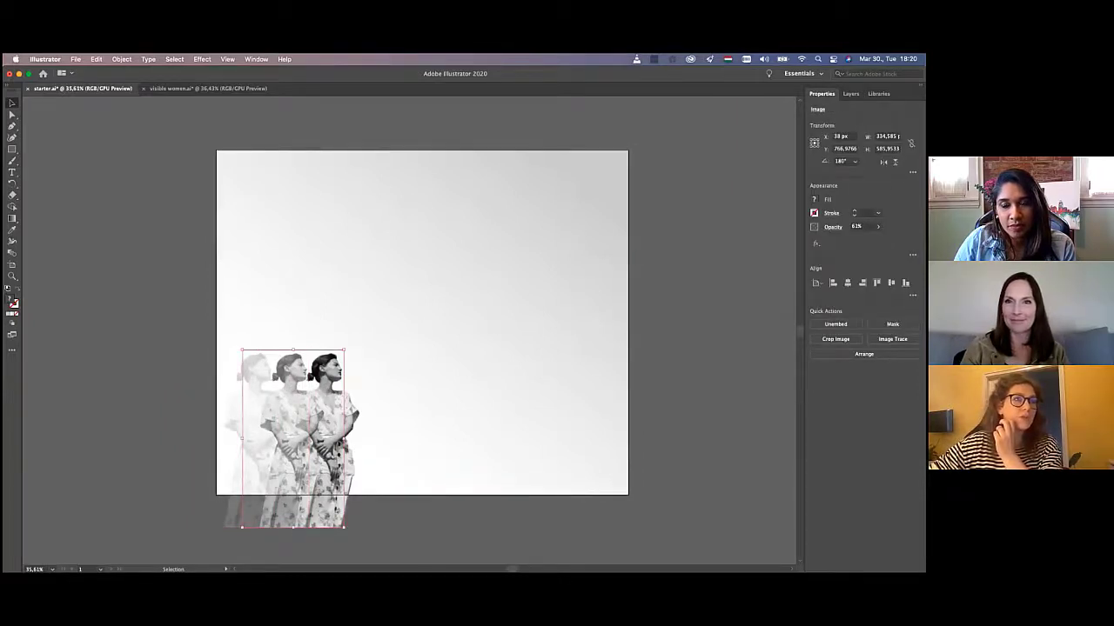
{"action": "left_click", "coordinate": [832, 226]}
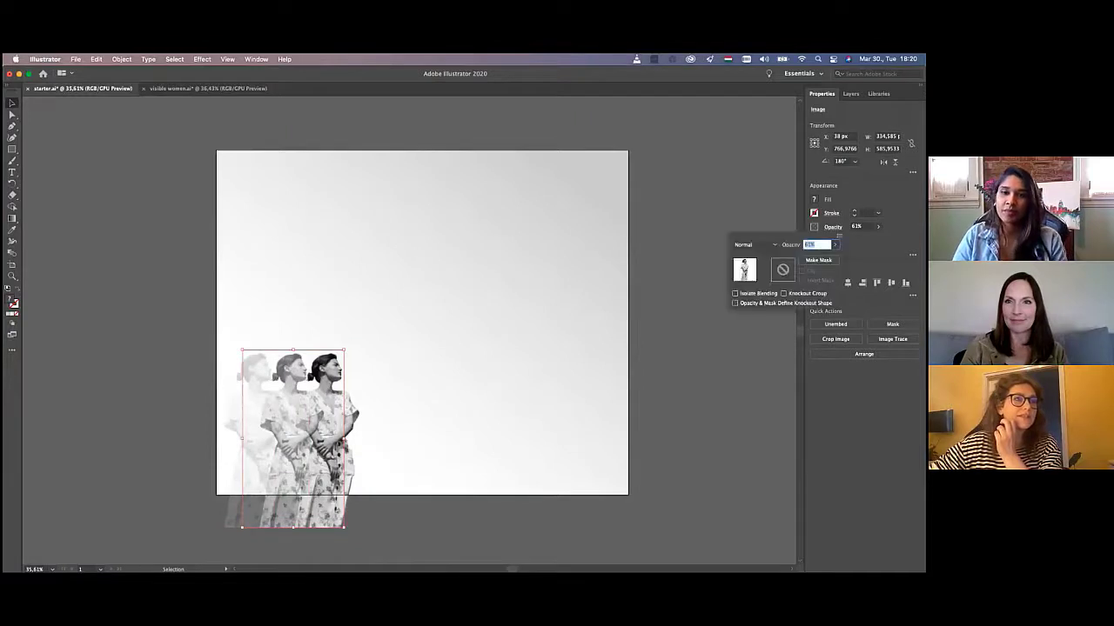
{"action": "left_click", "coordinate": [754, 244]}
{"action": "left_click", "coordinate": [752, 278]}
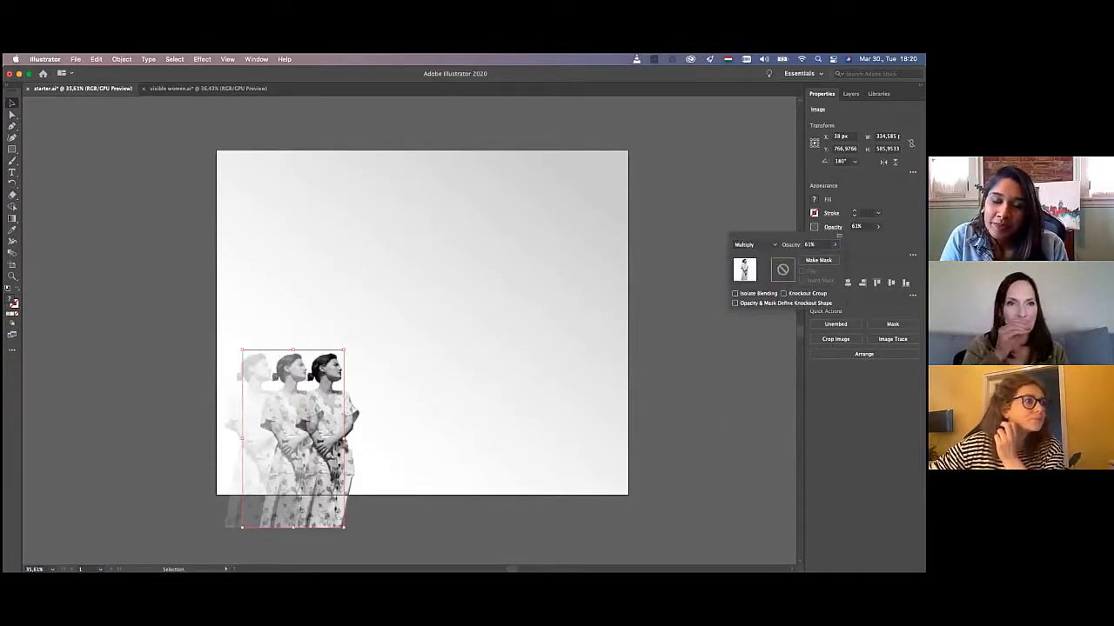
{"action": "left_click", "coordinate": [509, 552]}
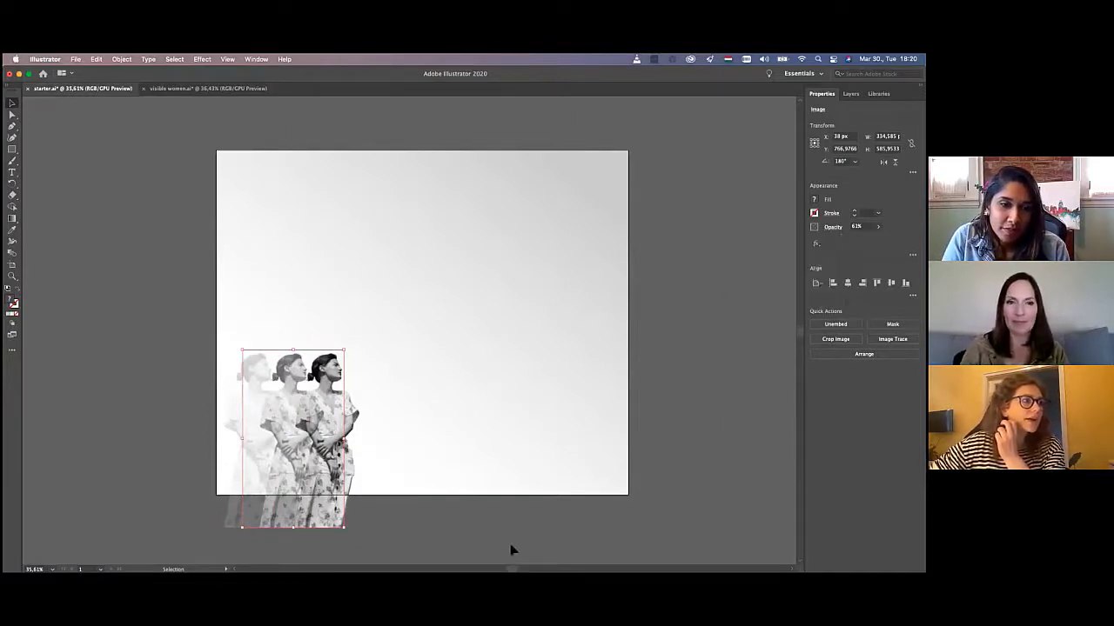
{"action": "left_click", "coordinate": [534, 520]}
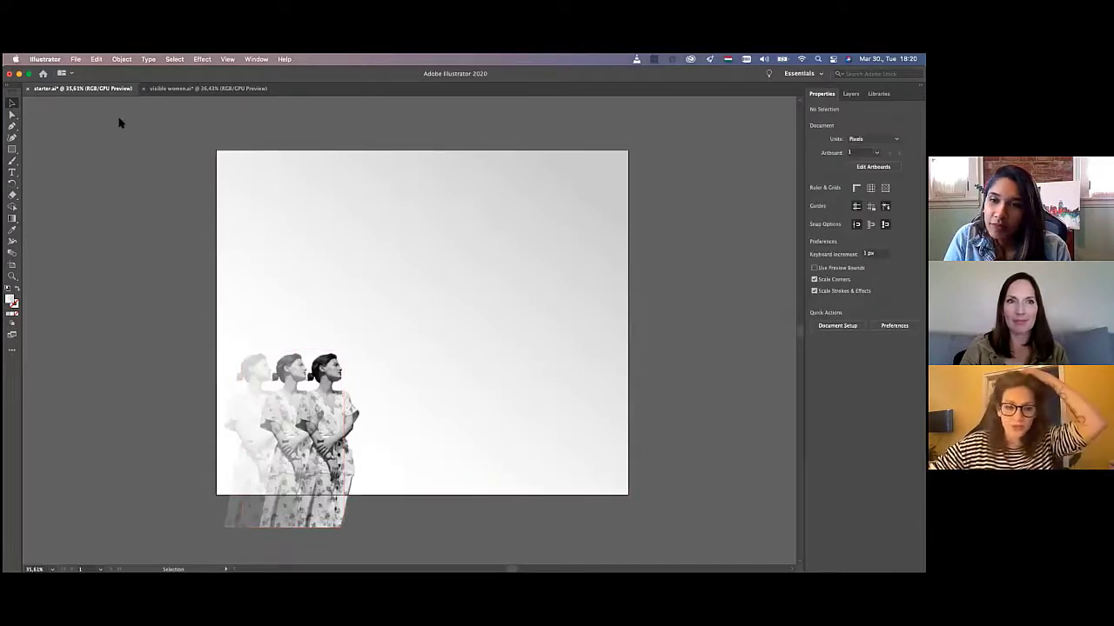
- Examine the blending mode examples in opacity options.ai, comparing the overlapping women from Darken through Luminosity
{"action": "key", "text": "super+Tab"}
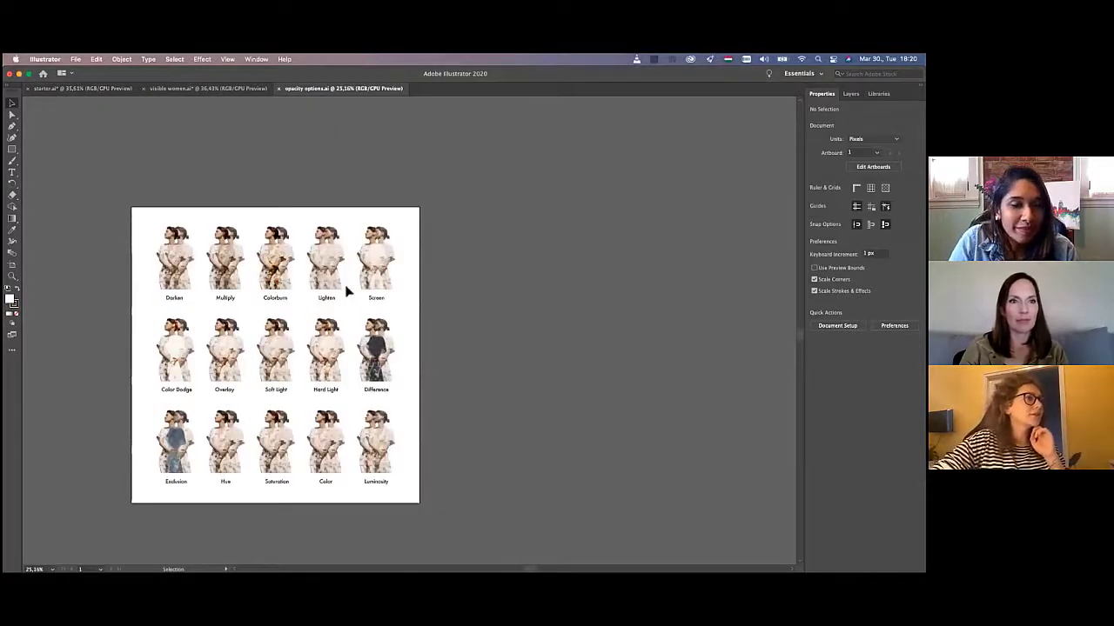
{"action": "scroll", "coordinate": [347, 290], "scroll_direction": "up", "scroll_amount": 4}
{"action": "scroll", "coordinate": [347, 291], "scroll_direction": "up", "scroll_amount": 2}
{"action": "scroll", "coordinate": [346, 288], "scroll_direction": "left", "scroll_amount": 3}
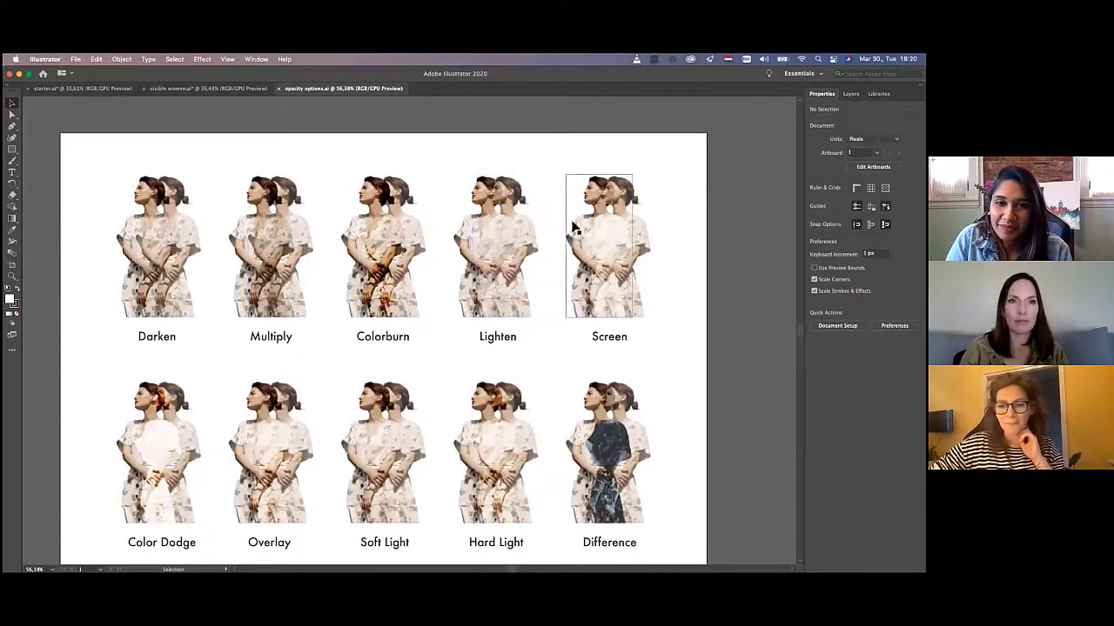
{"action": "scroll", "coordinate": [574, 226], "scroll_direction": "down", "scroll_amount": 1}
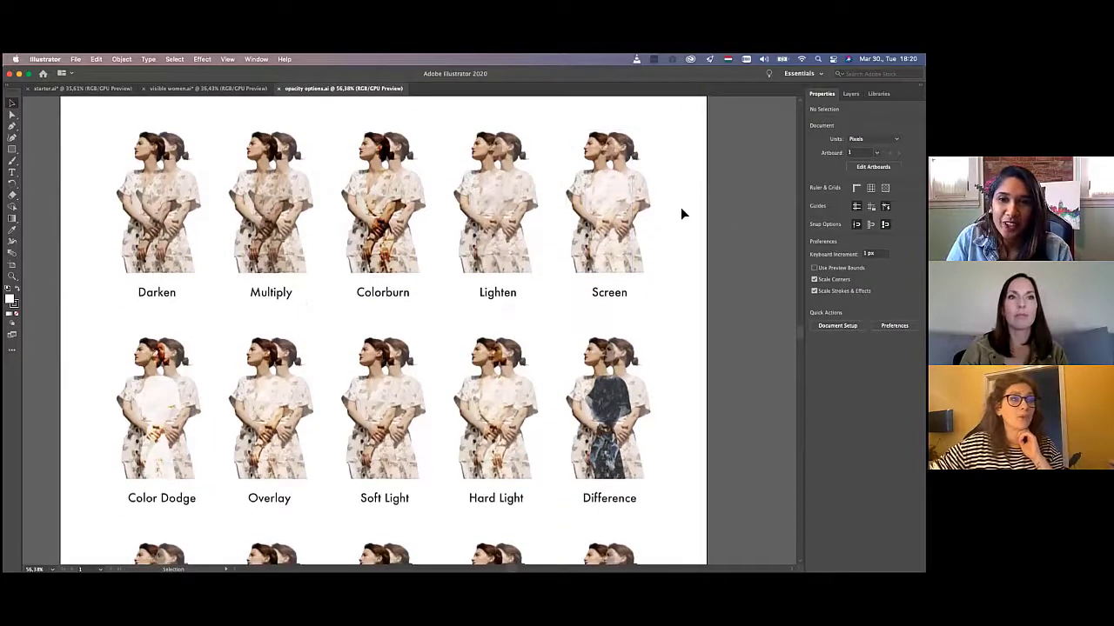
{"action": "scroll", "coordinate": [681, 214], "scroll_direction": "down", "scroll_amount": 5}
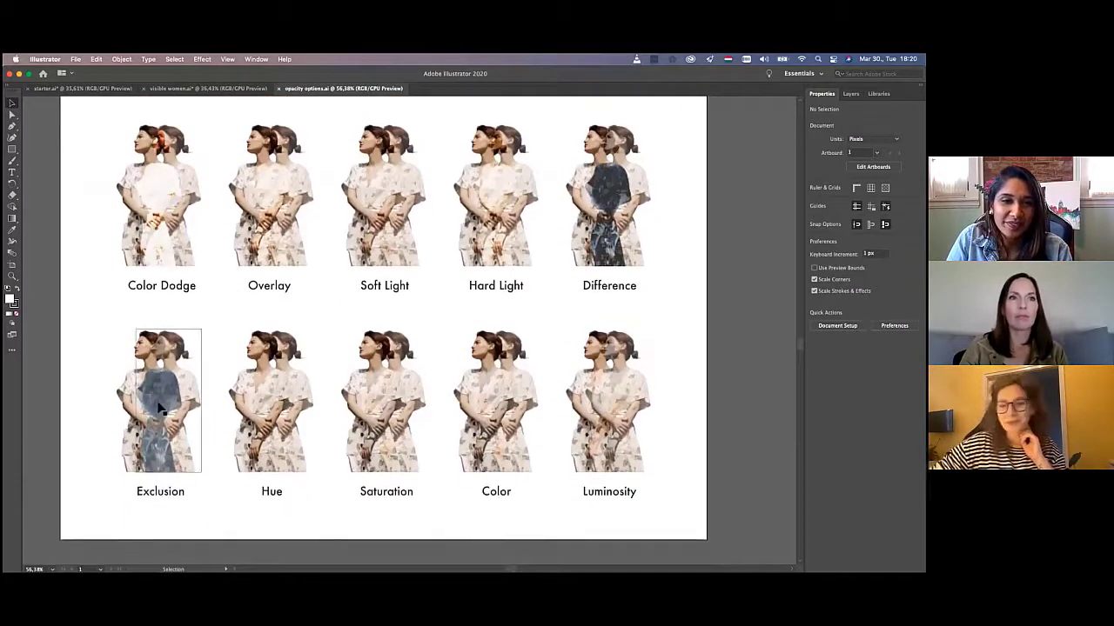
{"action": "scroll", "coordinate": [214, 403], "scroll_direction": "up", "scroll_amount": 4}
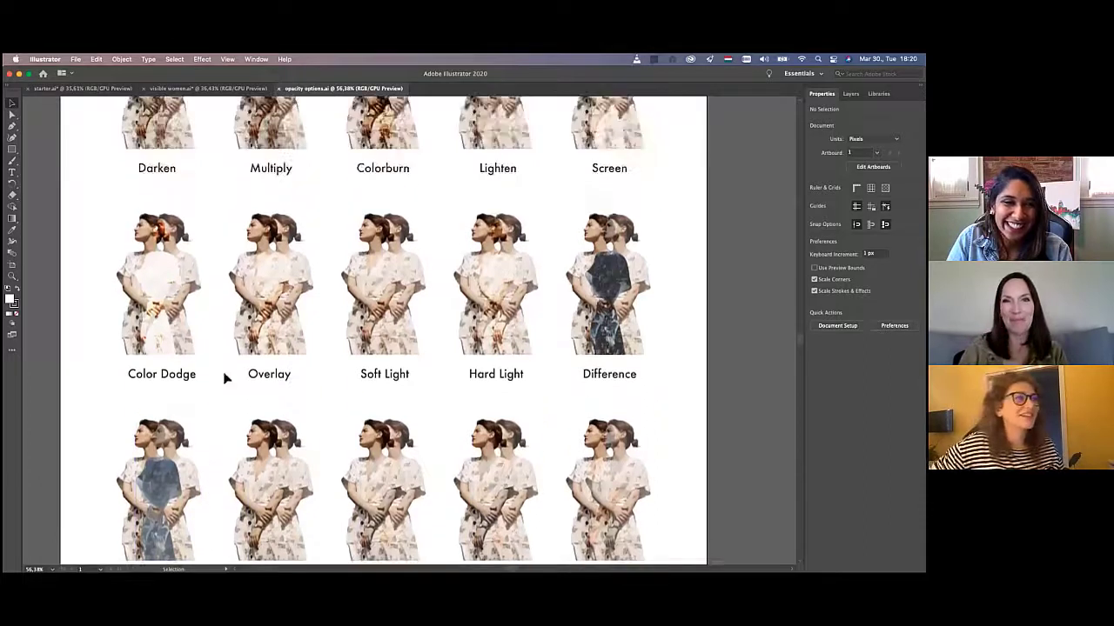
{"action": "scroll", "coordinate": [219, 162], "scroll_direction": "up", "scroll_amount": 1}
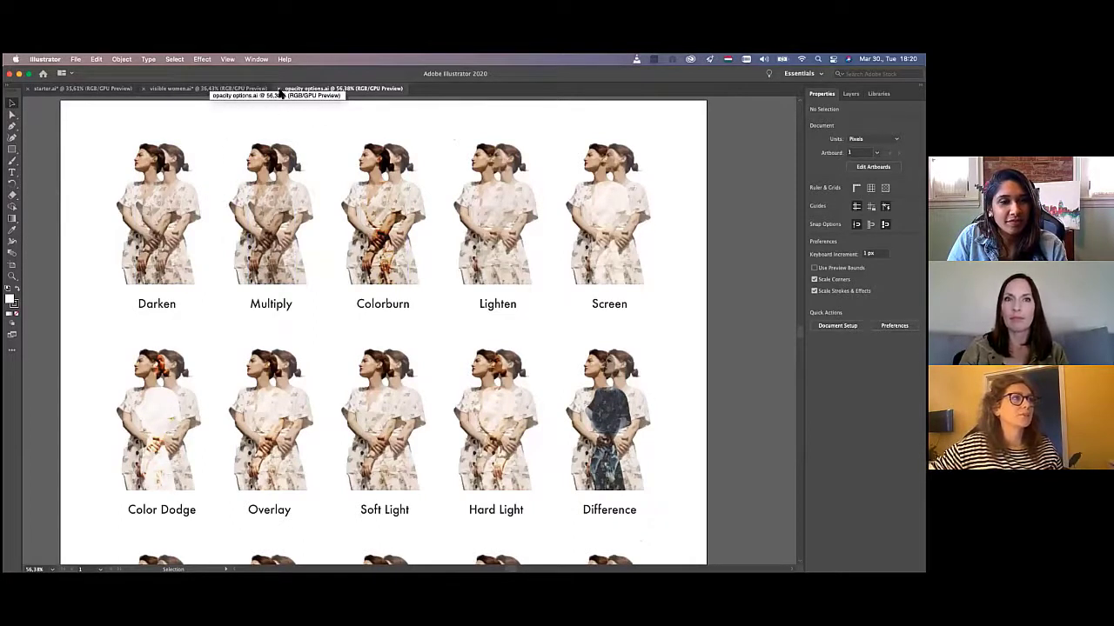
- Back in starter.ai, scale the three women together to about 521 × 537 px and shift them about 22 px right
{"action": "left_click", "coordinate": [81, 93]}
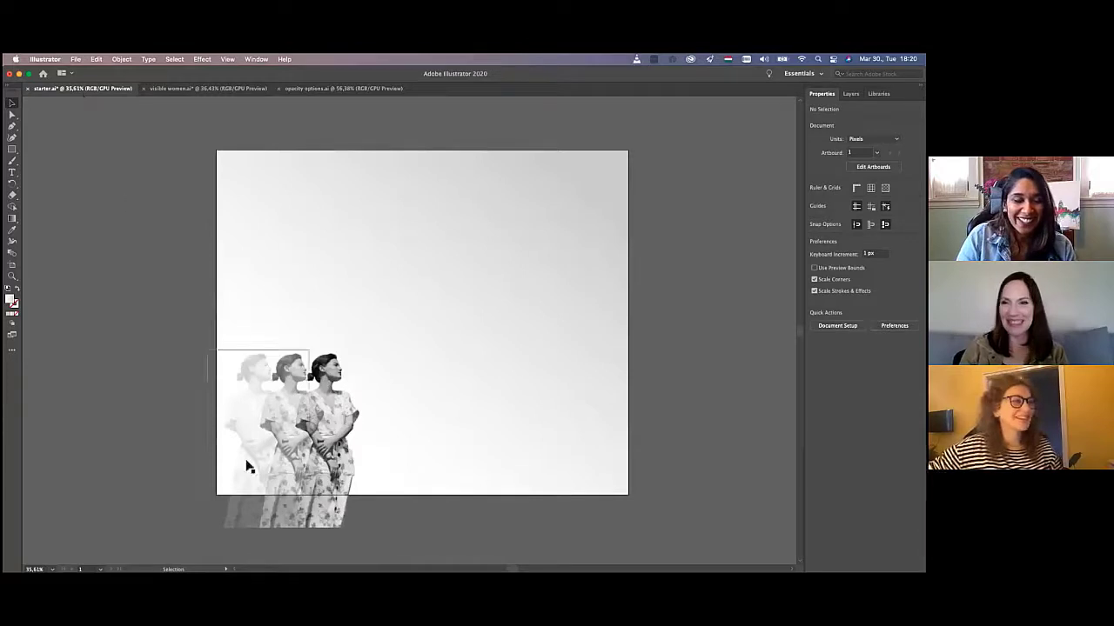
{"action": "left_click", "coordinate": [265, 506]}
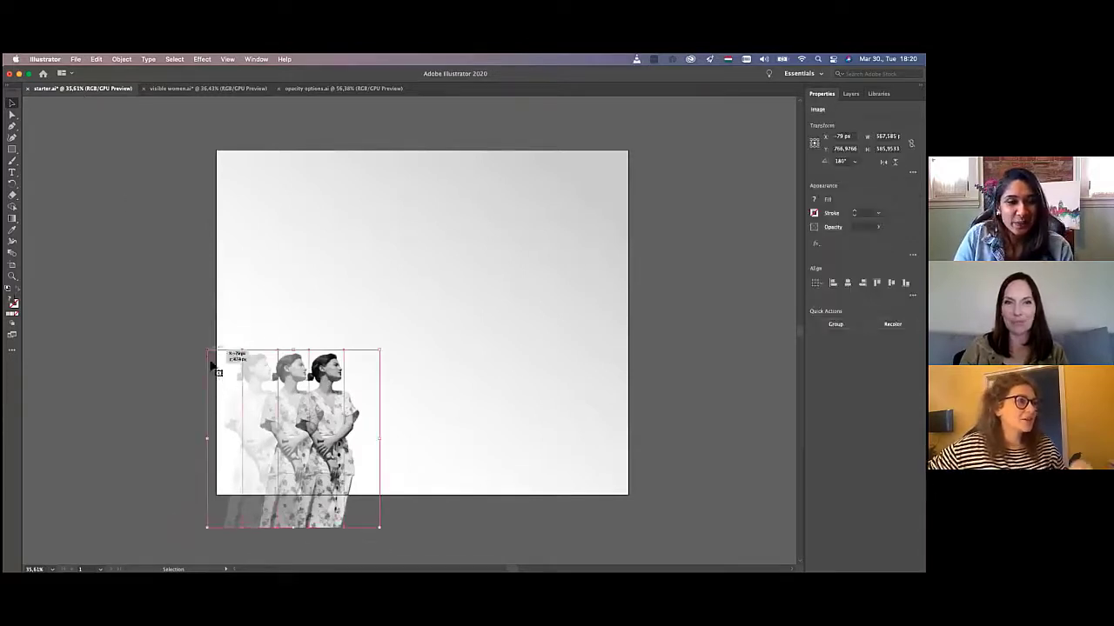
{"action": "left_click_drag", "start_coordinate": [208, 350], "coordinate": [221, 365]}
{"action": "left_click_drag", "start_coordinate": [331, 522], "coordinate": [338, 522]}
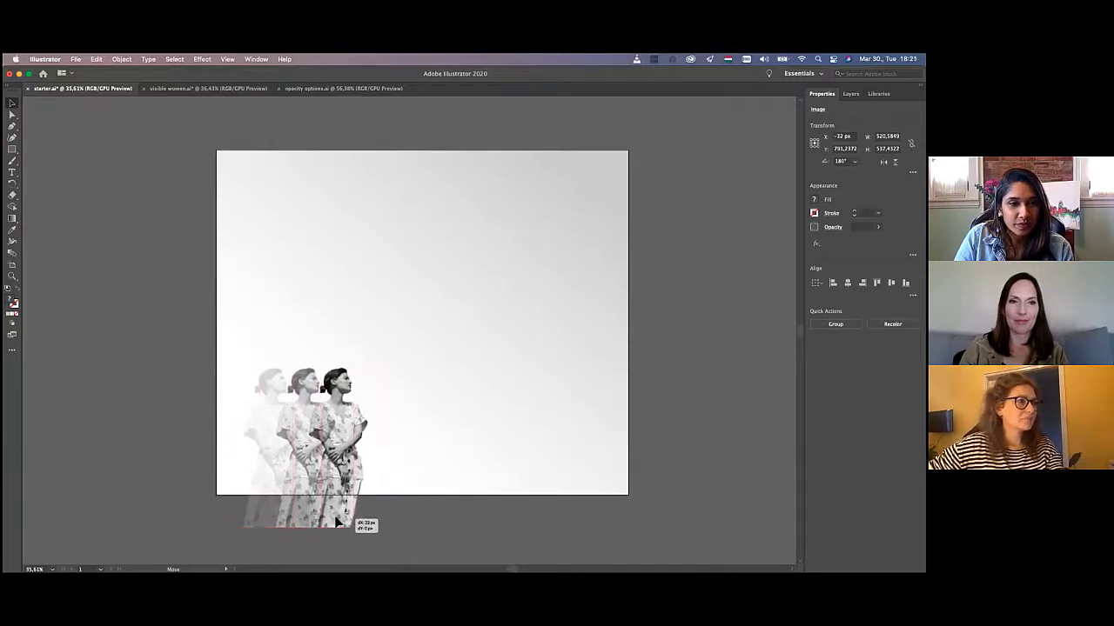
{"action": "left_click", "coordinate": [416, 519]}
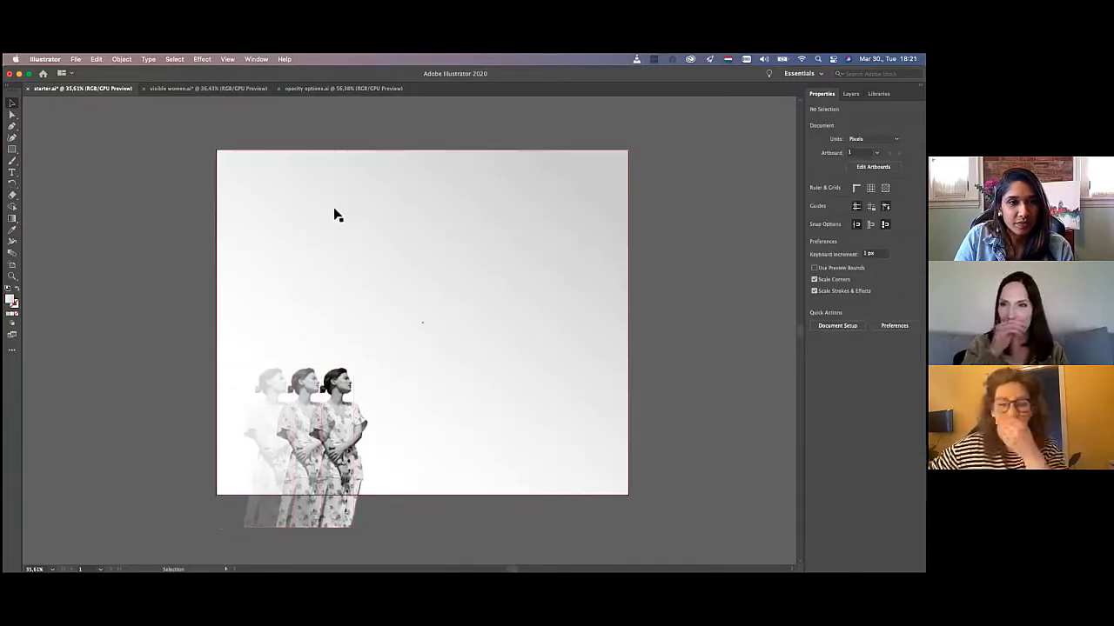
- Export the artboard as starter.png to the Her_Data folder, using artboards and High (300 ppi) resolution
{"action": "left_click", "coordinate": [77, 60]}
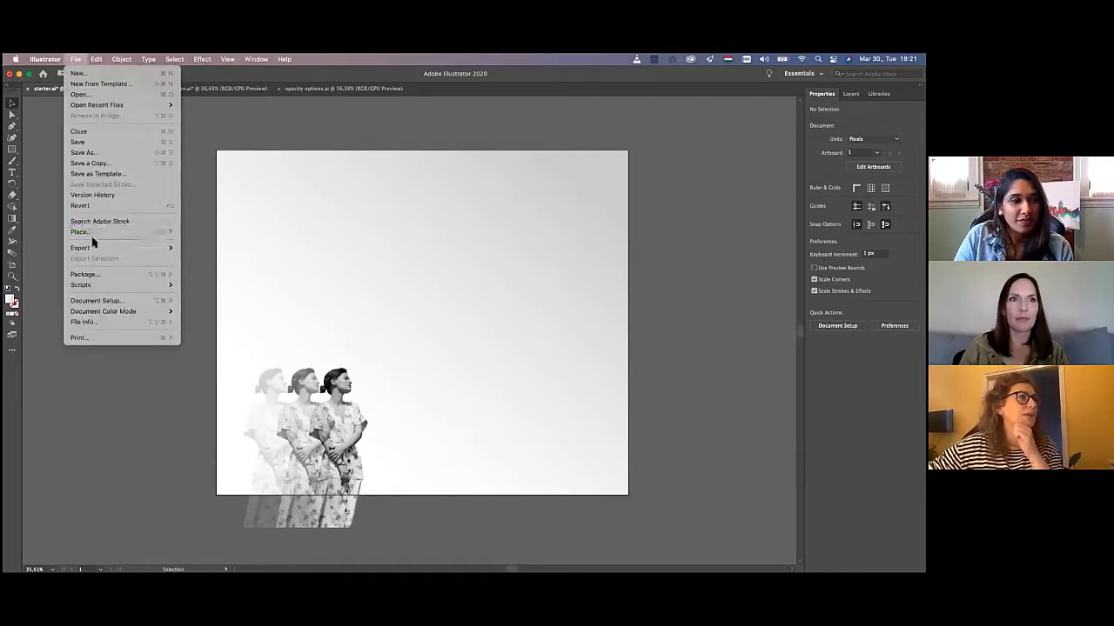
{"action": "mouse_move", "coordinate": [93, 249]}
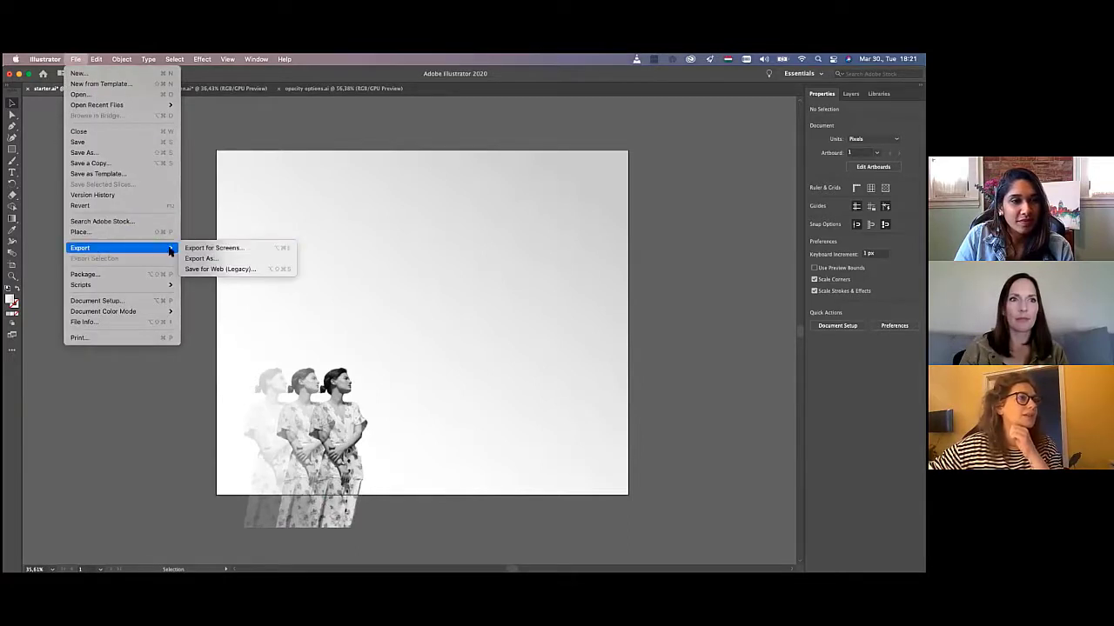
{"action": "left_click", "coordinate": [201, 258]}
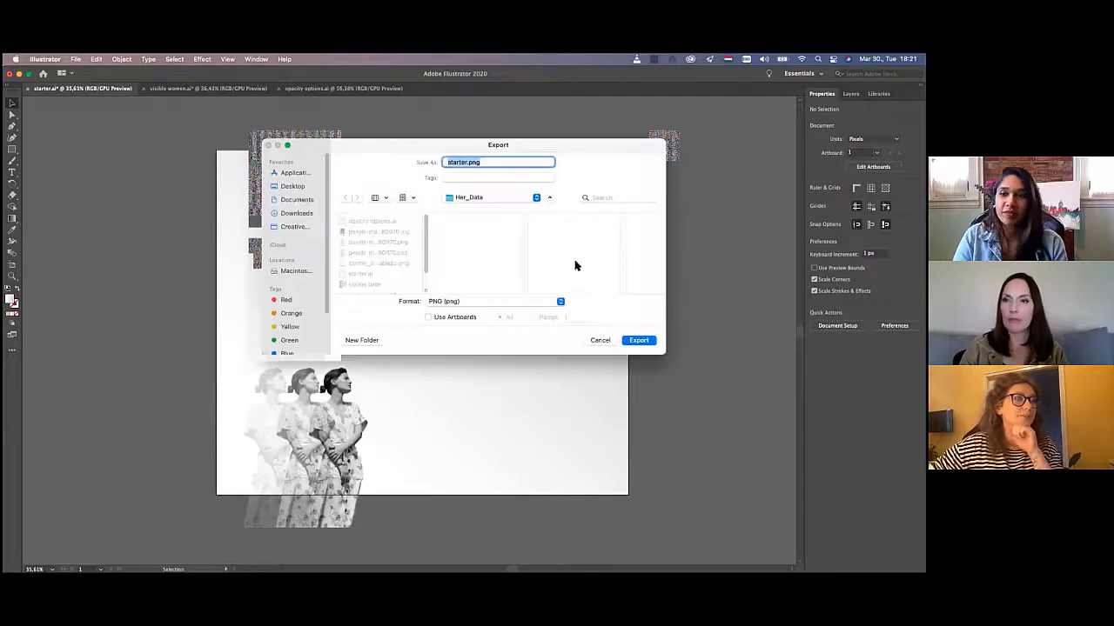
{"action": "left_click", "coordinate": [449, 317]}
{"action": "left_click", "coordinate": [640, 340]}
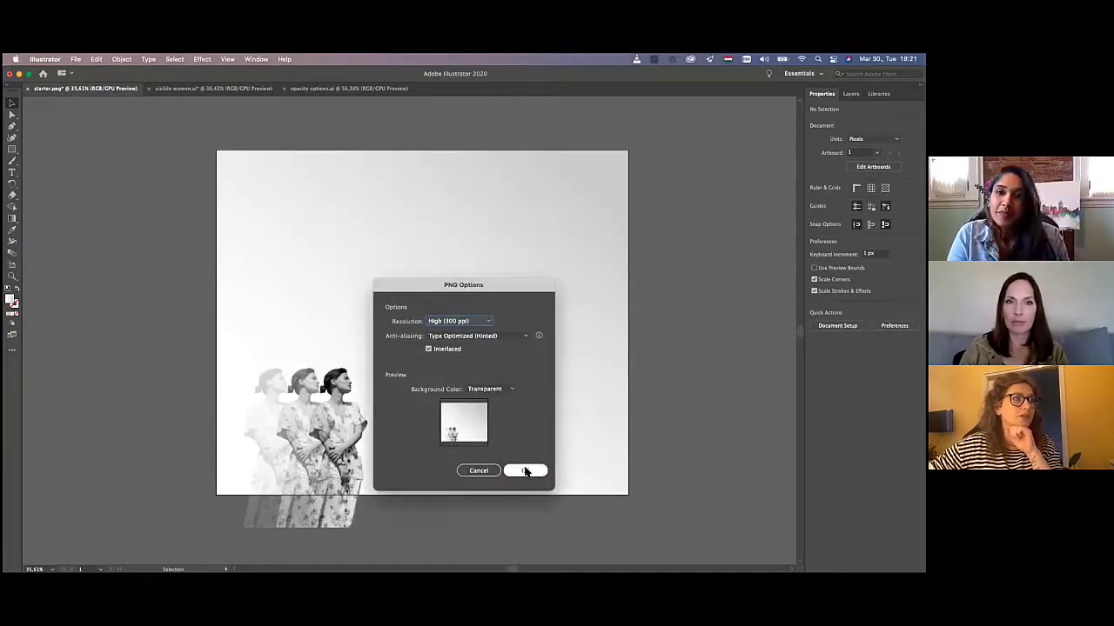
{"action": "left_click", "coordinate": [525, 471]}
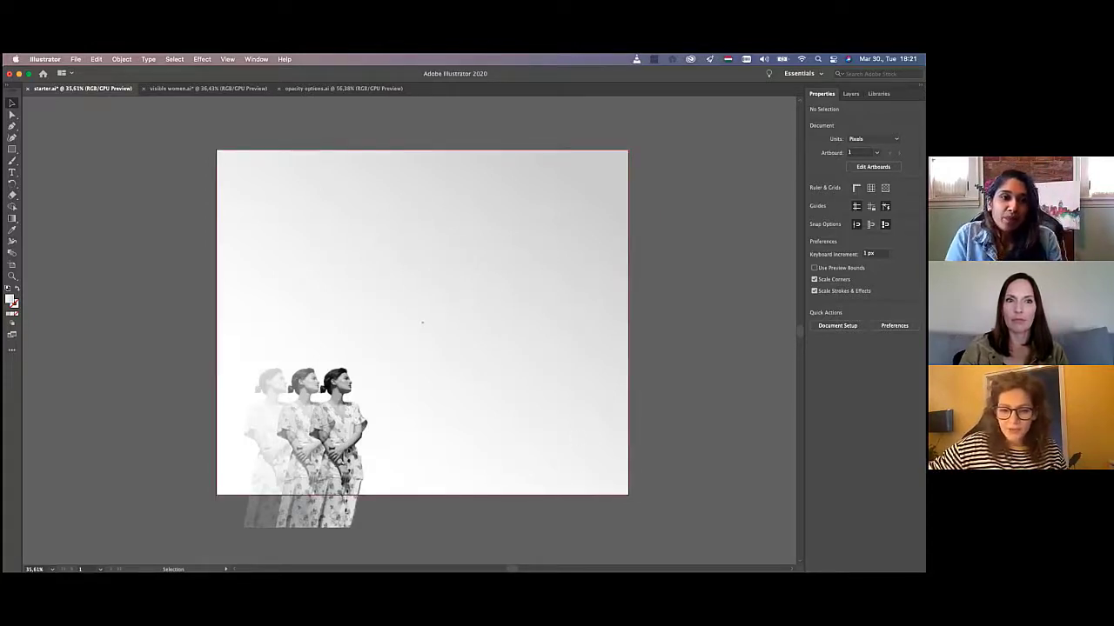
- Switch to Tableau and add a floating image object with starter-01.png from Her_Data to the dashboard, fitting the image
{"action": "key", "text": "super+Tab"}
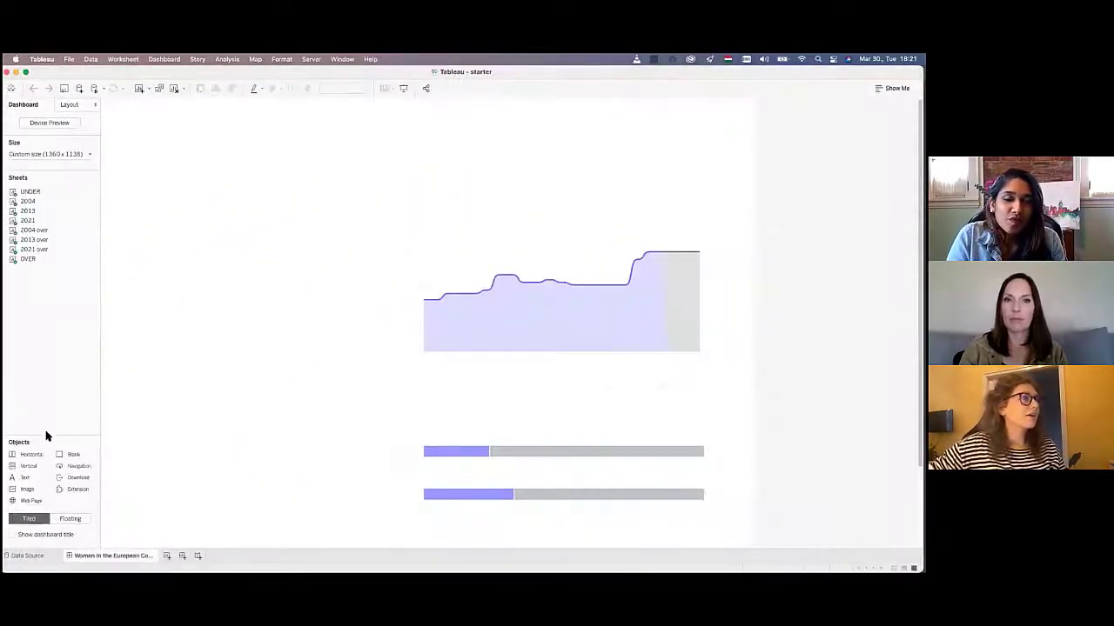
{"action": "left_click", "coordinate": [73, 519]}
{"action": "left_click_drag", "start_coordinate": [26, 488], "coordinate": [276, 174]}
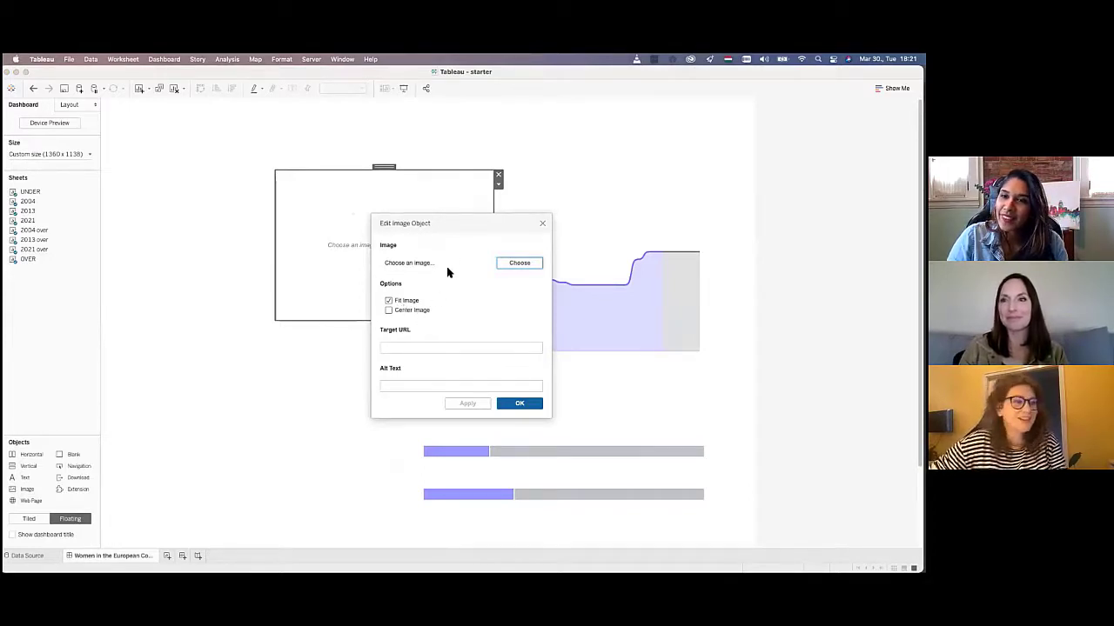
{"action": "left_click", "coordinate": [515, 266]}
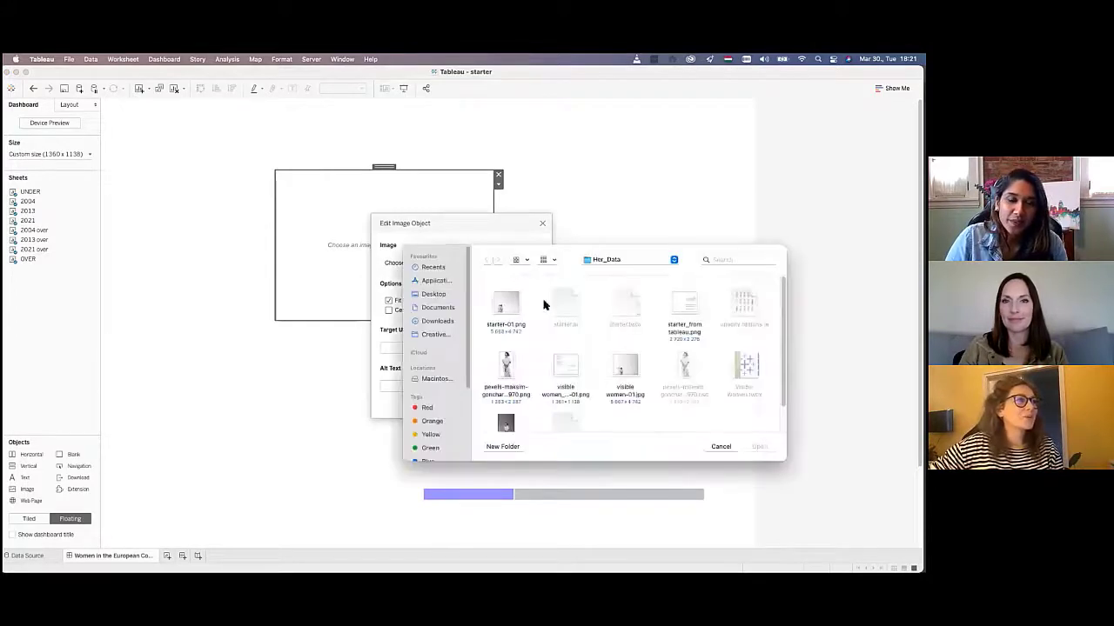
{"action": "double_click", "coordinate": [511, 309]}
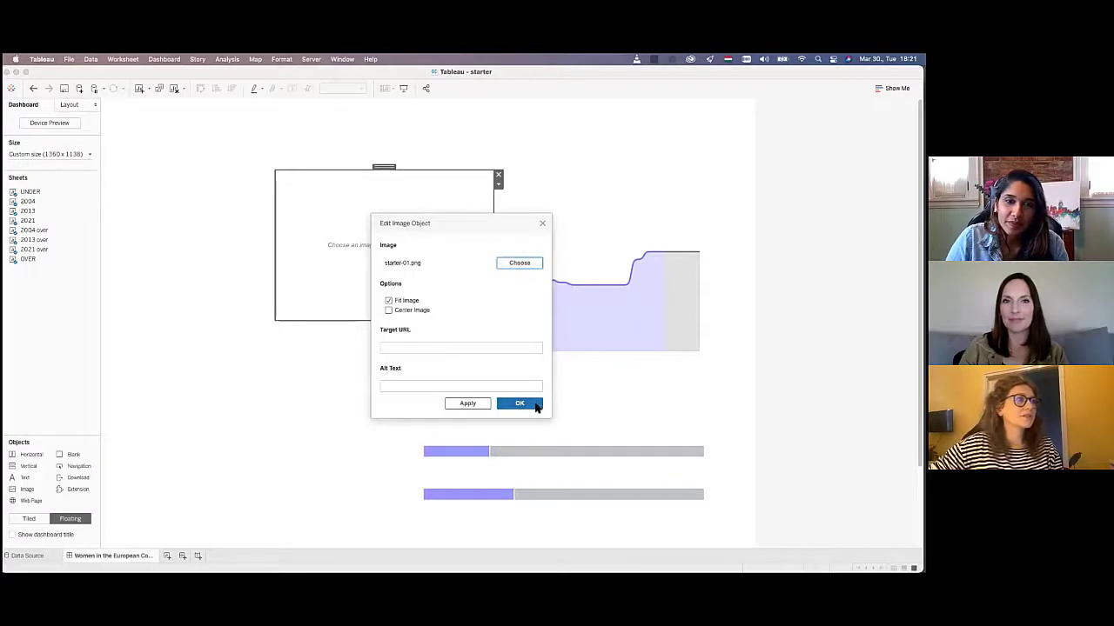
{"action": "left_click", "coordinate": [536, 408]}
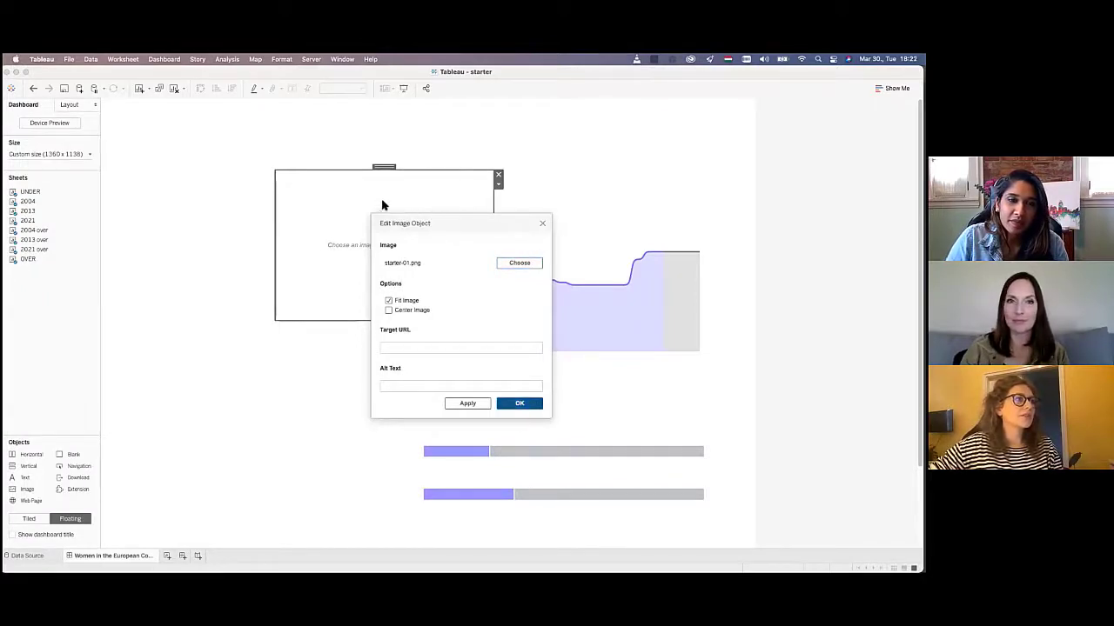
- Position the floating starter-01.png image at x 0, y 0 and set its size to 1360 × 1138
{"action": "left_click", "coordinate": [69, 105]}
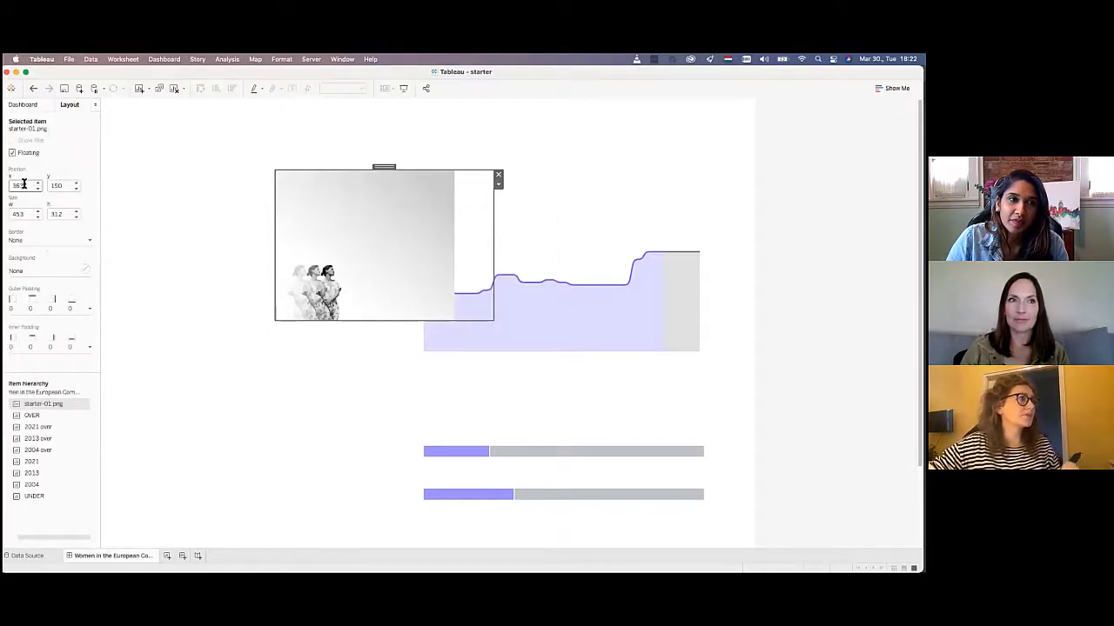
{"action": "type", "text": "0"}
{"action": "key", "text": "Tab"}
{"action": "type", "text": "0"}
{"action": "key", "text": "Tab"}
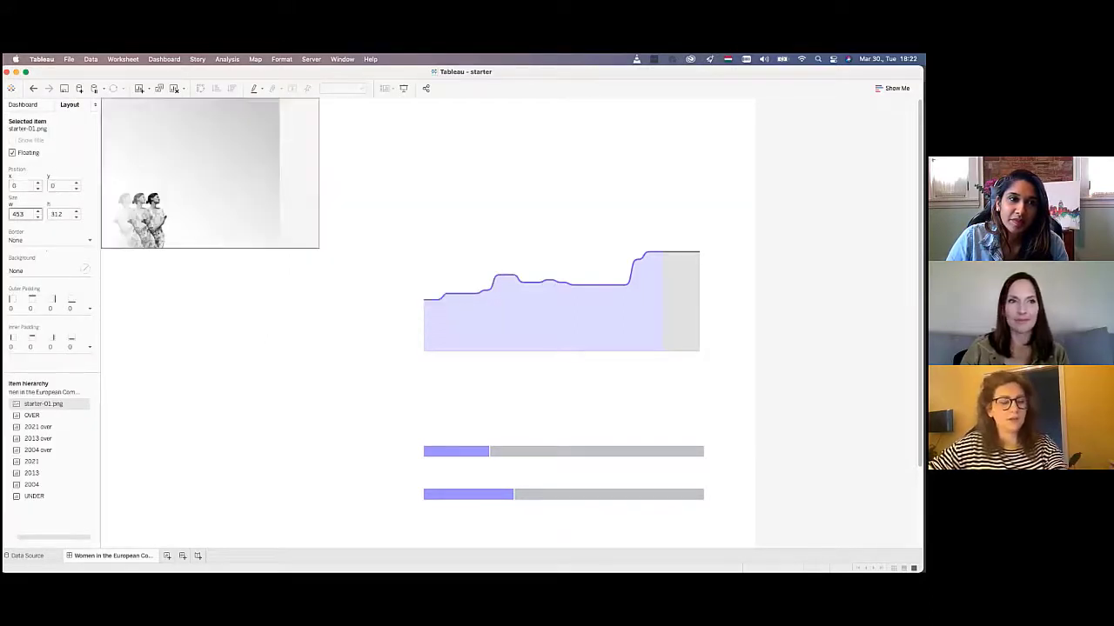
{"action": "type", "text": "1,3"}
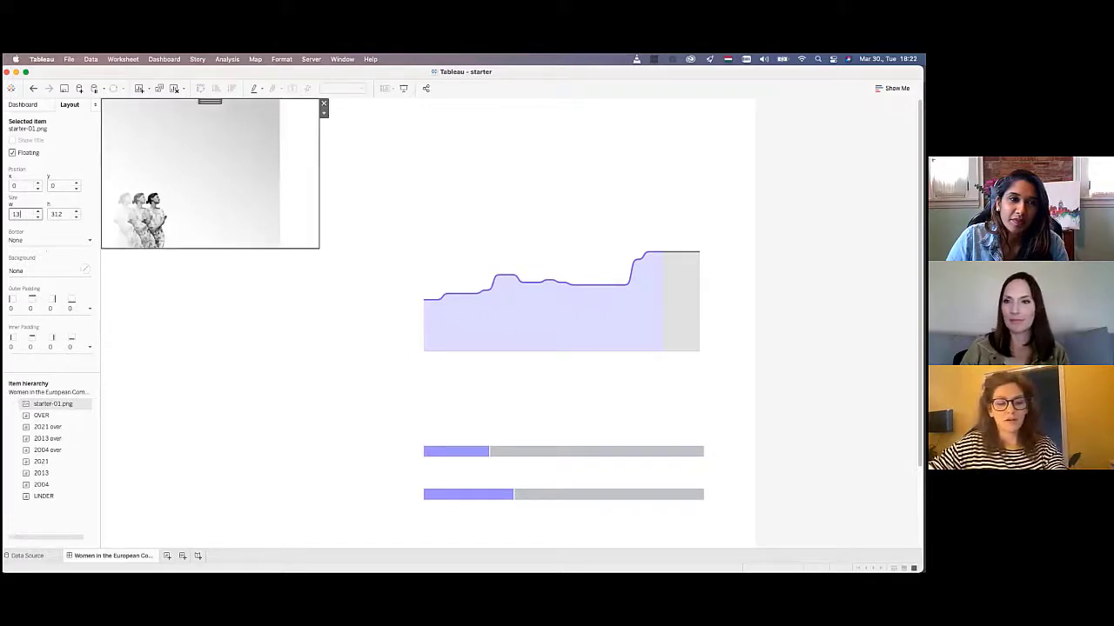
{"action": "type", "text": "60"}
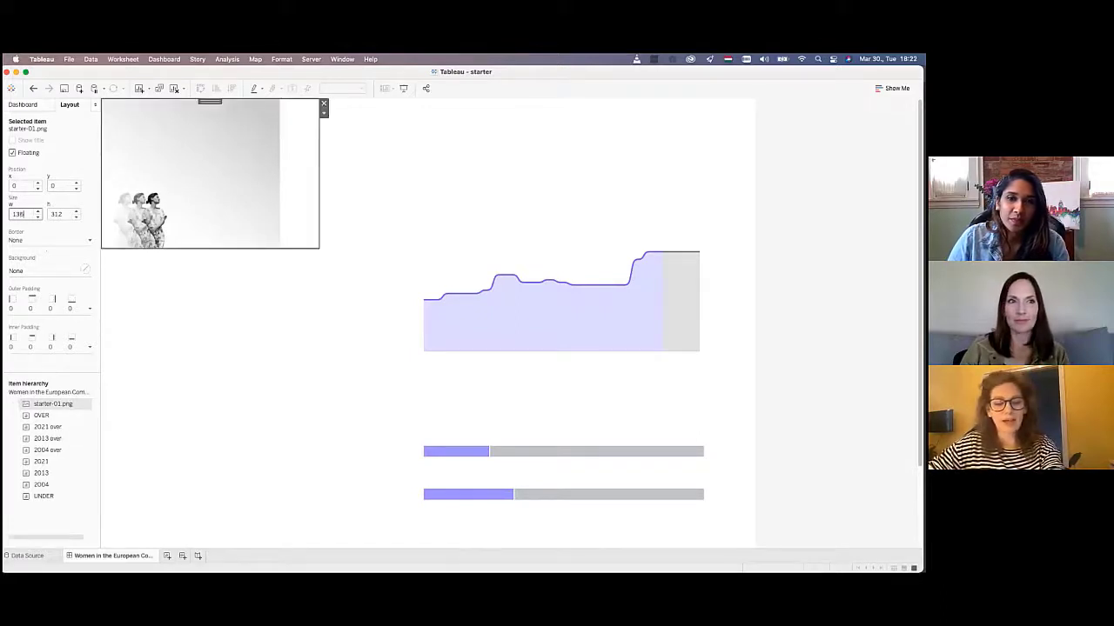
{"action": "key", "text": "Tab"}
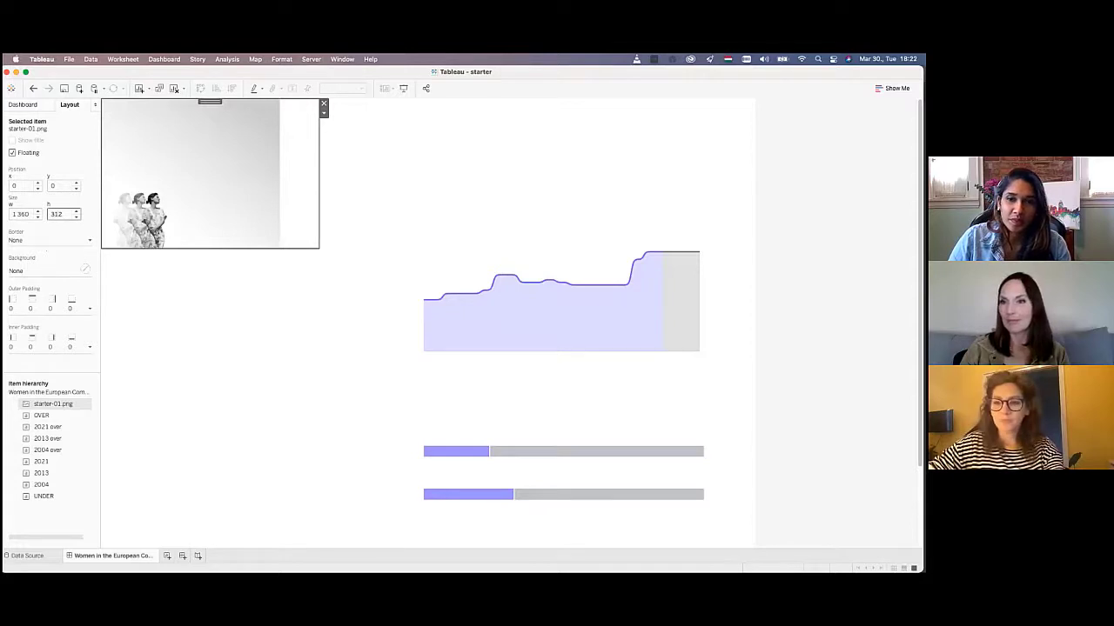
{"action": "type", "text": "1138"}
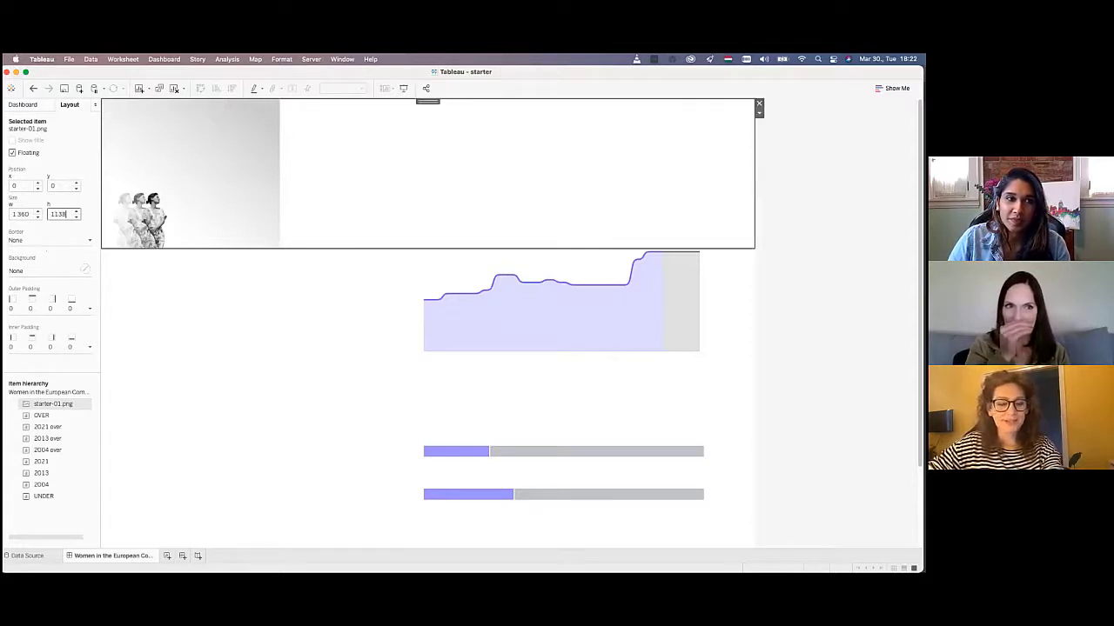
{"action": "key", "text": "Tab"}
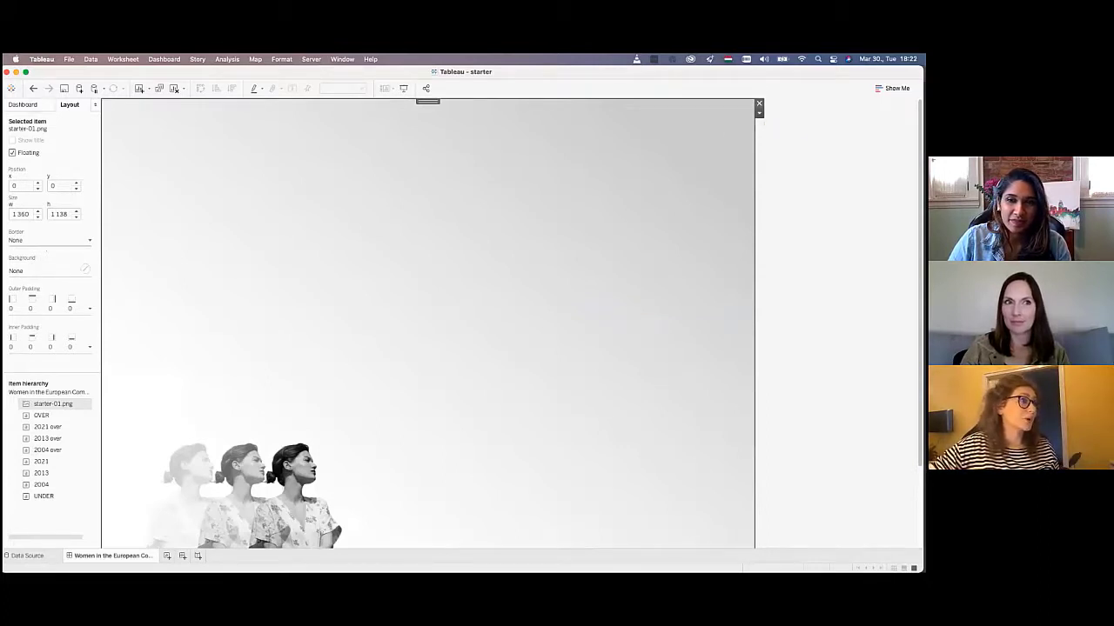
{"action": "left_click", "coordinate": [758, 112]}
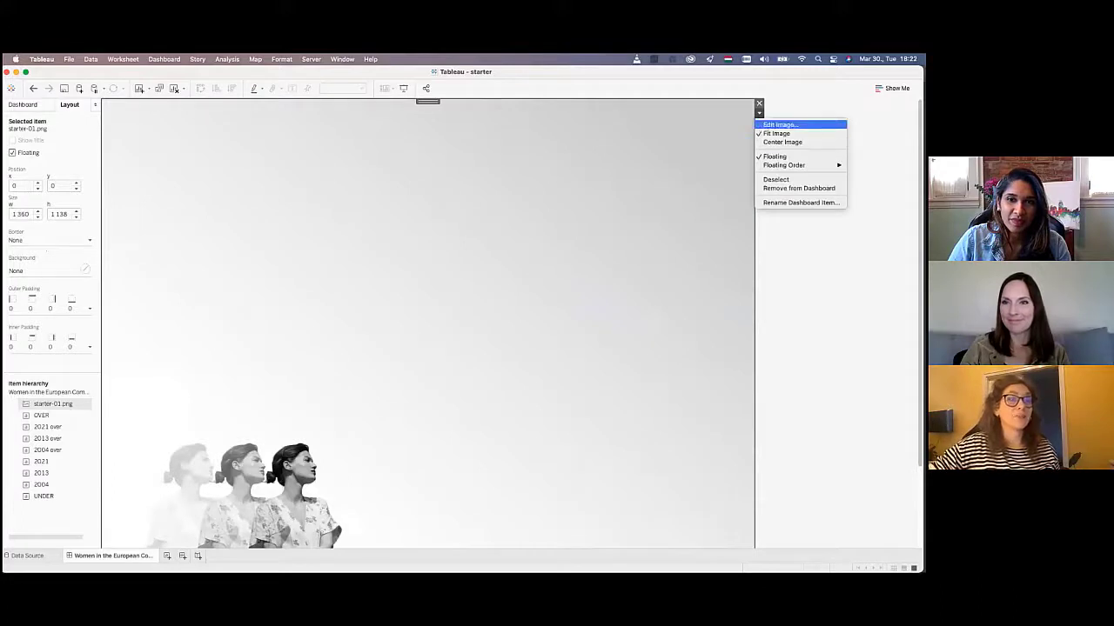
{"action": "left_click", "coordinate": [779, 124]}
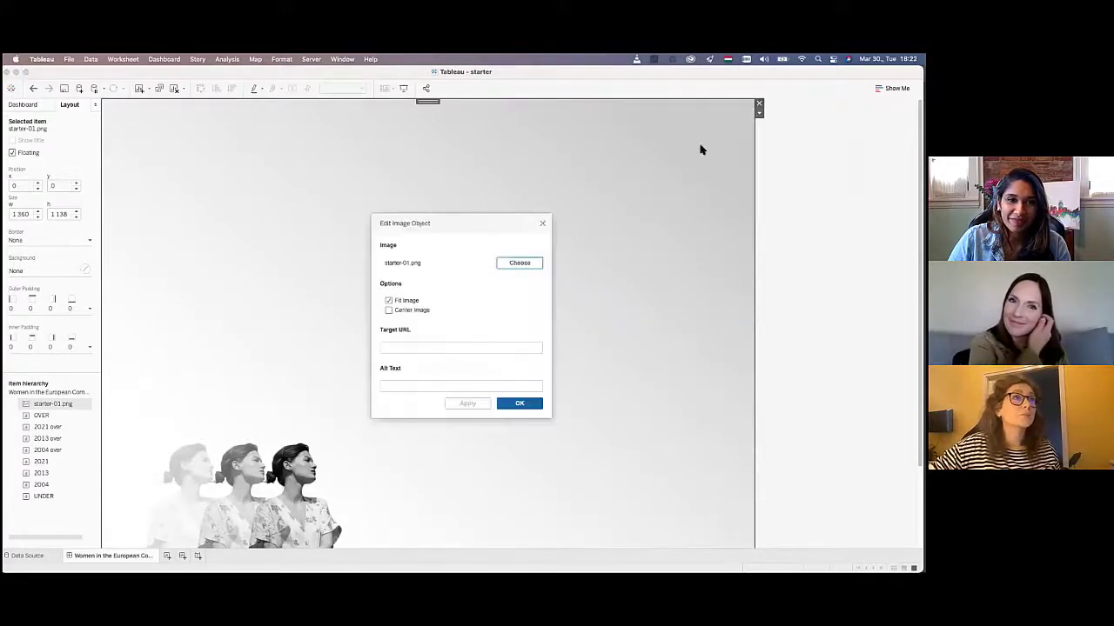
{"action": "left_click", "coordinate": [521, 405]}
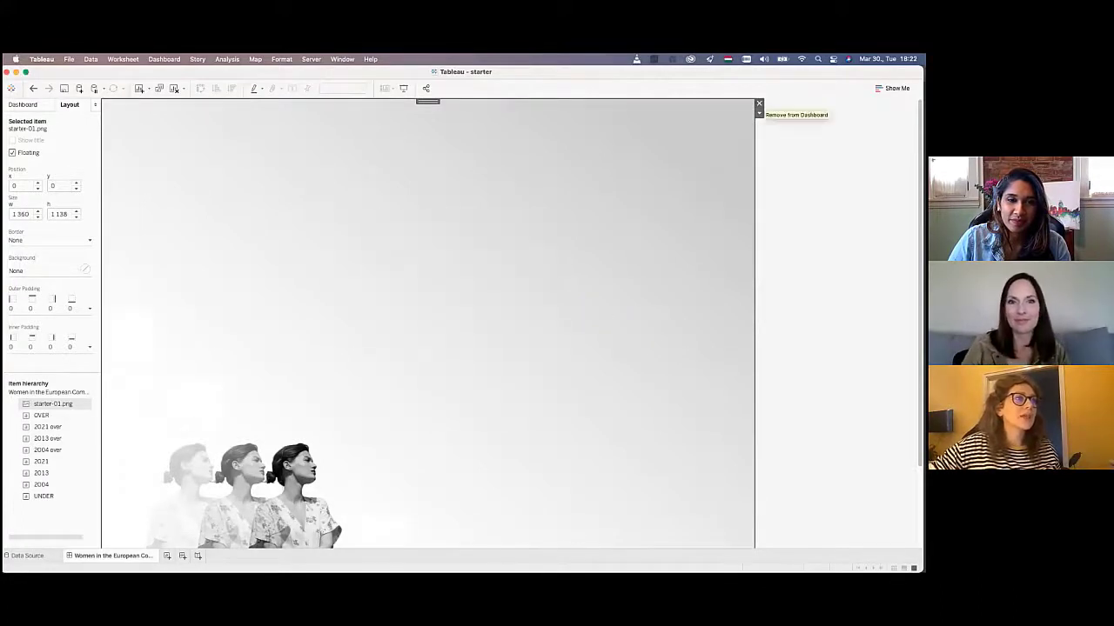
- Send the starter-01.png background image to the back of the floating order, behind all the charts
{"action": "left_click", "coordinate": [759, 112]}
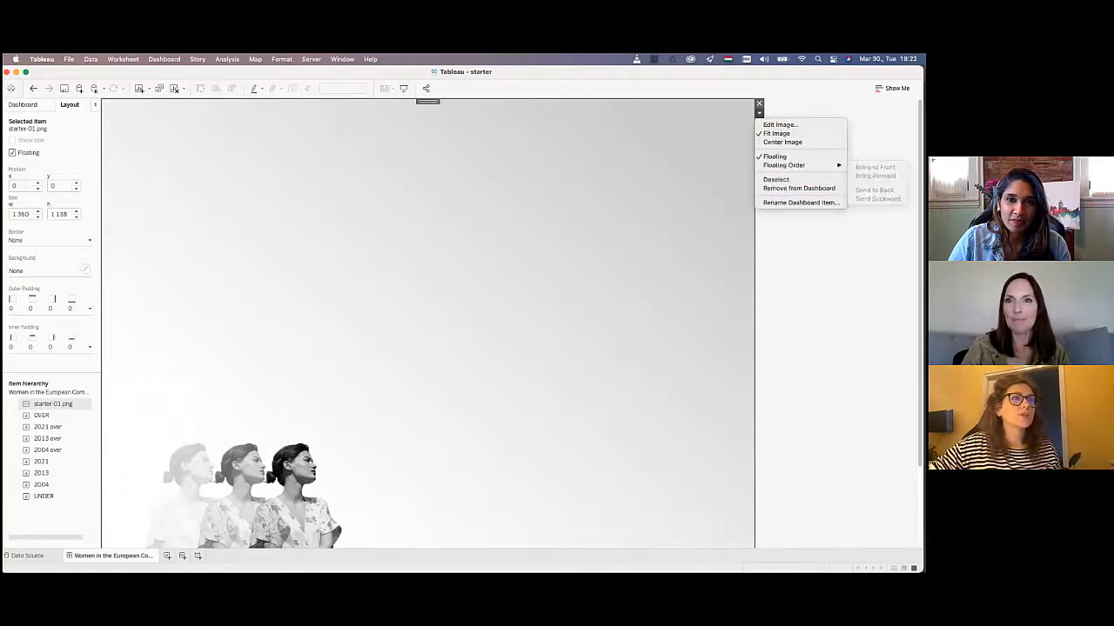
{"action": "mouse_move", "coordinate": [787, 165]}
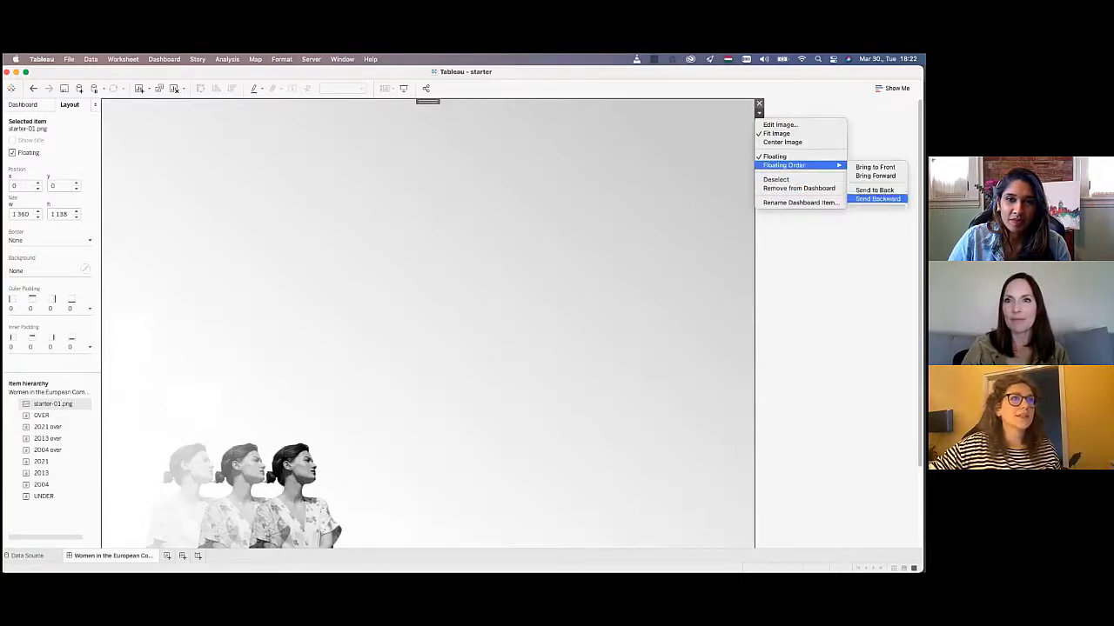
{"action": "left_click", "coordinate": [874, 190]}
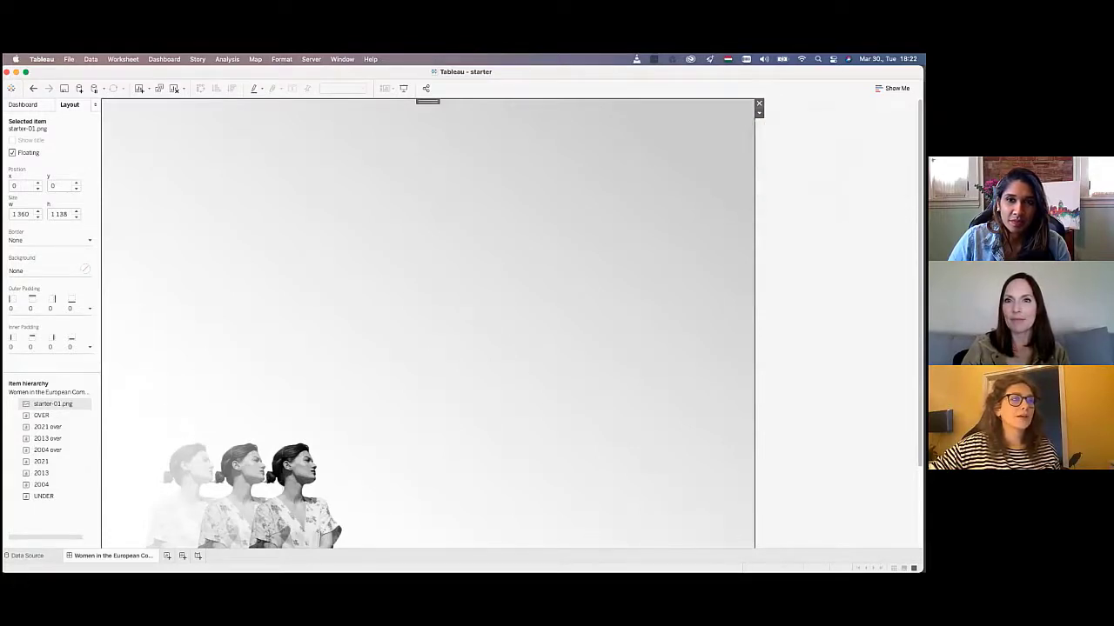
{"action": "left_click", "coordinate": [870, 193]}
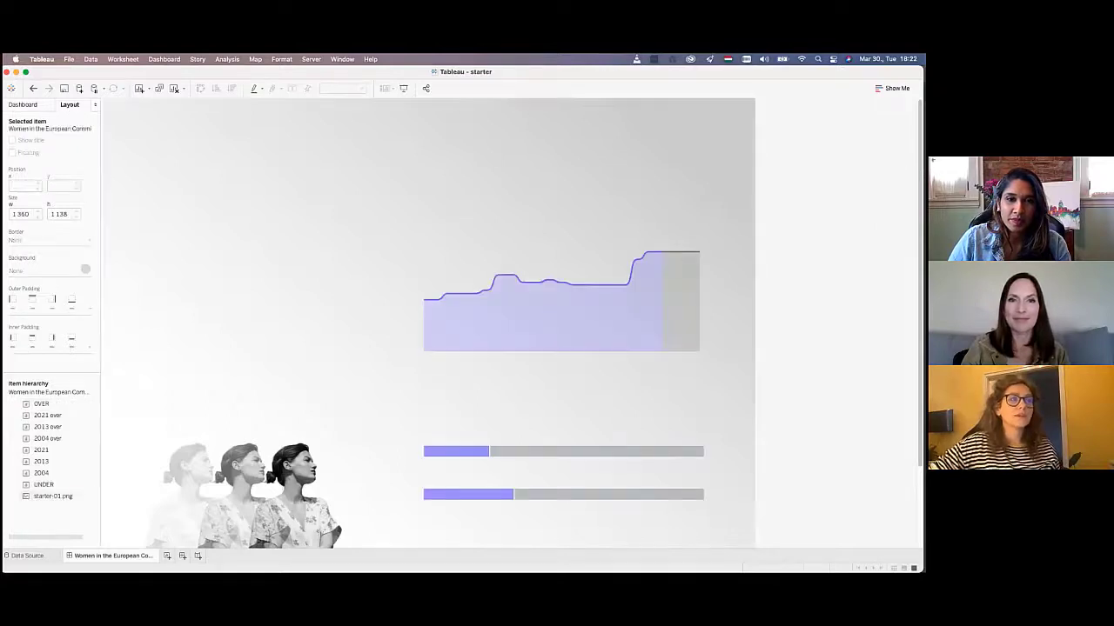
{"action": "scroll", "coordinate": [514, 323], "scroll_direction": "down", "scroll_amount": 3}
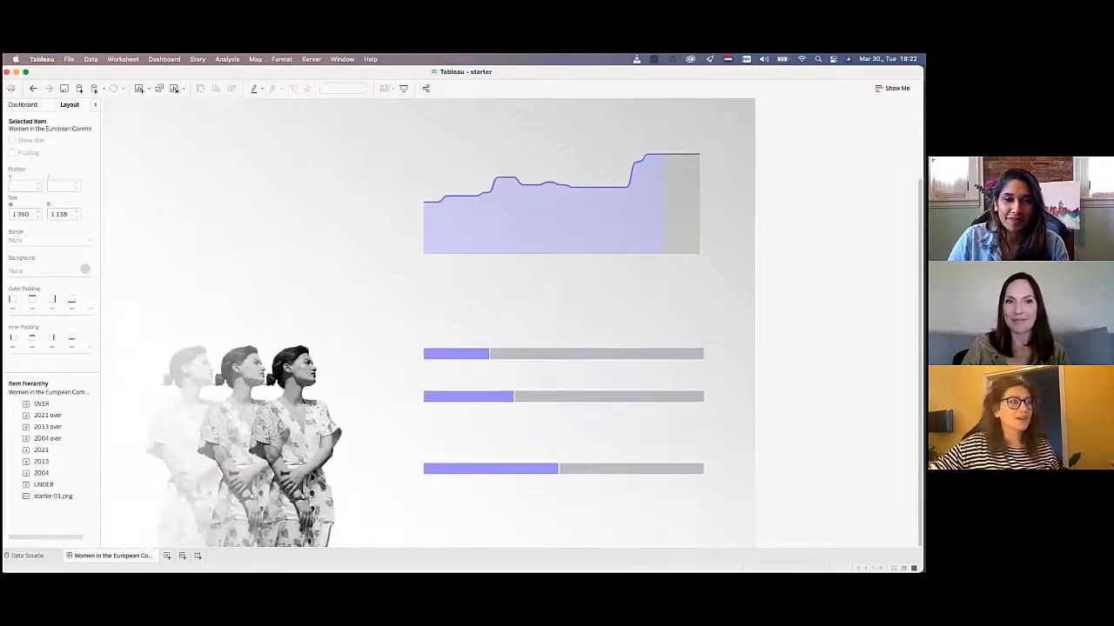
{"action": "scroll", "coordinate": [513, 323], "scroll_direction": "up", "scroll_amount": 3}
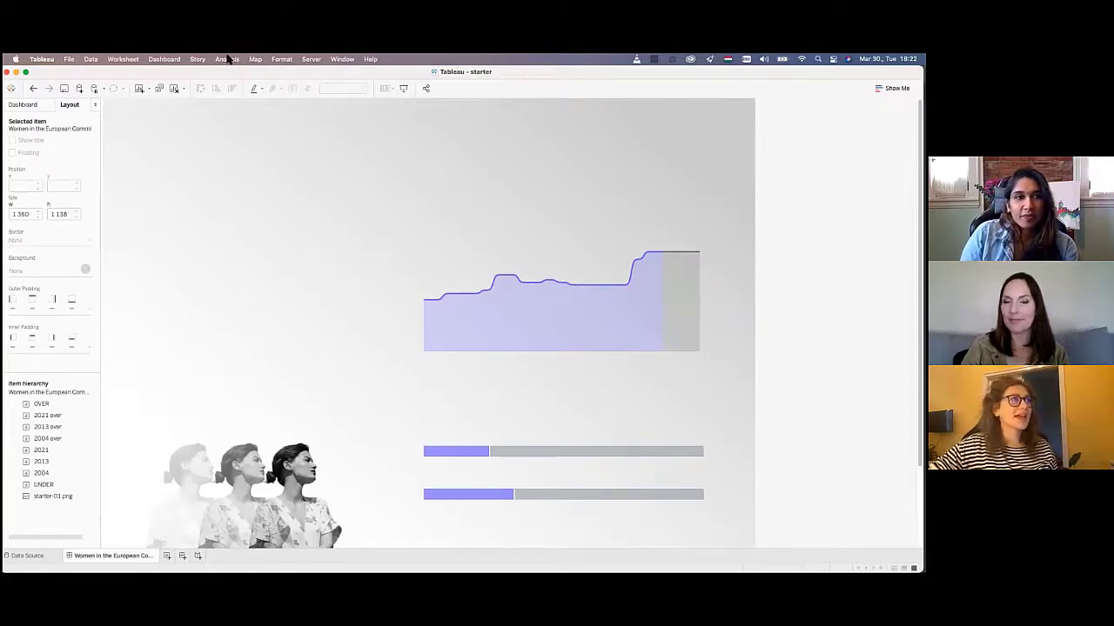
- Export the dashboard as a PNG image to the Her_Data folder, keeping the suggested file name
{"action": "left_click", "coordinate": [167, 59]}
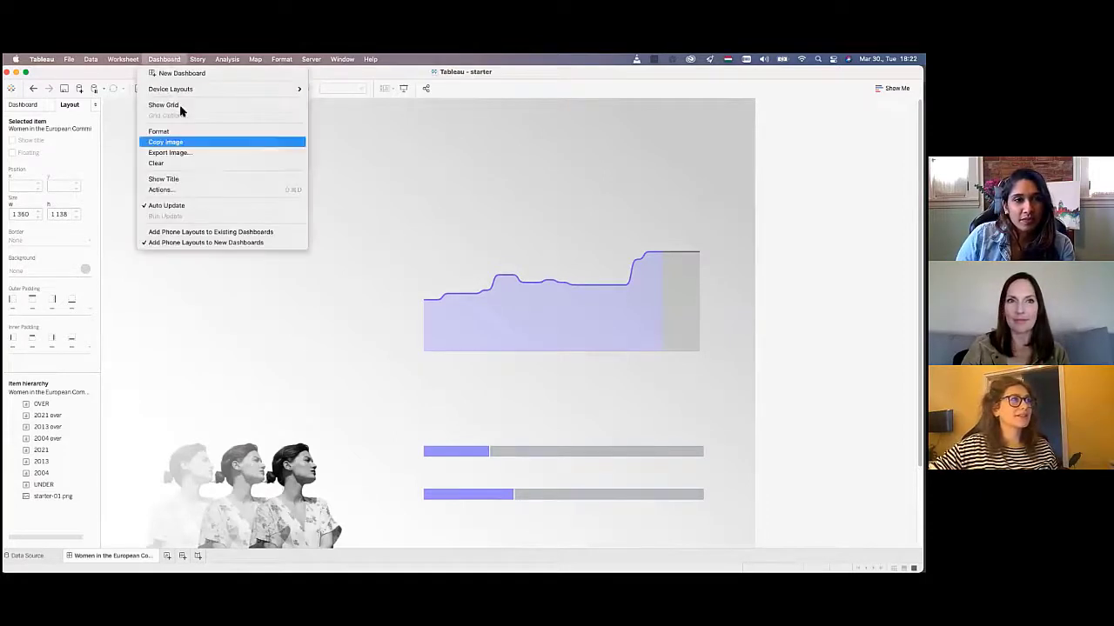
{"action": "left_click", "coordinate": [170, 155]}
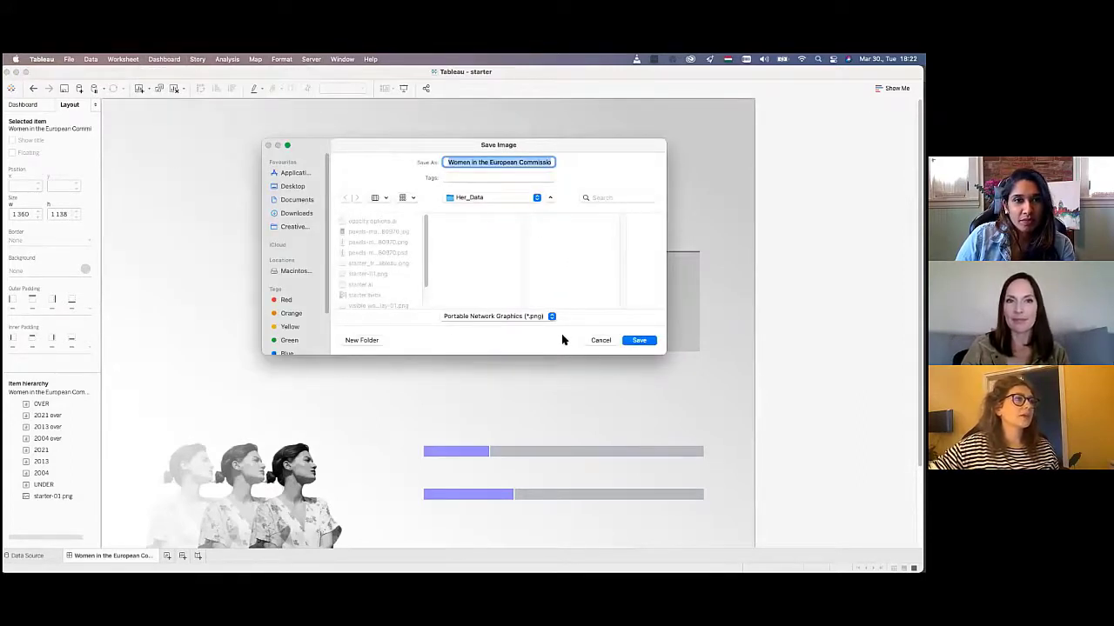
{"action": "left_click", "coordinate": [645, 341]}
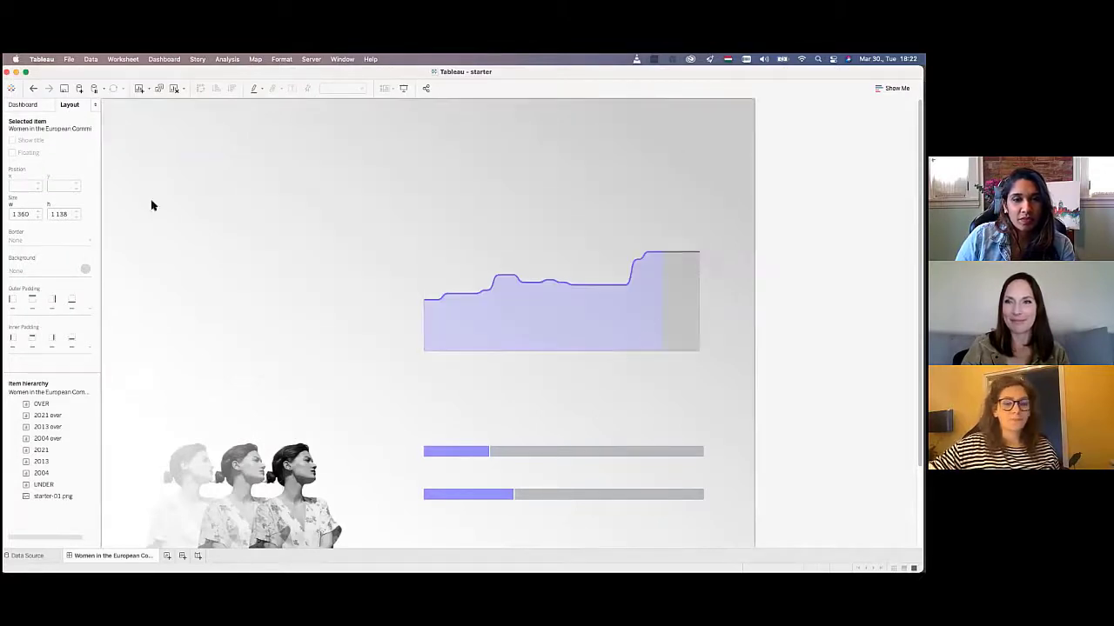
- Switch to Illustrator, add a layer named Tableau in starter.ai, and lock and hide the 1st image layer
{"action": "key", "text": "super+Tab"}
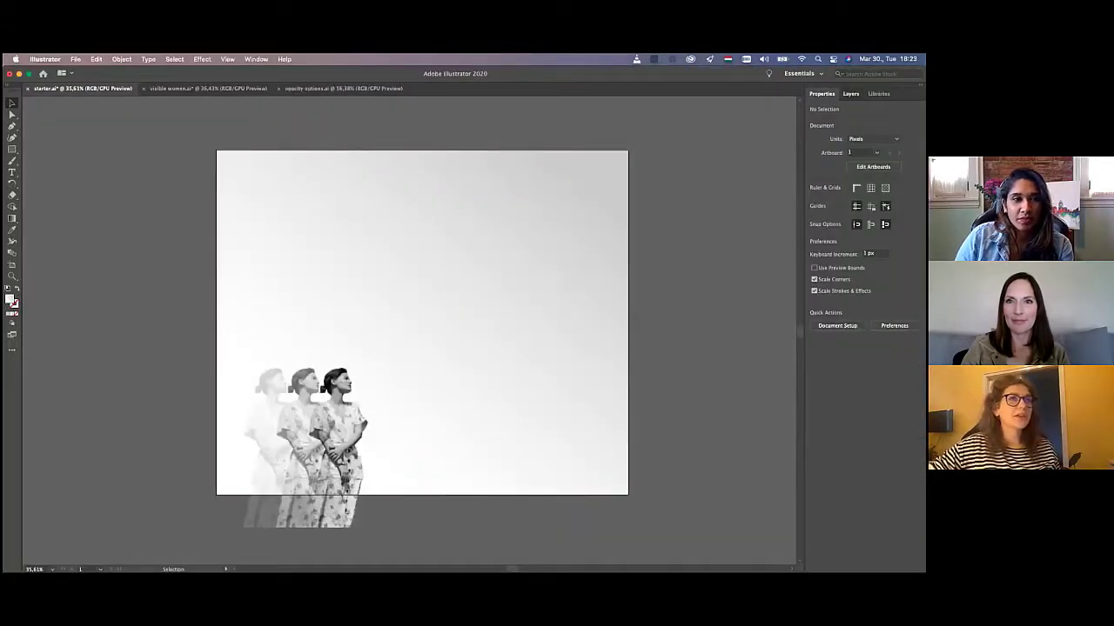
{"action": "left_click", "coordinate": [850, 94]}
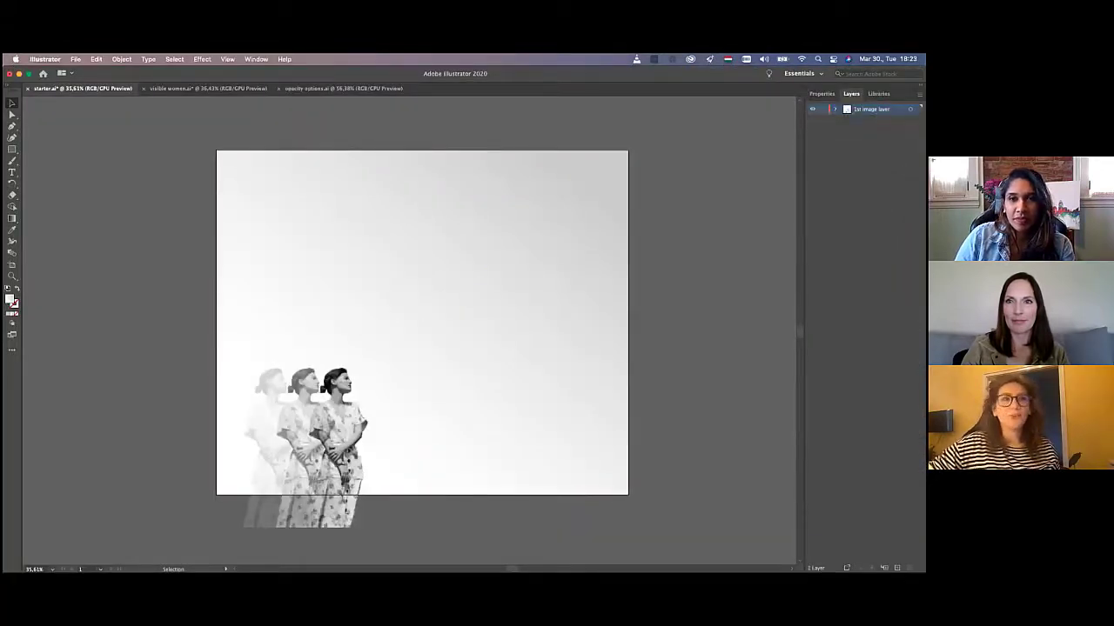
{"action": "left_click", "coordinate": [920, 93]}
{"action": "left_click", "coordinate": [843, 96]}
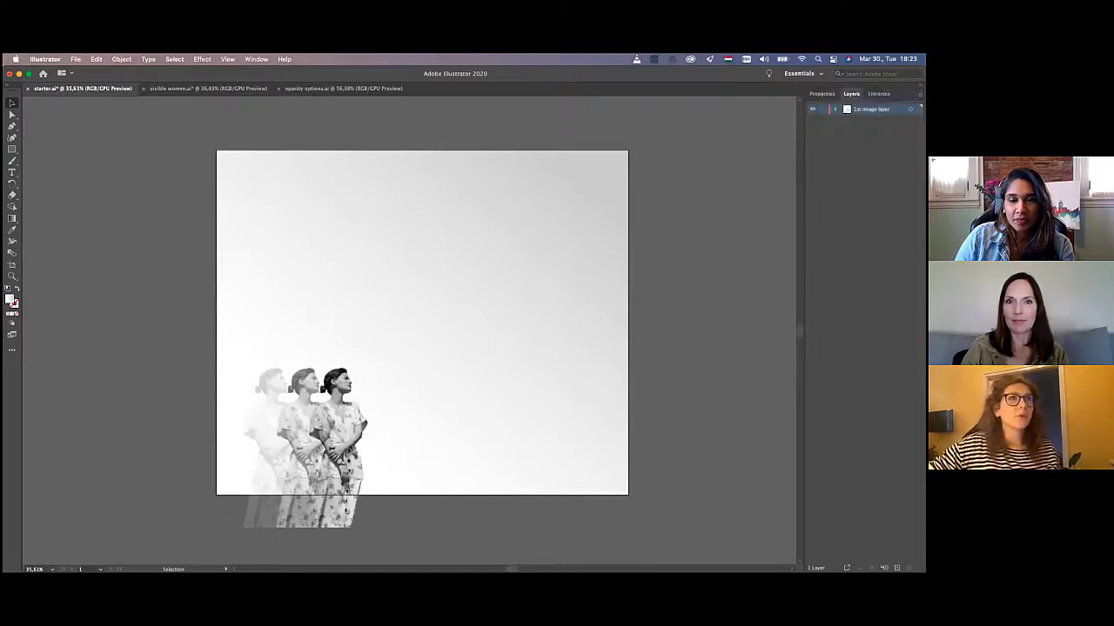
{"action": "type", "text": "Tableau"}
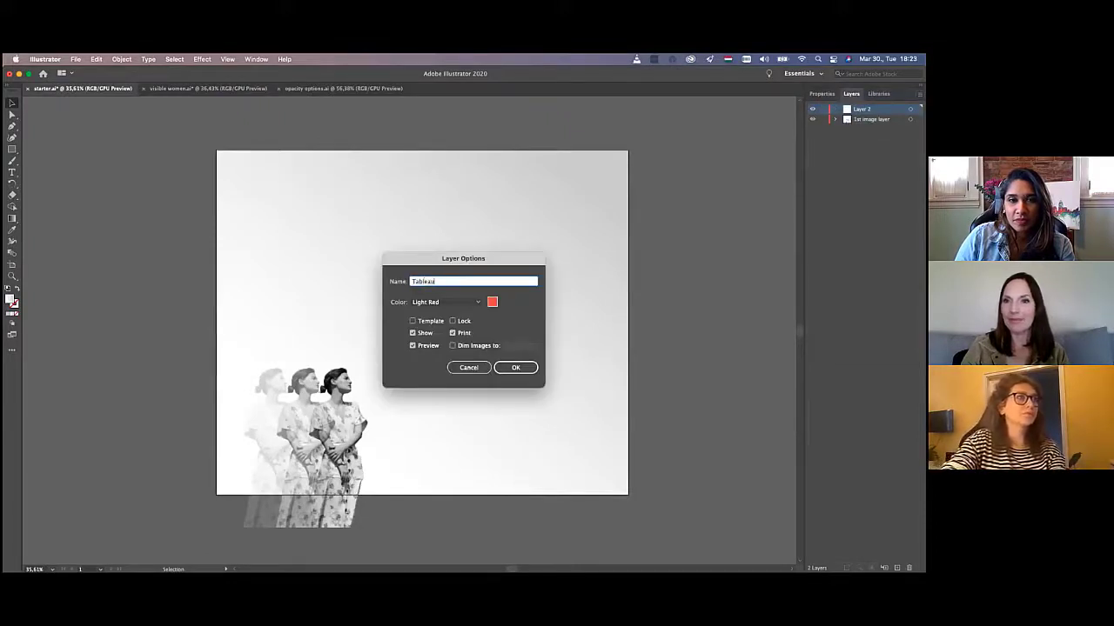
{"action": "key", "text": "Return"}
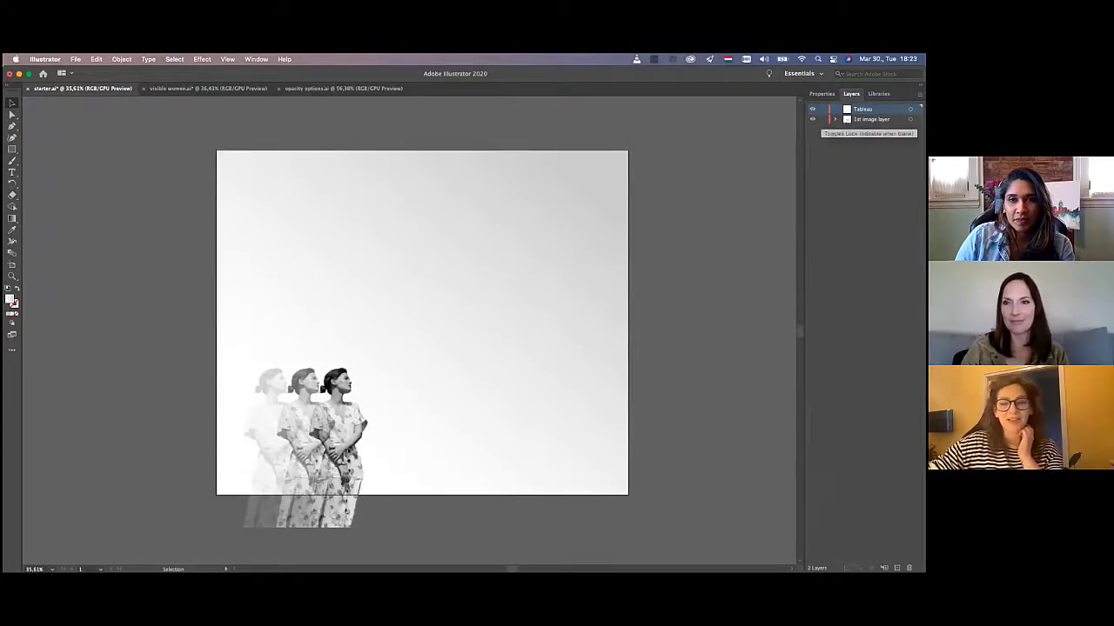
{"action": "left_click", "coordinate": [822, 119]}
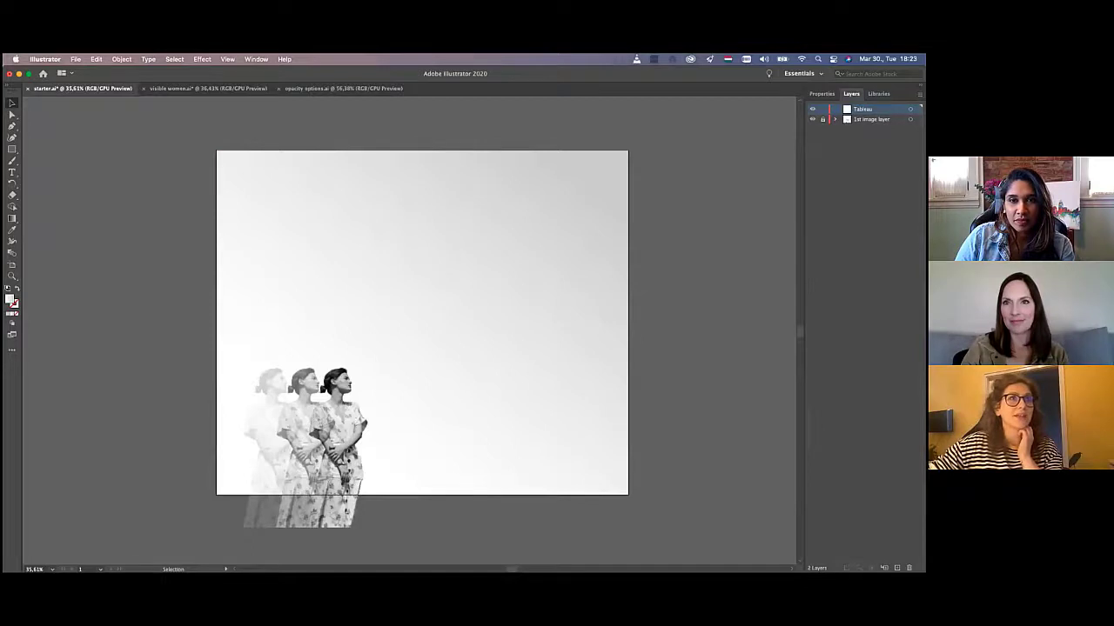
{"action": "left_click", "coordinate": [812, 119]}
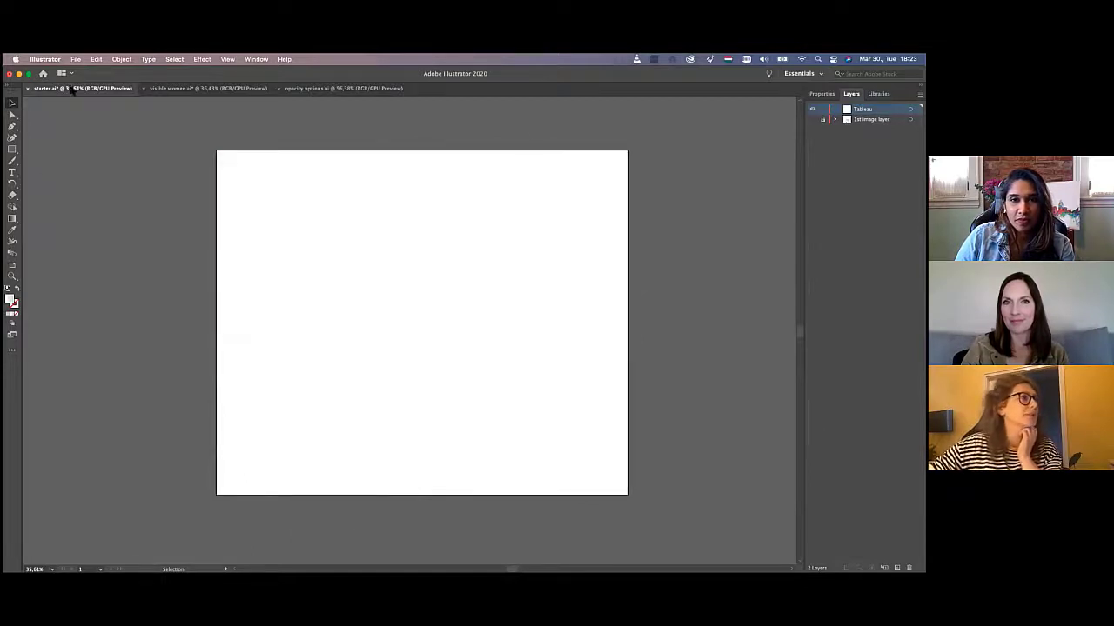
- Place the exported dashboard image on the Tableau layer, sized to cover the artboard, and lock that layer
{"action": "left_click", "coordinate": [77, 59]}
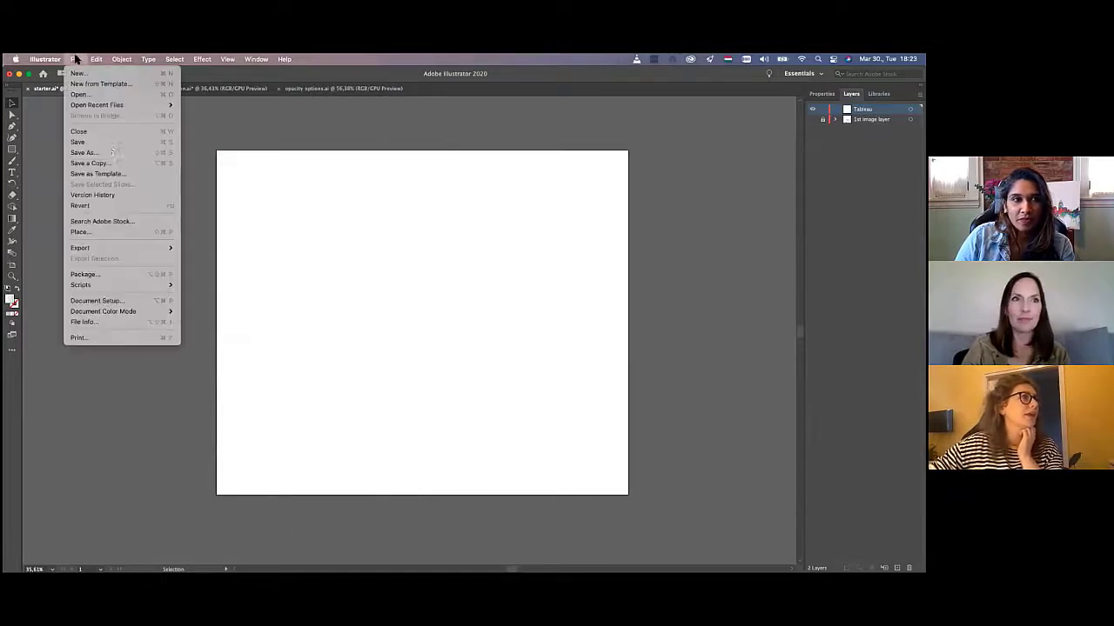
{"action": "left_click", "coordinate": [114, 232]}
{"action": "double_click", "coordinate": [375, 201]}
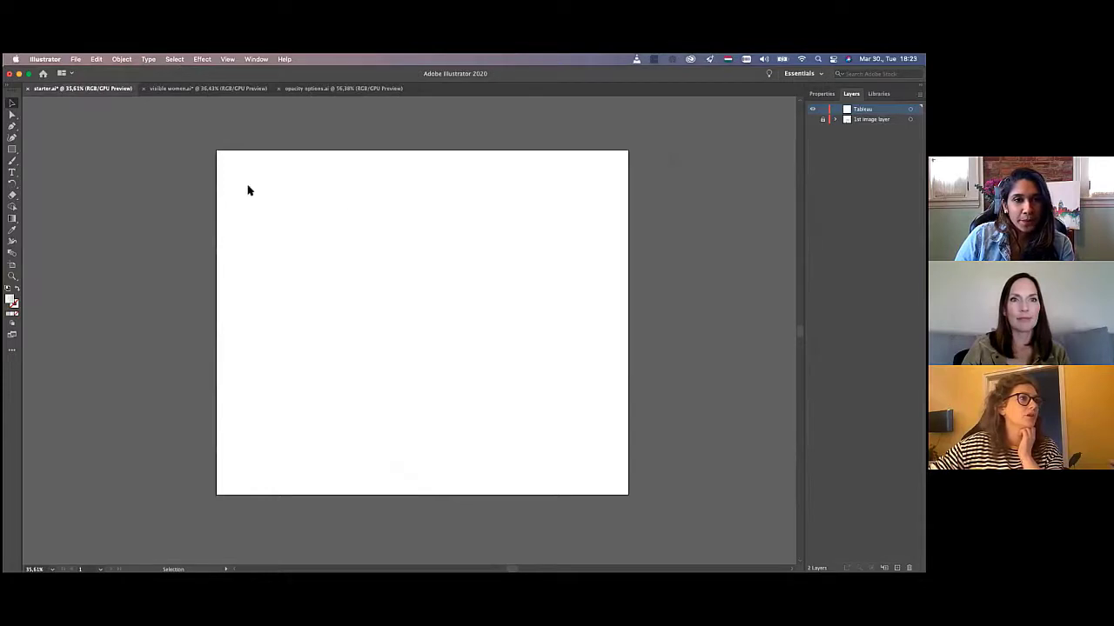
{"action": "left_click_drag", "start_coordinate": [219, 154], "coordinate": [626, 525]}
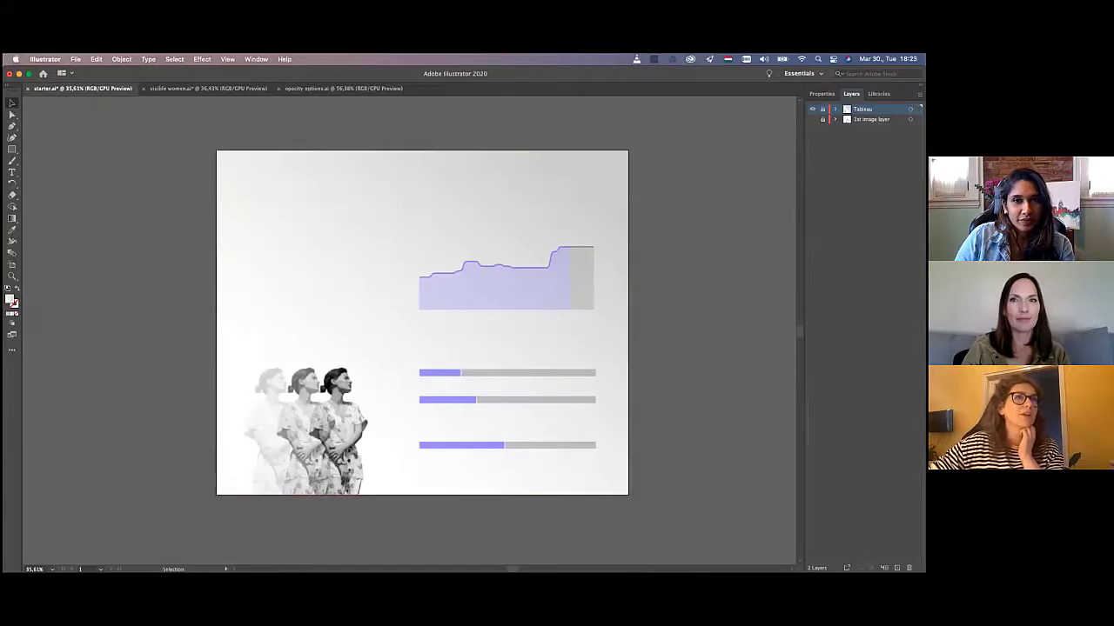
- Add a new layer named Text above the Tableau layer
{"action": "left_click", "coordinate": [920, 94]}
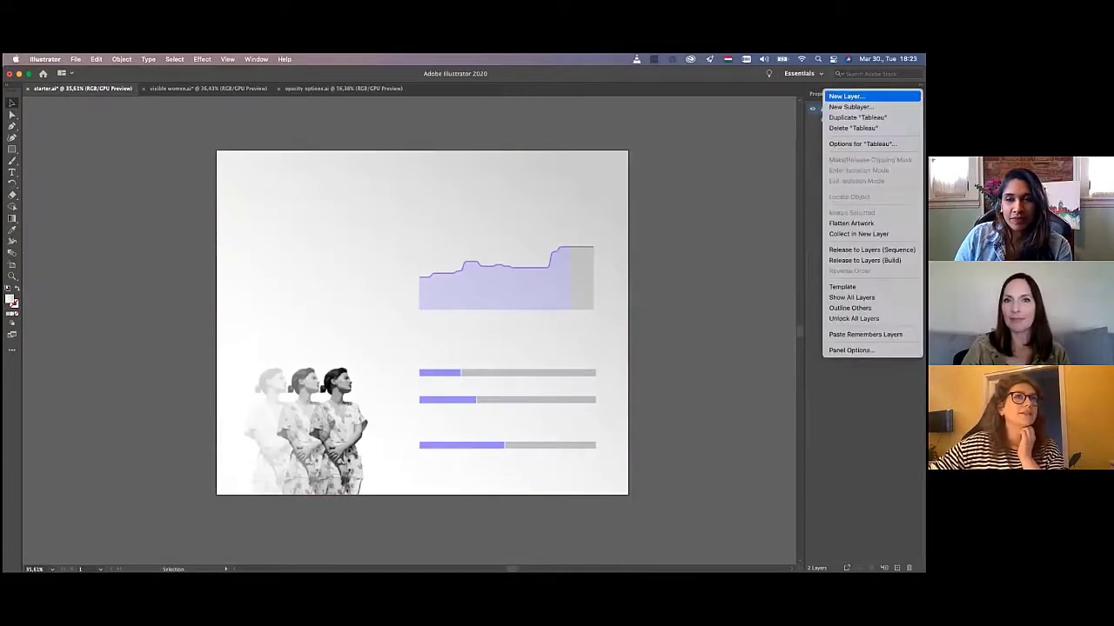
{"action": "left_click", "coordinate": [846, 95]}
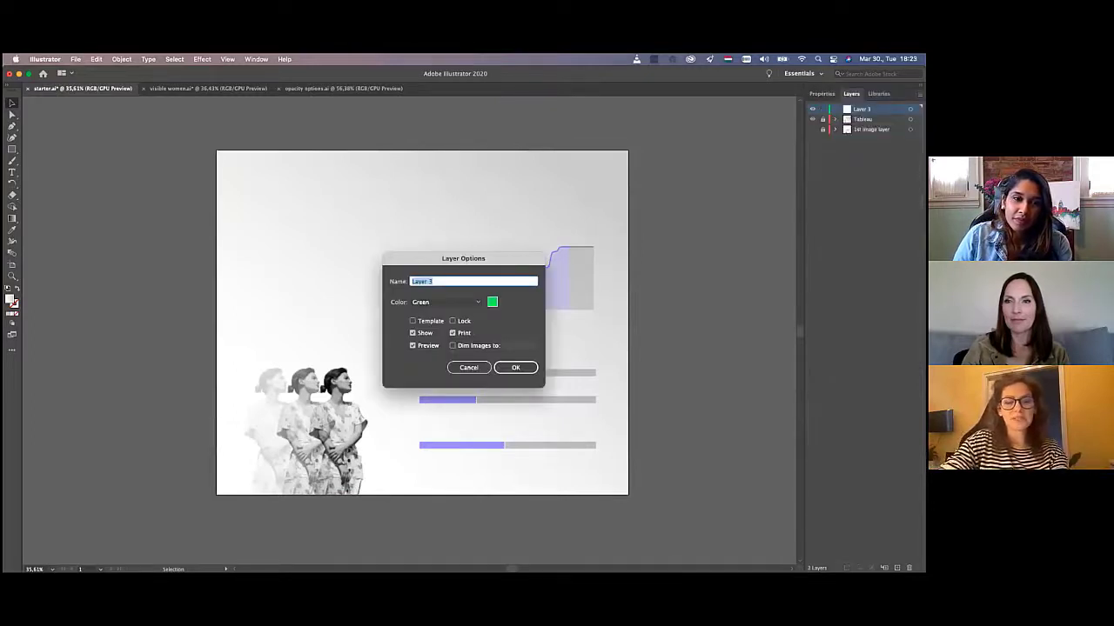
{"action": "type", "text": "Text"}
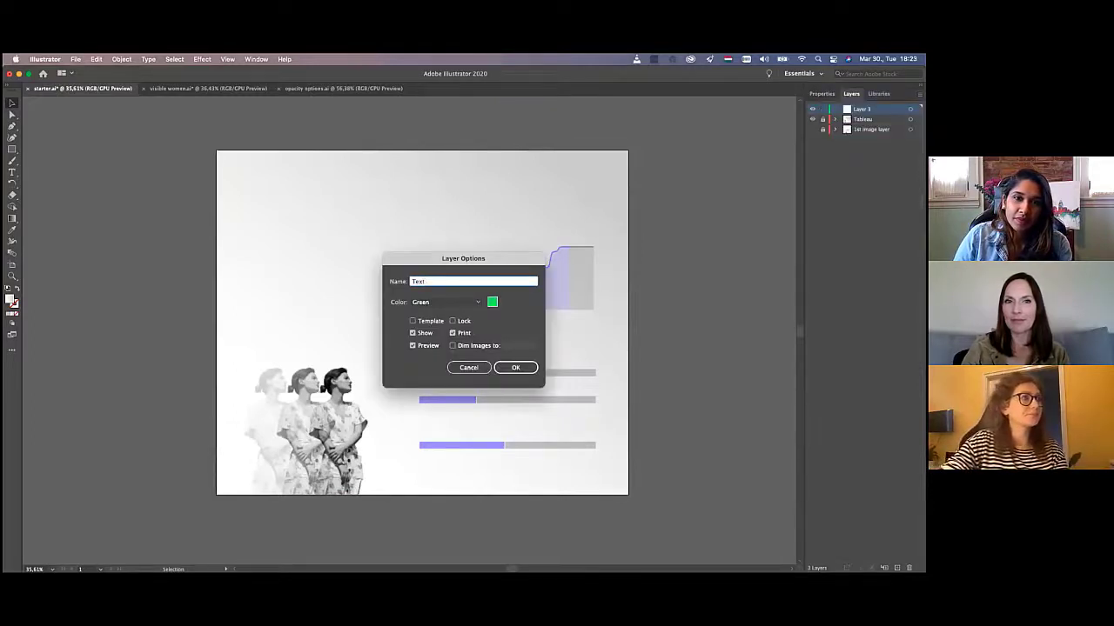
{"action": "key", "text": "Return"}
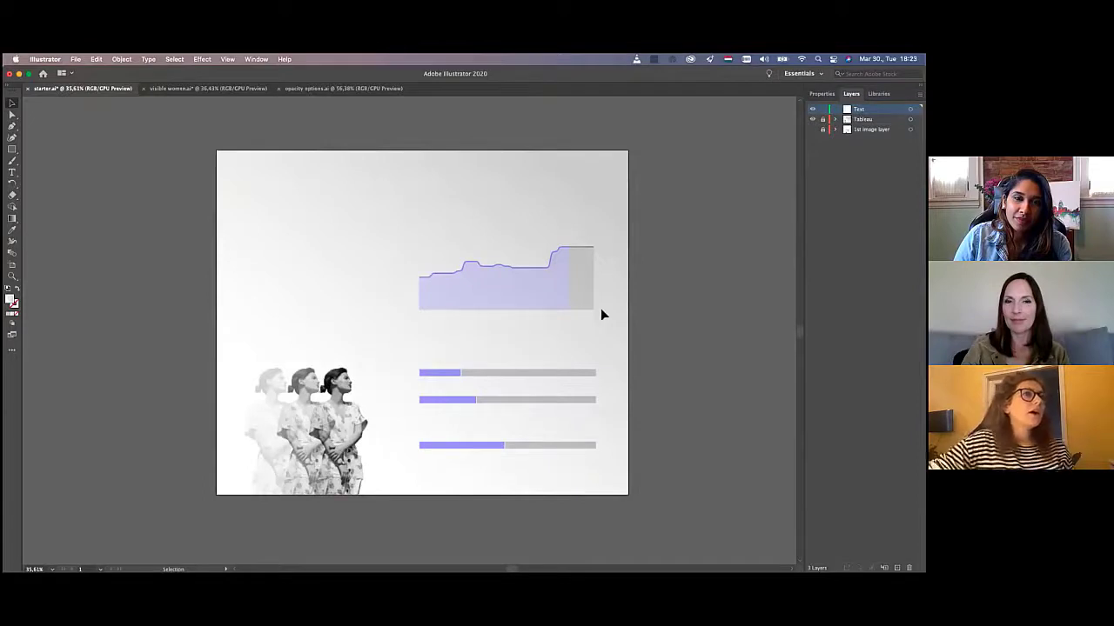
- Copy the title and two intro paragraphs from visible women.ai onto the Text layer of starter.ai, placing them above the women's image
{"action": "scroll", "coordinate": [602, 315], "scroll_direction": "left", "scroll_amount": 5}
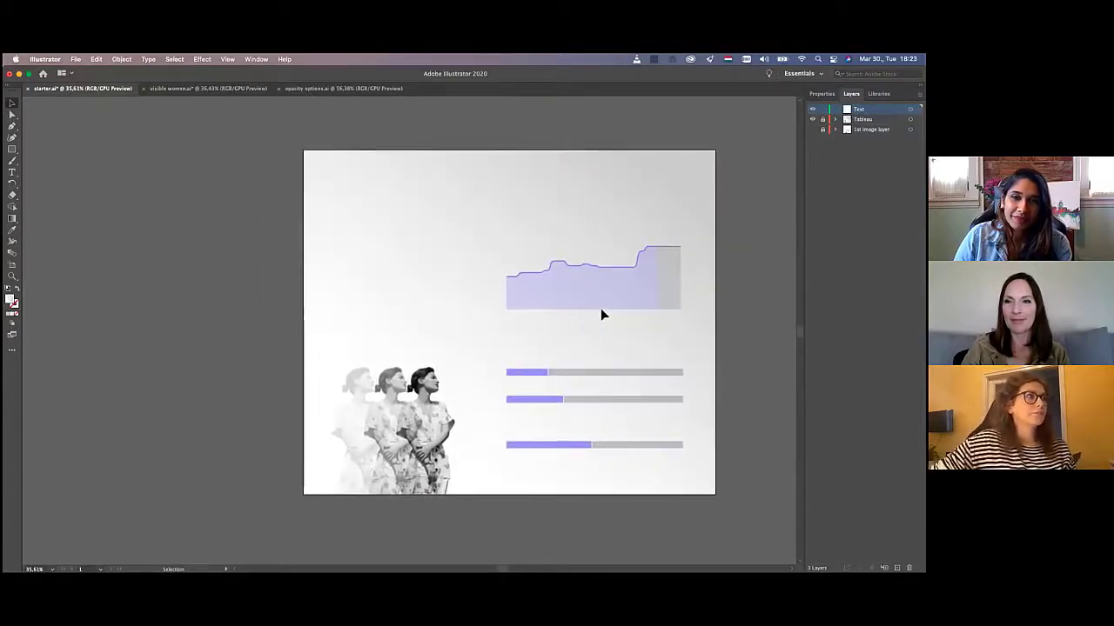
{"action": "left_click", "coordinate": [205, 89]}
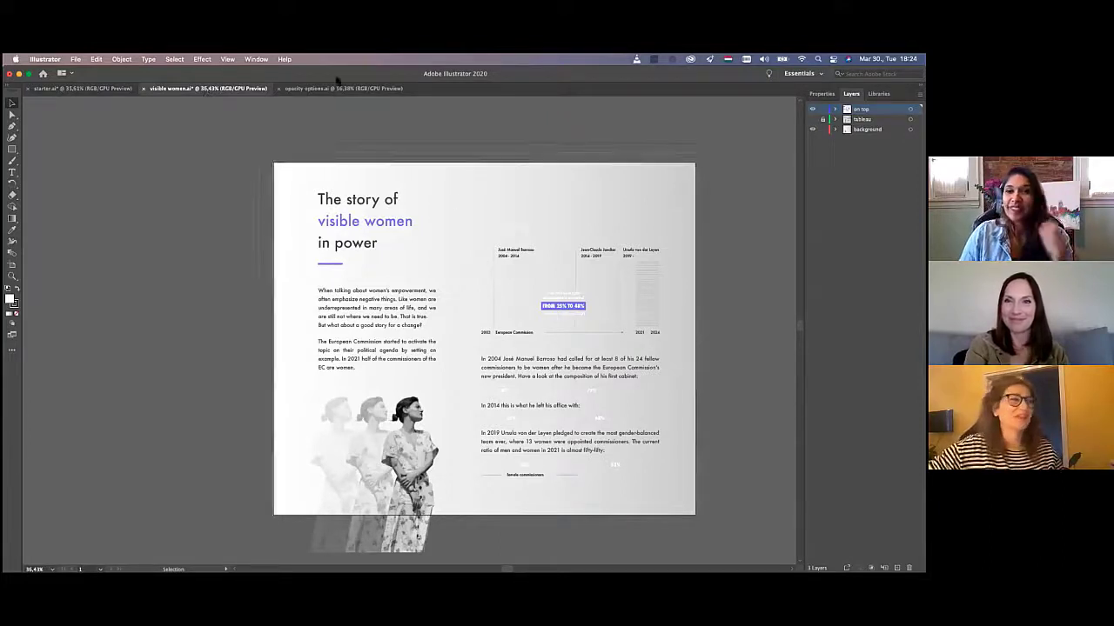
{"action": "left_click", "coordinate": [403, 368]}
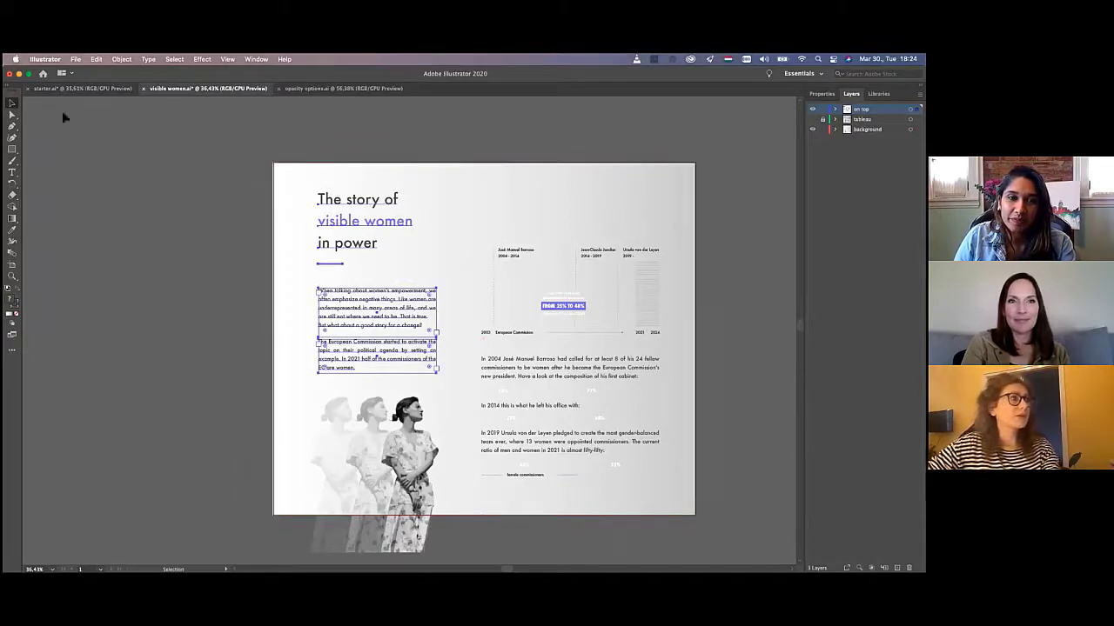
{"action": "left_click", "coordinate": [84, 88]}
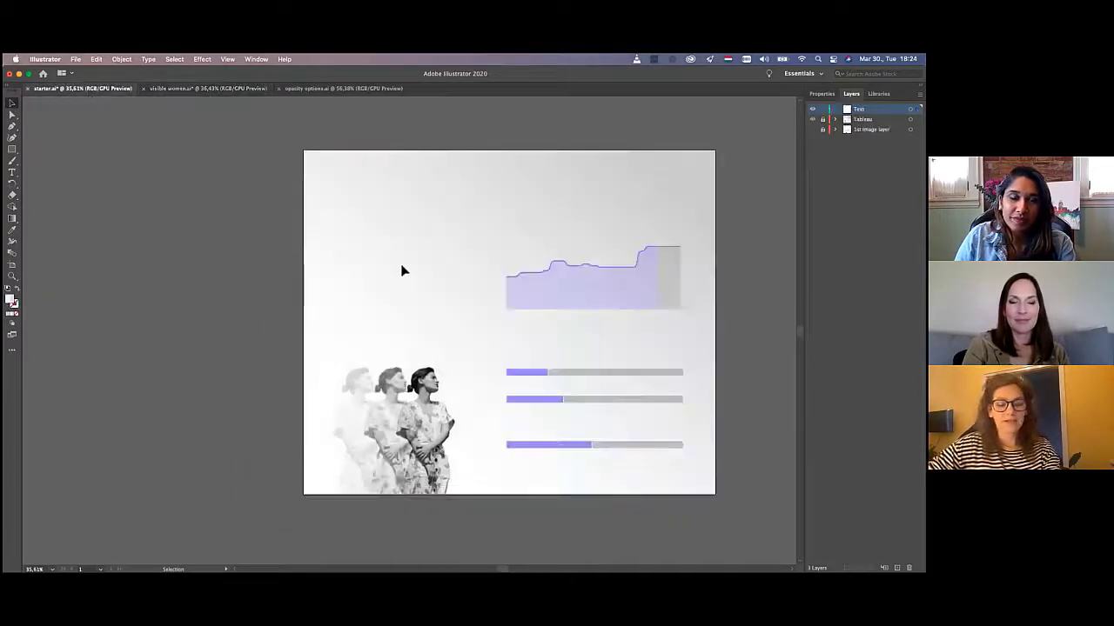
{"action": "key", "text": "super+v"}
{"action": "left_click_drag", "start_coordinate": [409, 249], "coordinate": [397, 184]}
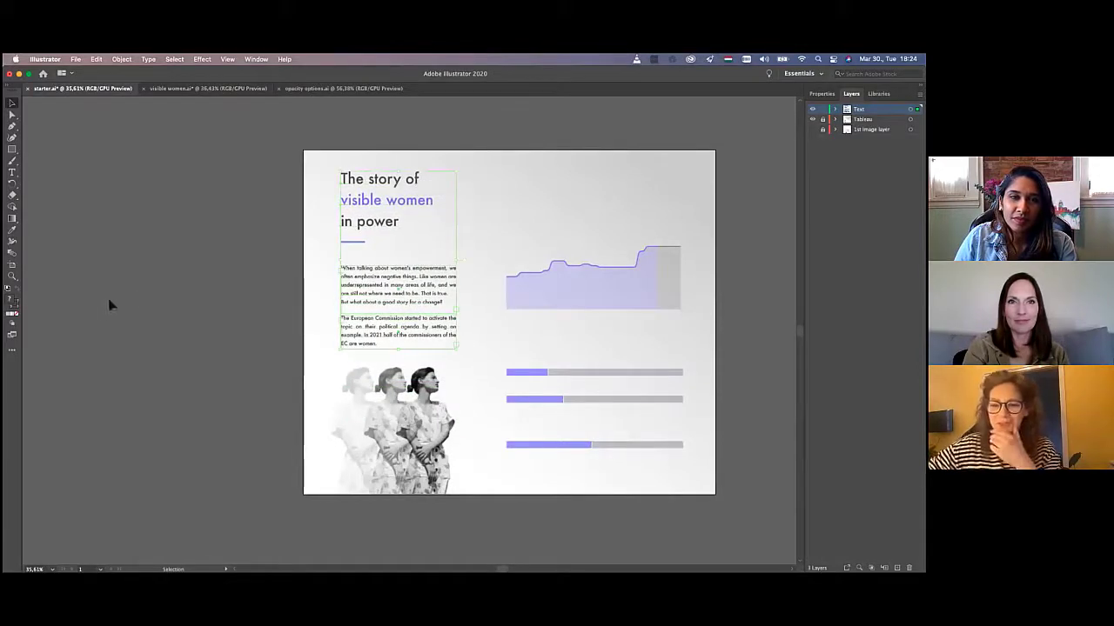
- Inspect the character and paragraph settings of the first intro paragraph
{"action": "left_click", "coordinate": [225, 326]}
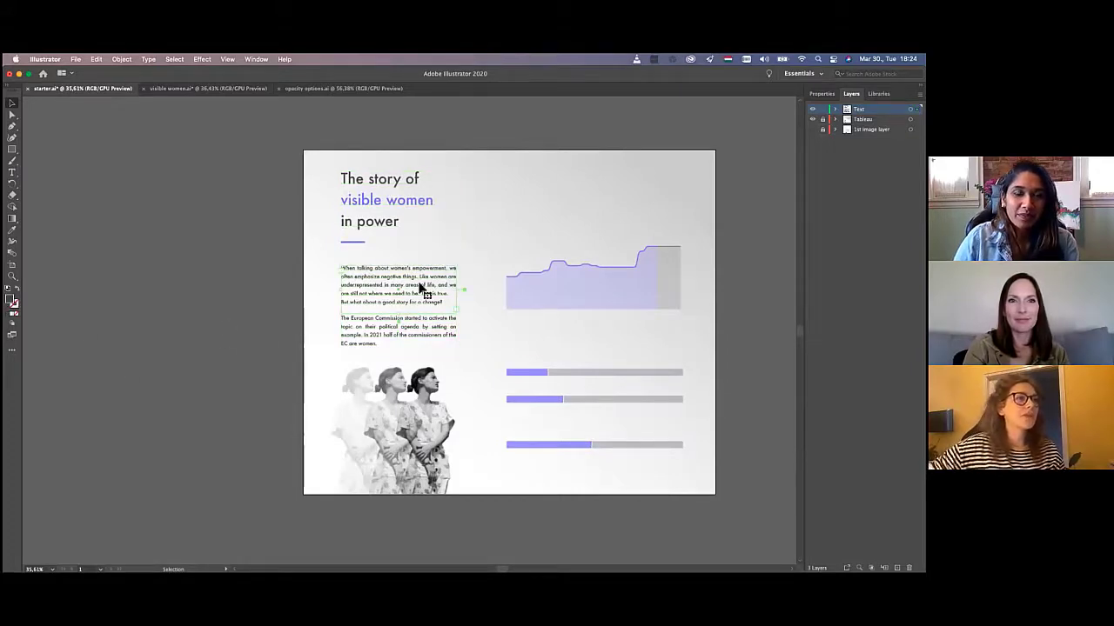
{"action": "scroll", "coordinate": [421, 288], "scroll_direction": "up", "scroll_amount": 5}
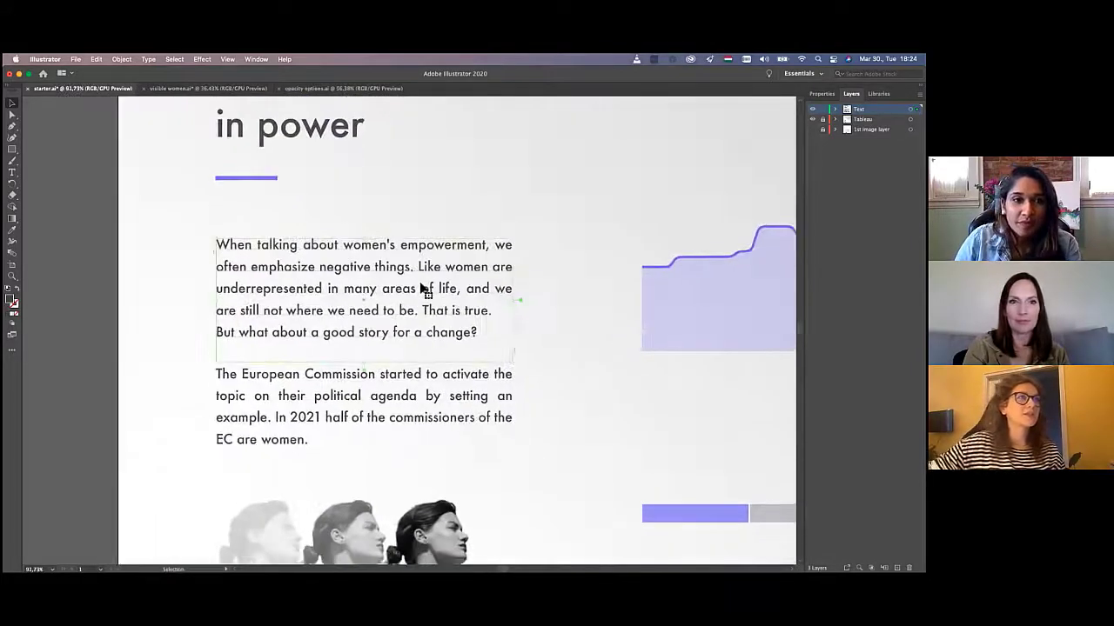
{"action": "left_click", "coordinate": [821, 94]}
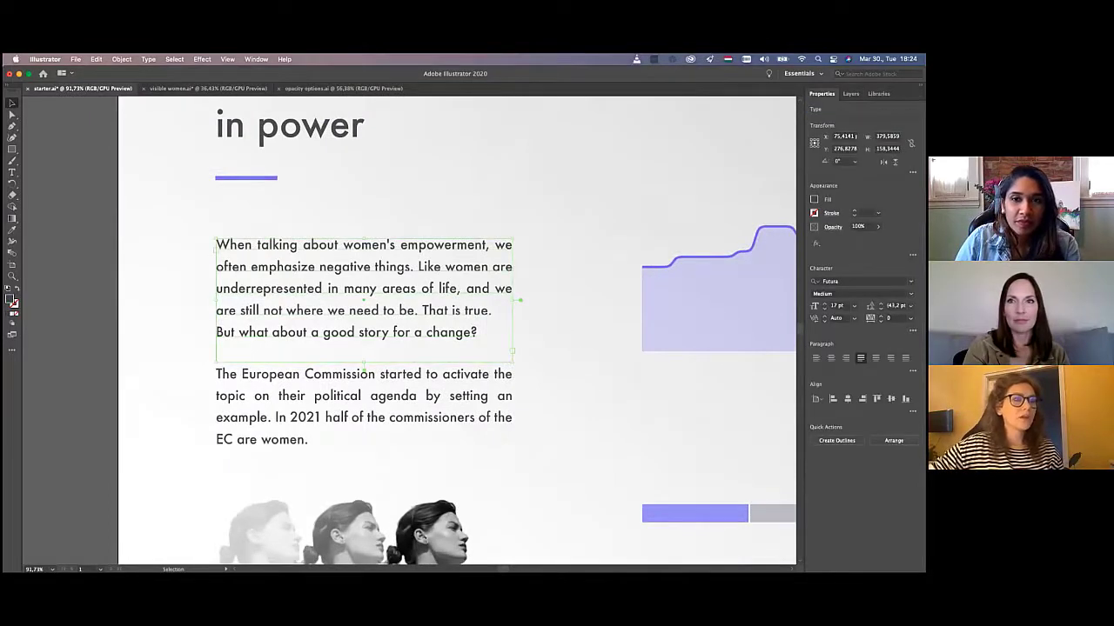
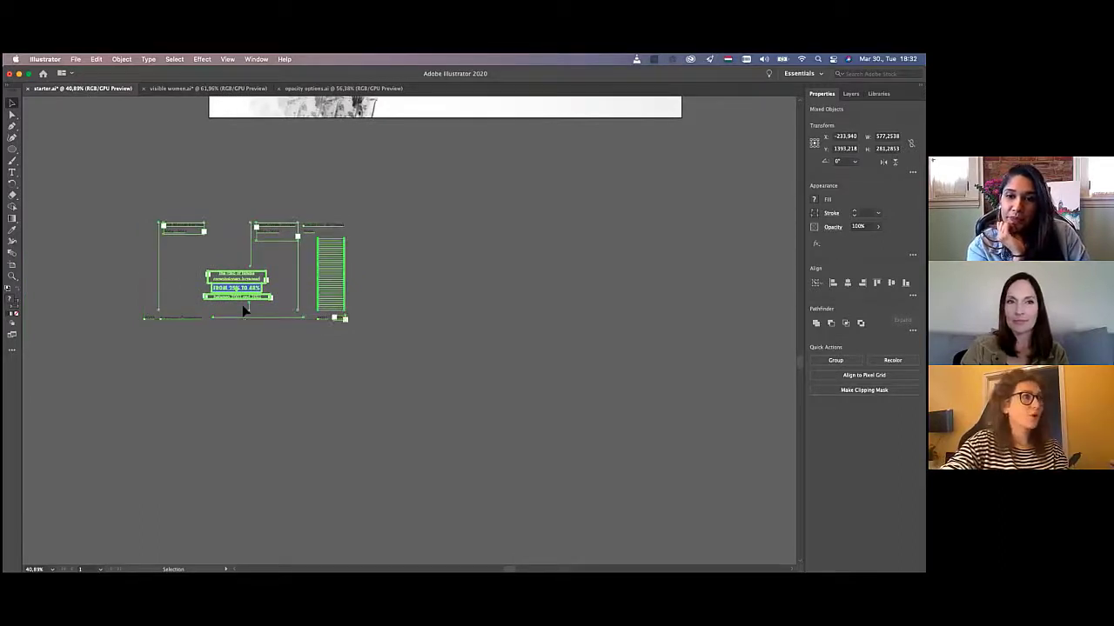
- Group the timeline annotations below the artboard and place them over the area chart, with the striped block covering its grey end section
{"action": "key", "text": "super+g"}
{"action": "left_click_drag", "start_coordinate": [236, 287], "coordinate": [529, 223]}
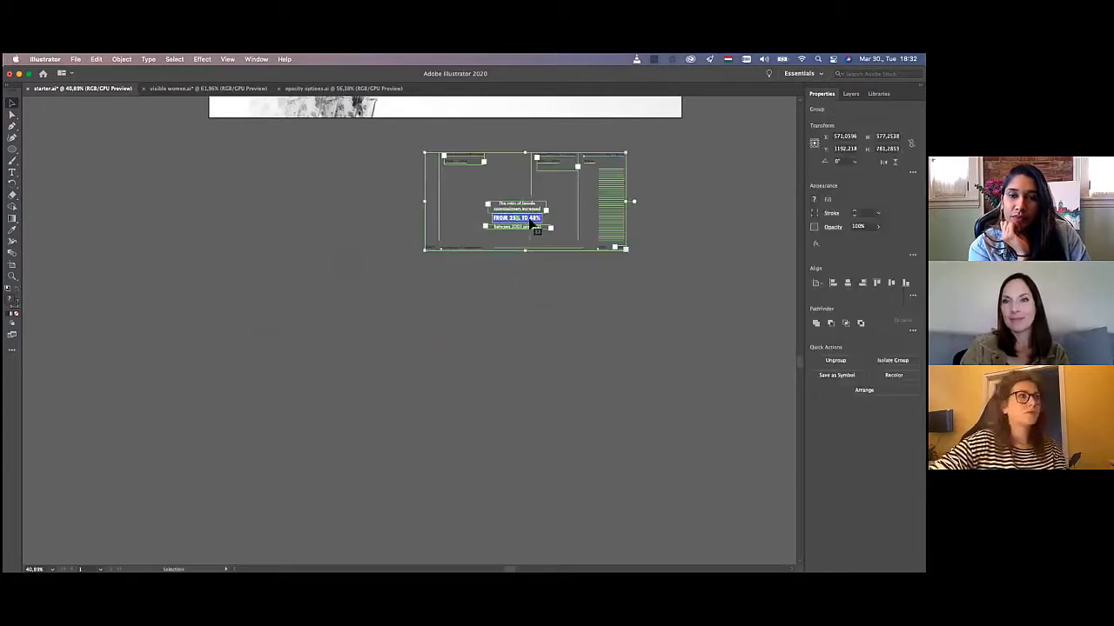
{"action": "scroll", "coordinate": [531, 225], "scroll_direction": "up", "scroll_amount": 10}
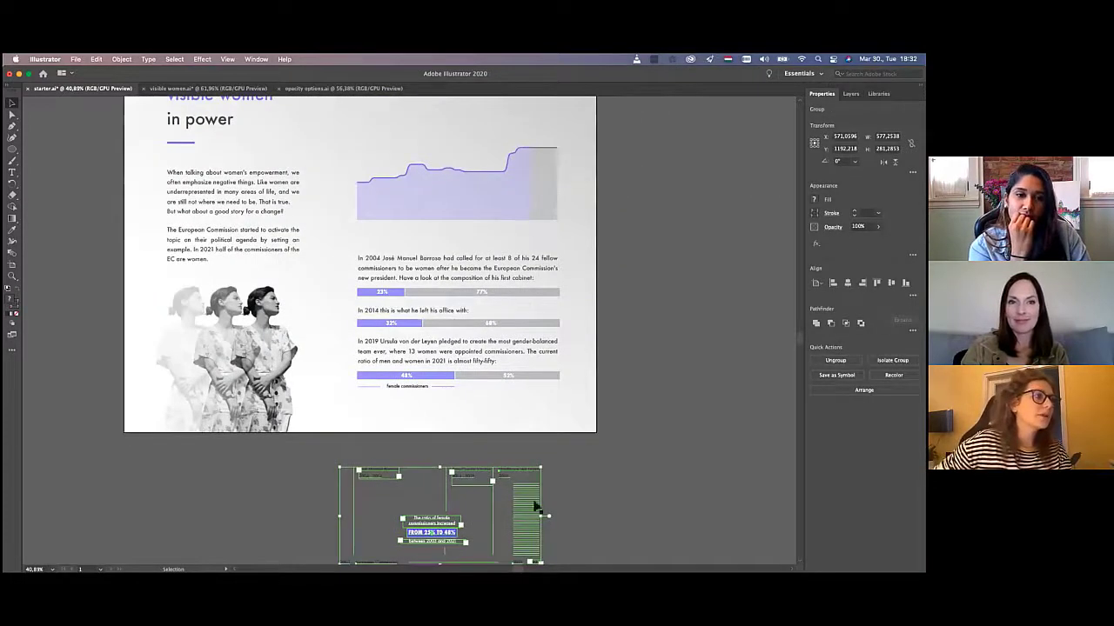
{"action": "left_click_drag", "start_coordinate": [536, 512], "coordinate": [551, 182]}
{"action": "scroll", "coordinate": [557, 174], "scroll_direction": "up", "scroll_amount": 5}
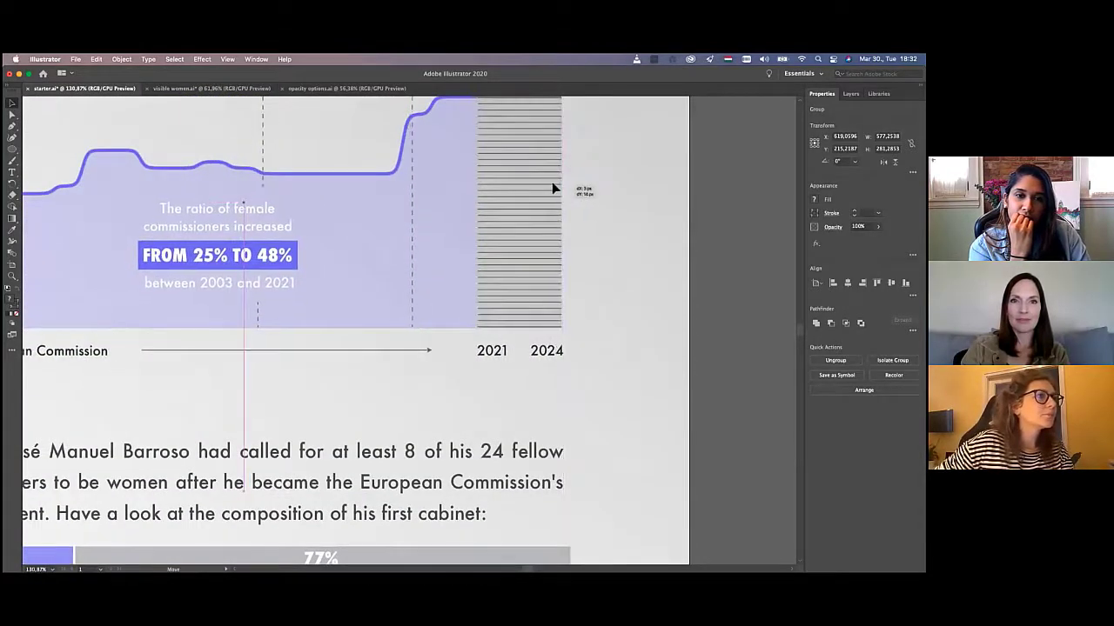
{"action": "left_click", "coordinate": [629, 210]}
{"action": "scroll", "coordinate": [629, 210], "scroll_direction": "down", "scroll_amount": 1}
{"action": "scroll", "coordinate": [629, 209], "scroll_direction": "down", "scroll_amount": 5}
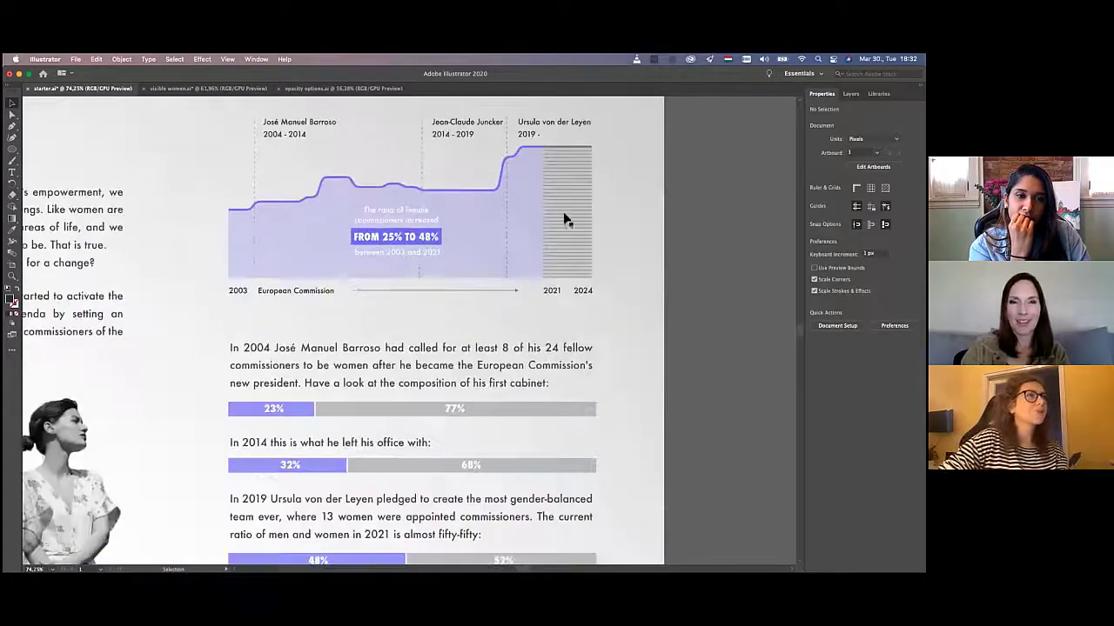
- Ungroup the timeline annotations on the area chart and clear the selection
{"action": "left_click", "coordinate": [564, 219]}
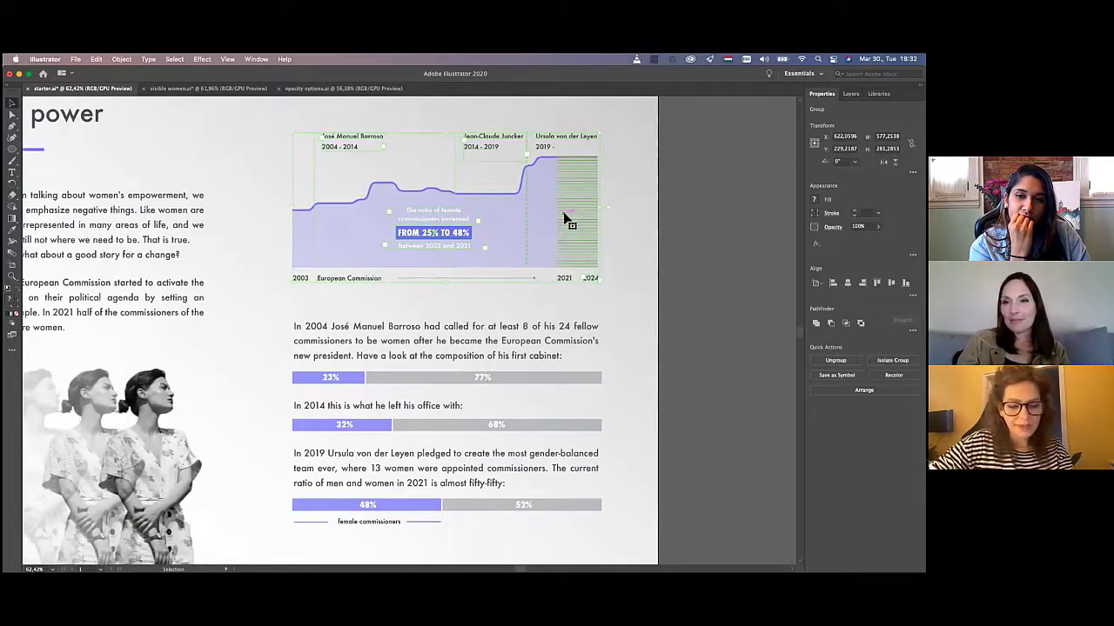
{"action": "key", "text": "super+shift+g"}
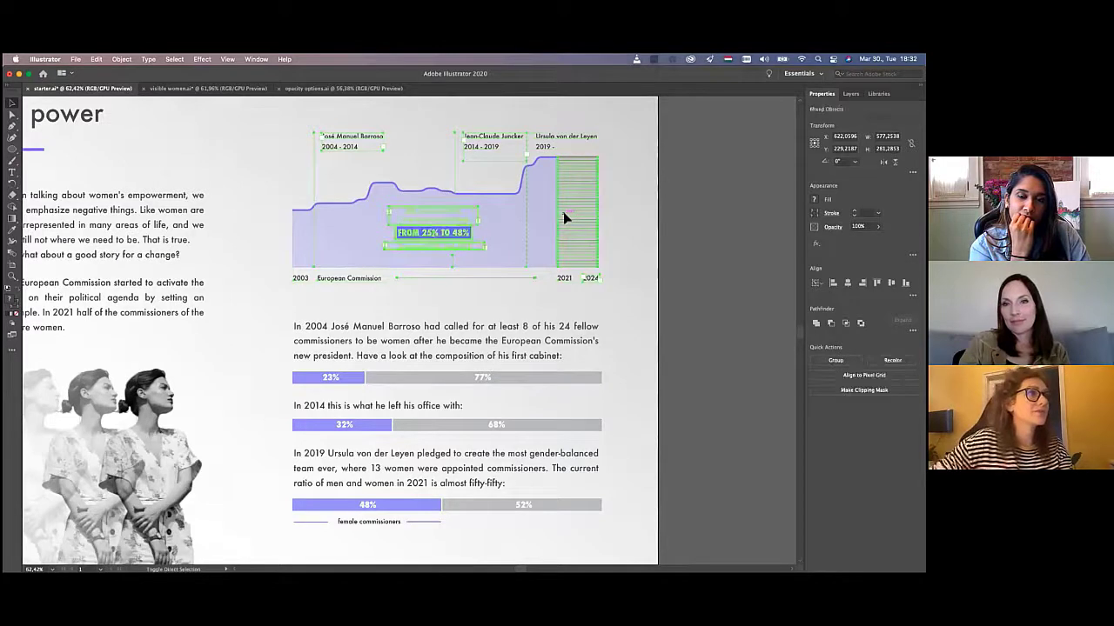
{"action": "left_click", "coordinate": [639, 222]}
- Try moving the striped block away from the area chart's end and undo the move
{"action": "left_click_drag", "start_coordinate": [572, 219], "coordinate": [354, 285]}
{"action": "key", "text": "super+z"}
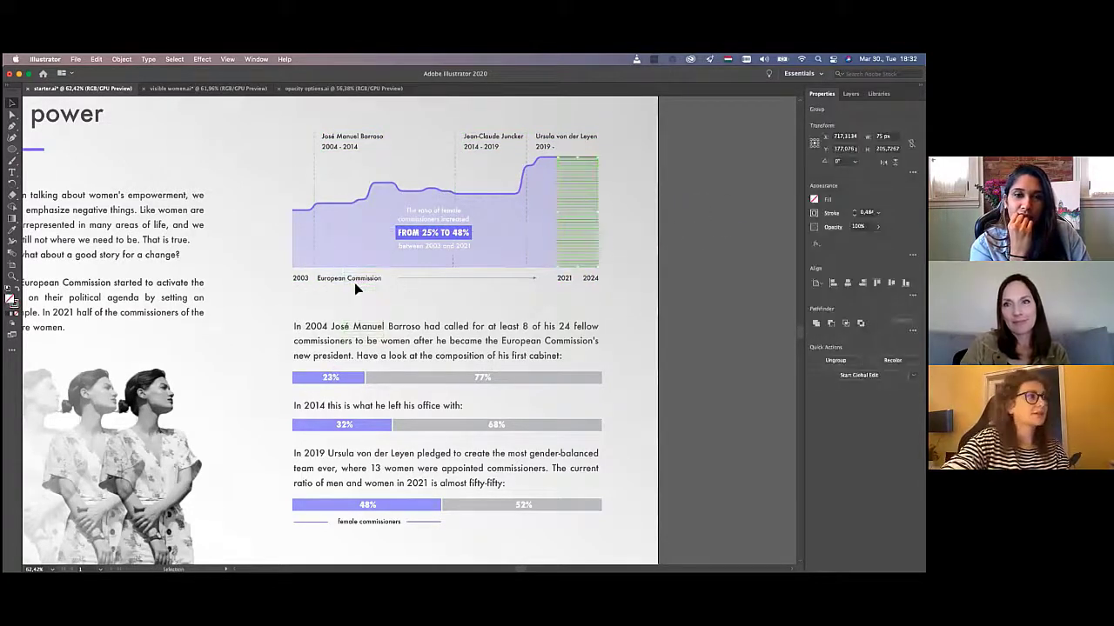
{"action": "left_click", "coordinate": [678, 260]}
{"action": "scroll", "coordinate": [678, 261], "scroll_direction": "down", "scroll_amount": 1}
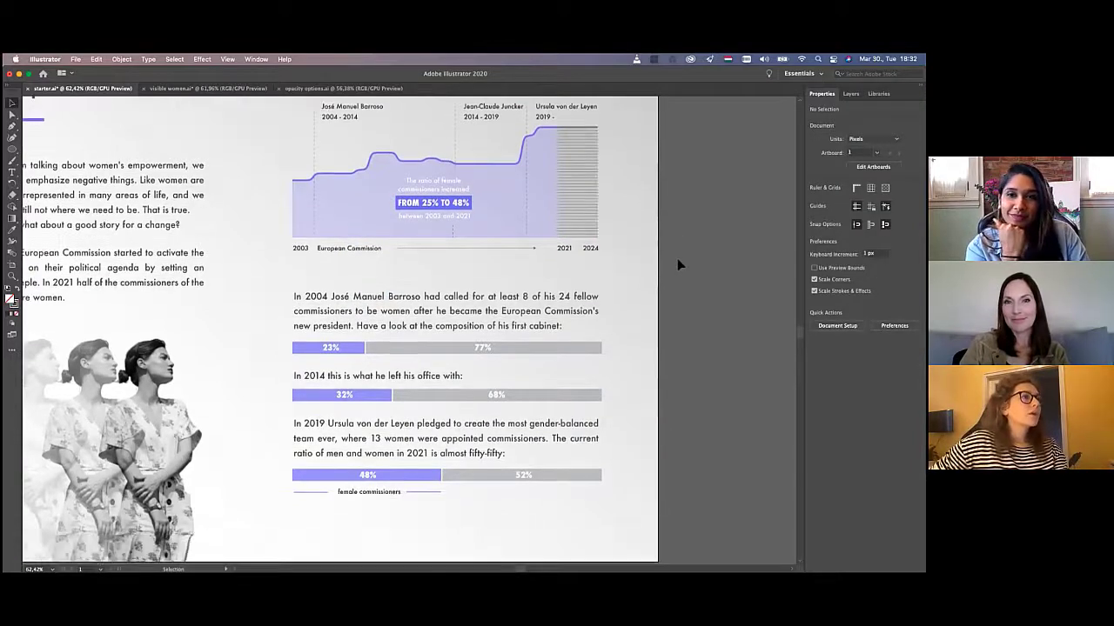
{"action": "scroll", "coordinate": [677, 258], "scroll_direction": "up", "scroll_amount": 3}
{"action": "scroll", "coordinate": [685, 250], "scroll_direction": "down", "scroll_amount": 5}
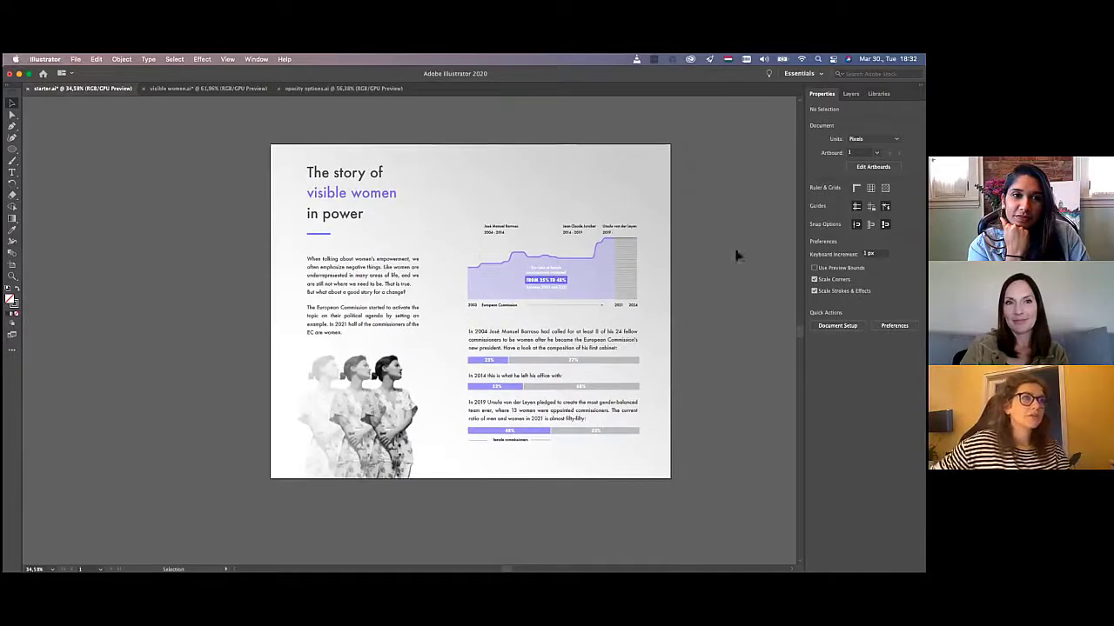
- Hide the Text and Tableau layers and show only the 1st image layer
{"action": "left_click", "coordinate": [851, 94]}
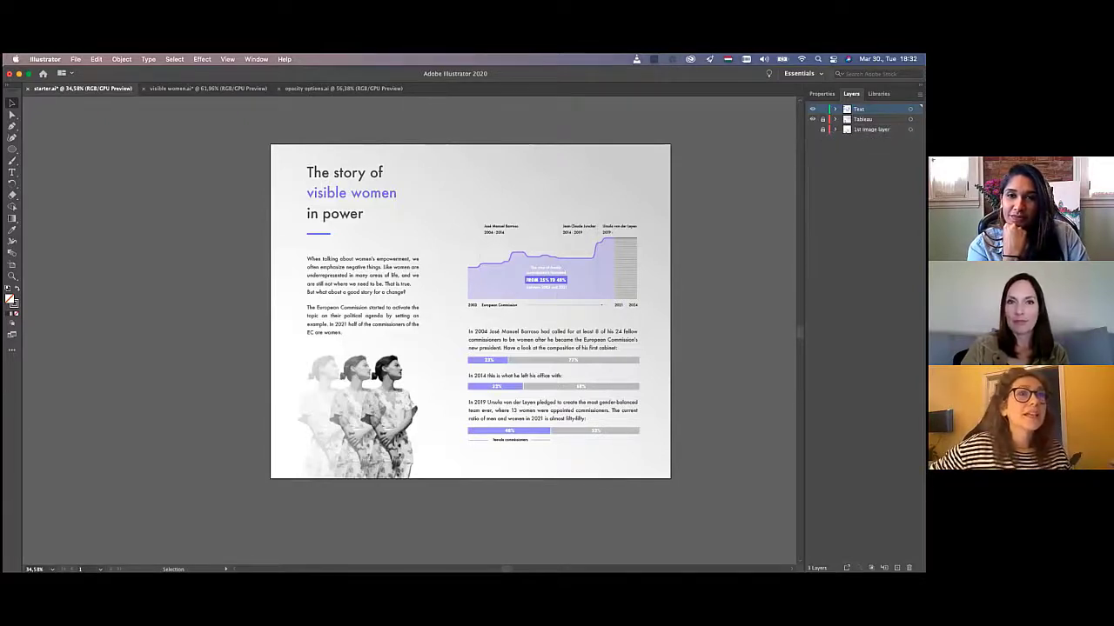
{"action": "left_click_drag", "start_coordinate": [812, 120], "coordinate": [813, 130]}
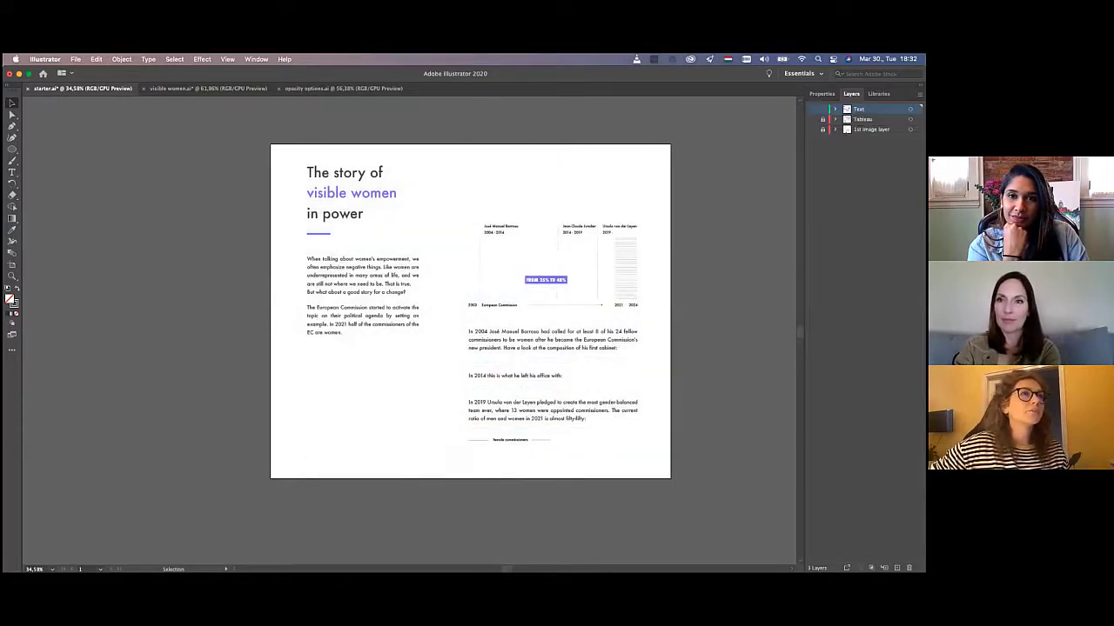
{"action": "left_click", "coordinate": [813, 109]}
{"action": "key", "text": "super+y"}
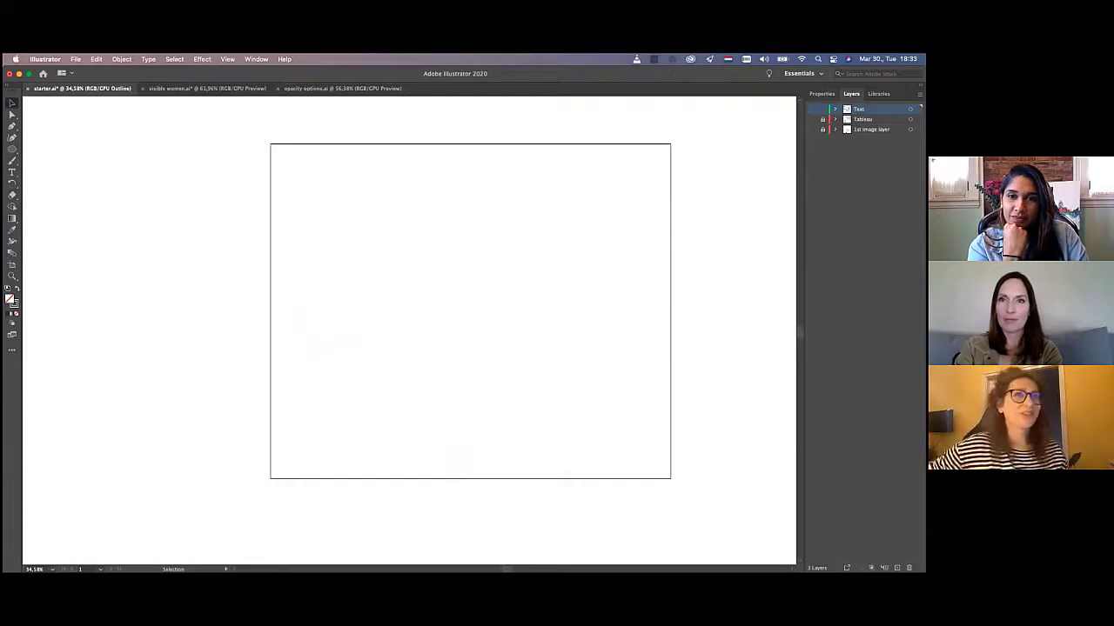
{"action": "key", "text": "super+y"}
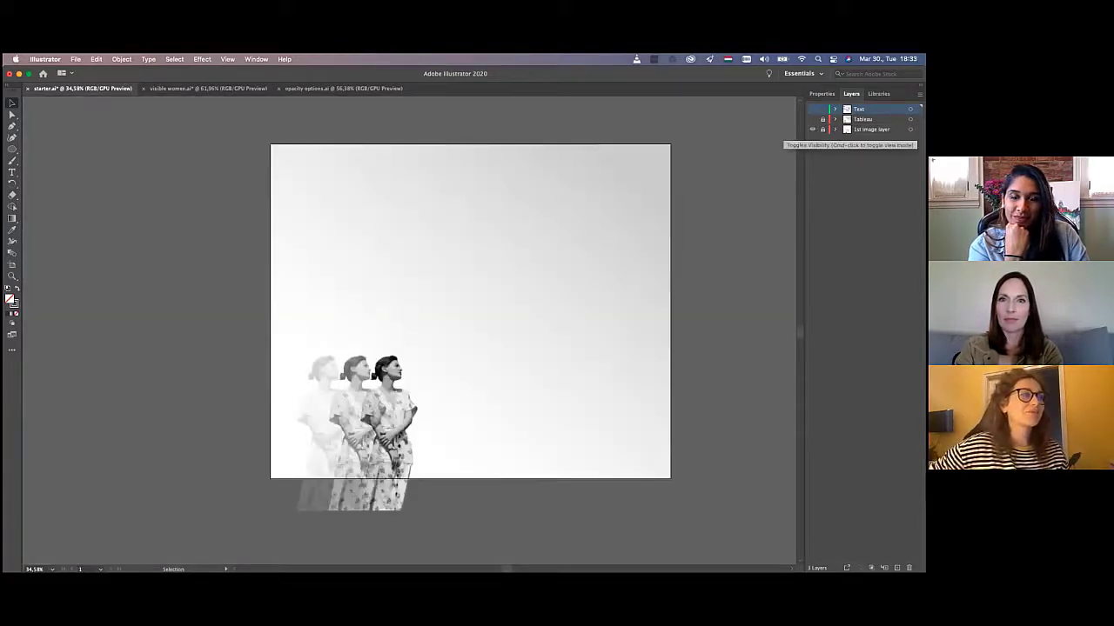
- Export the background image as under.png to the Her_Data folder, using artboards, at High (300 ppi) with a transparent background
{"action": "left_click", "coordinate": [76, 59]}
{"action": "mouse_move", "coordinate": [116, 250]}
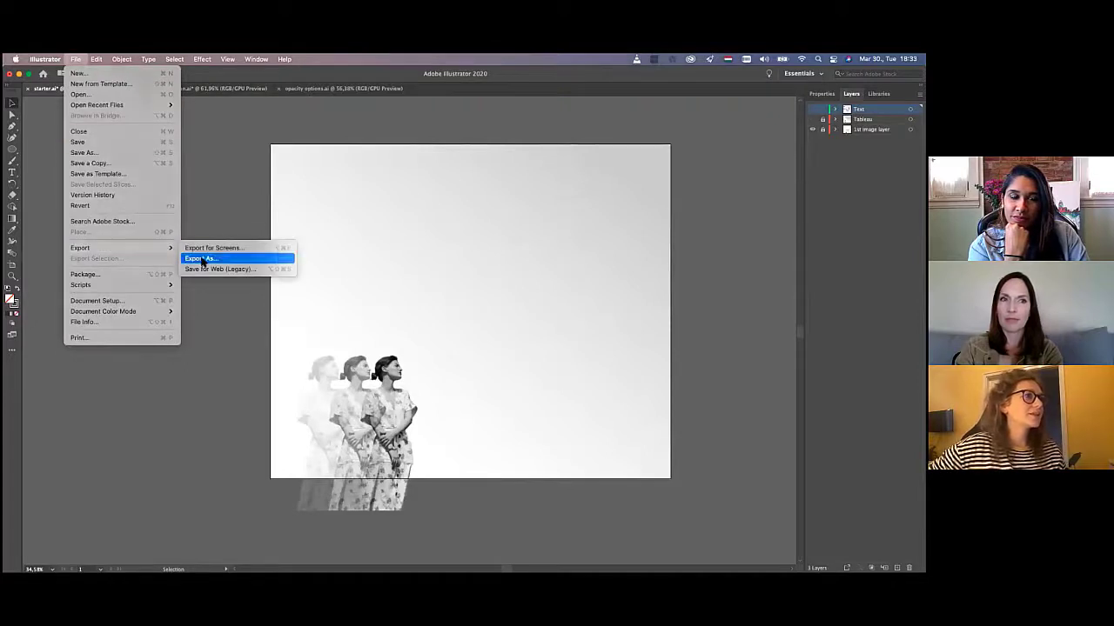
{"action": "left_click", "coordinate": [202, 258]}
{"action": "left_click", "coordinate": [459, 164]}
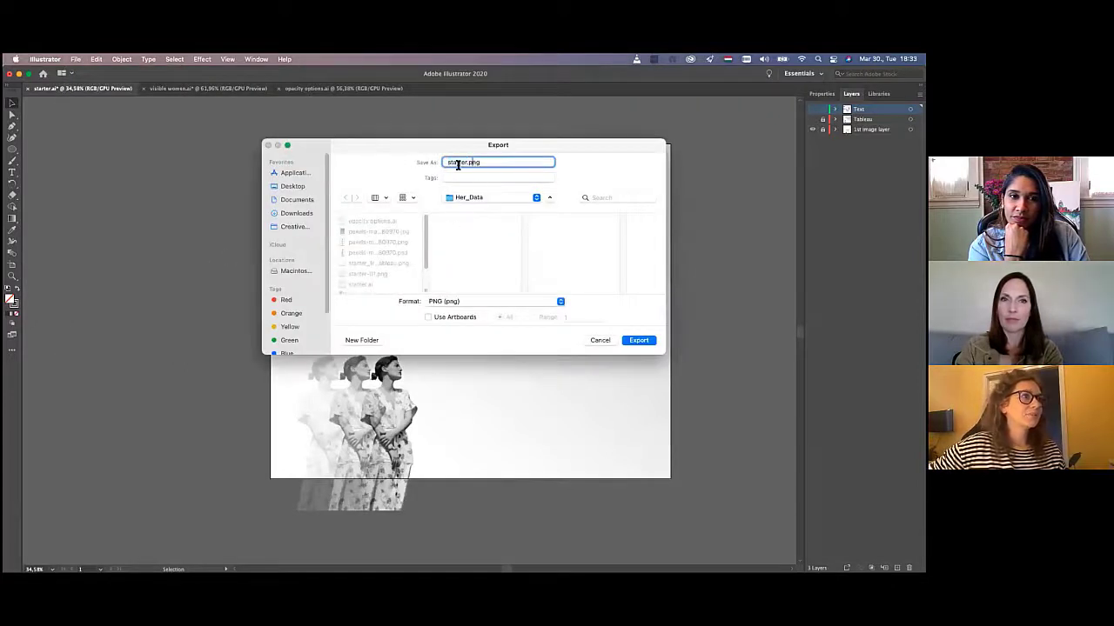
{"action": "left_click_drag", "start_coordinate": [467, 163], "coordinate": [420, 165]}
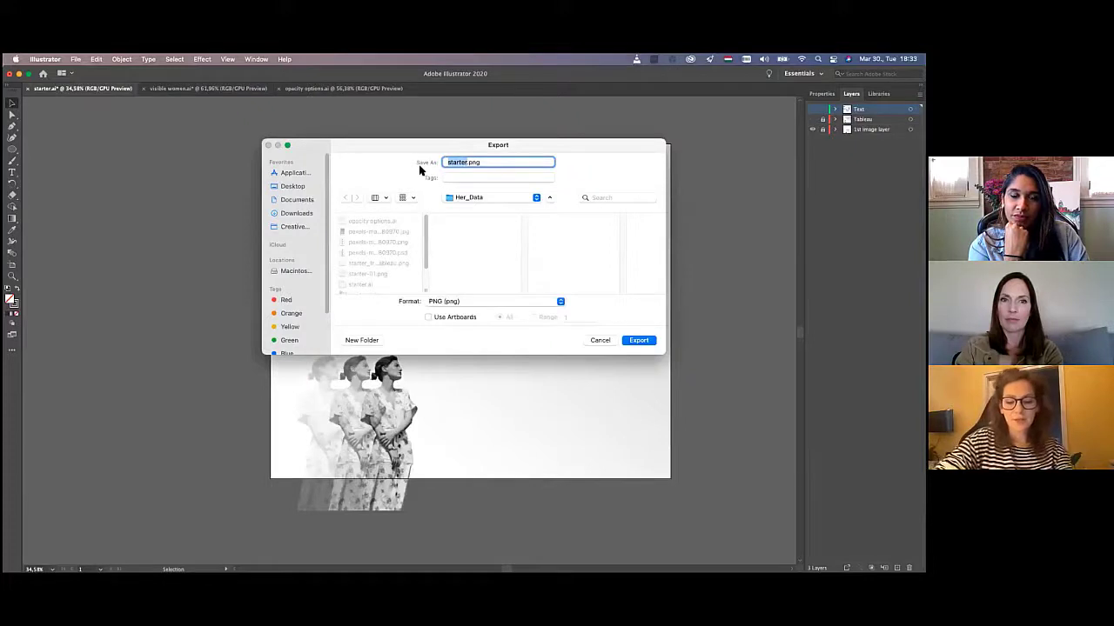
{"action": "type", "text": "under"}
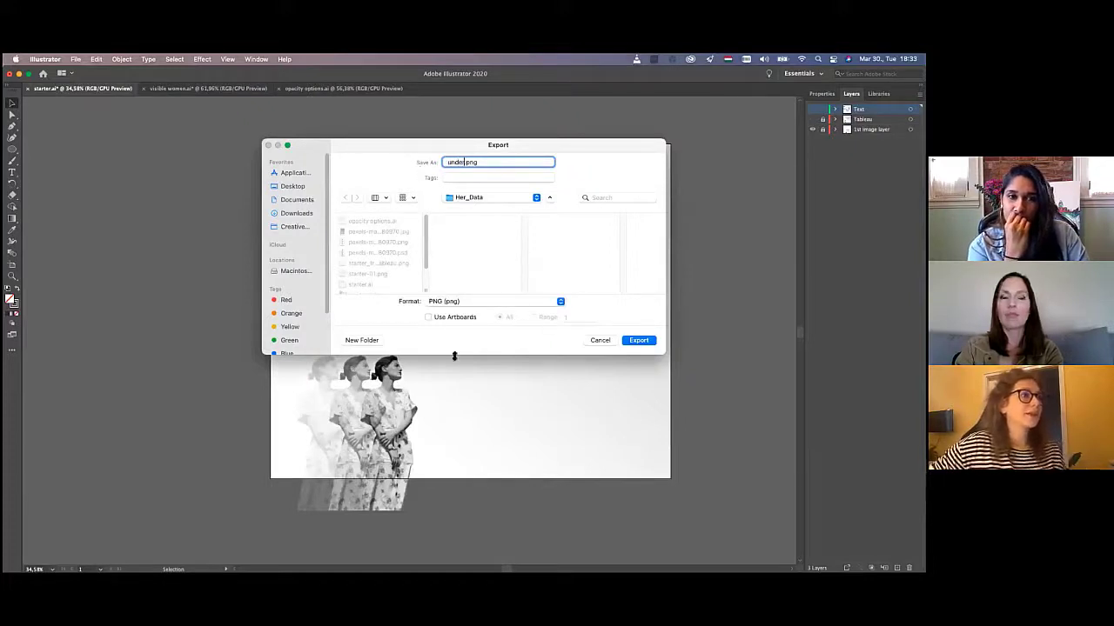
{"action": "left_click", "coordinate": [458, 318]}
{"action": "left_click", "coordinate": [643, 341]}
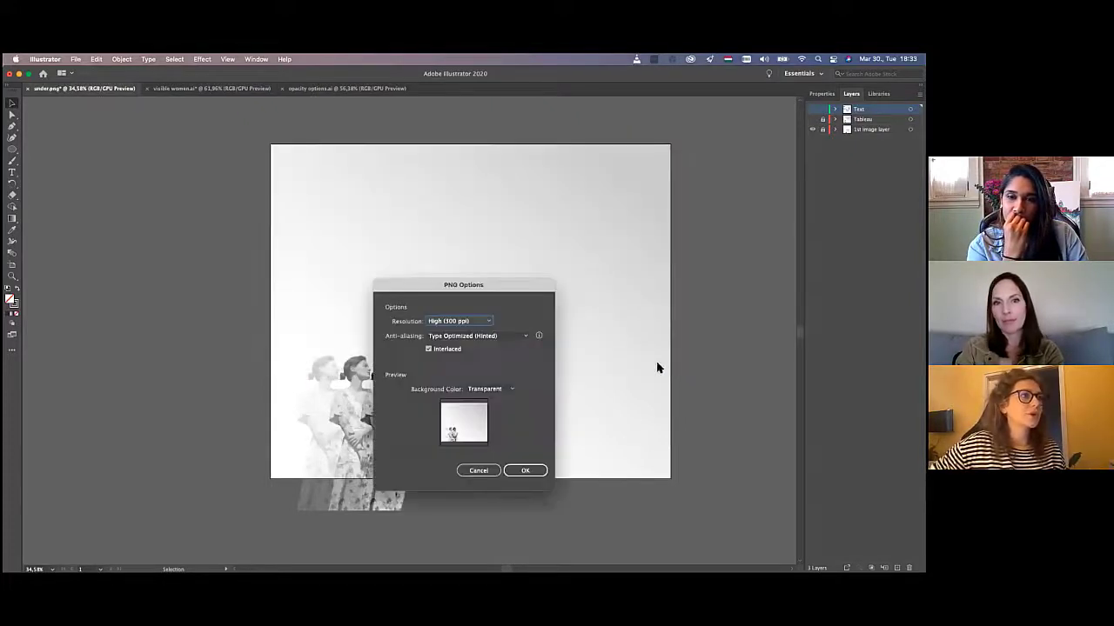
{"action": "left_click", "coordinate": [534, 470]}
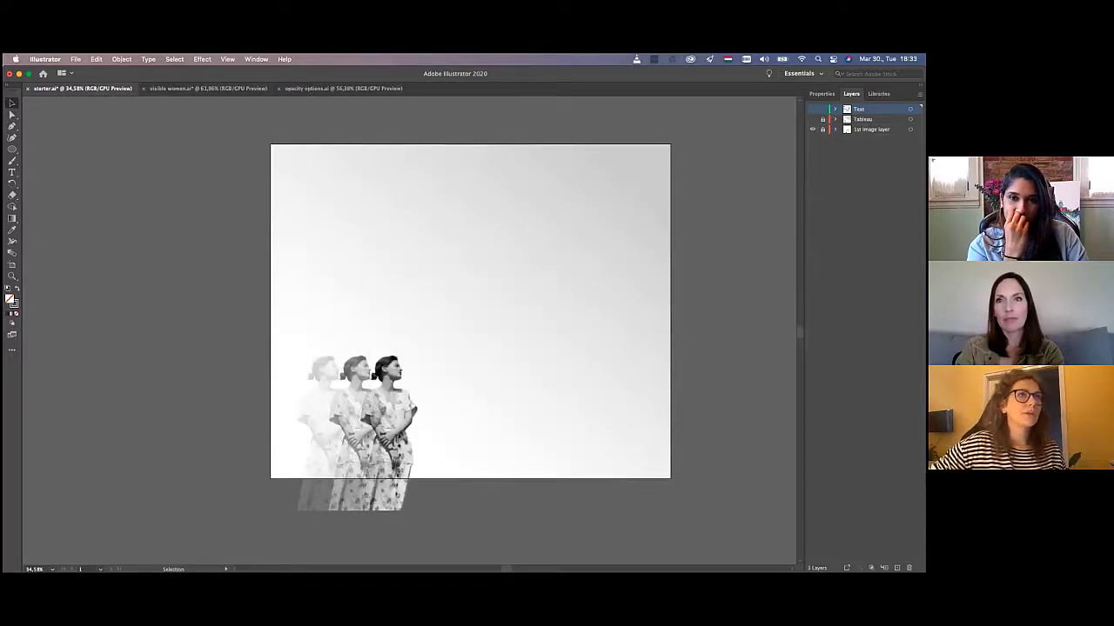
- Show only the Text layer and export it as over.png to the Her_Data folder in PNG format, using artboards
{"action": "key", "text": "super+y"}
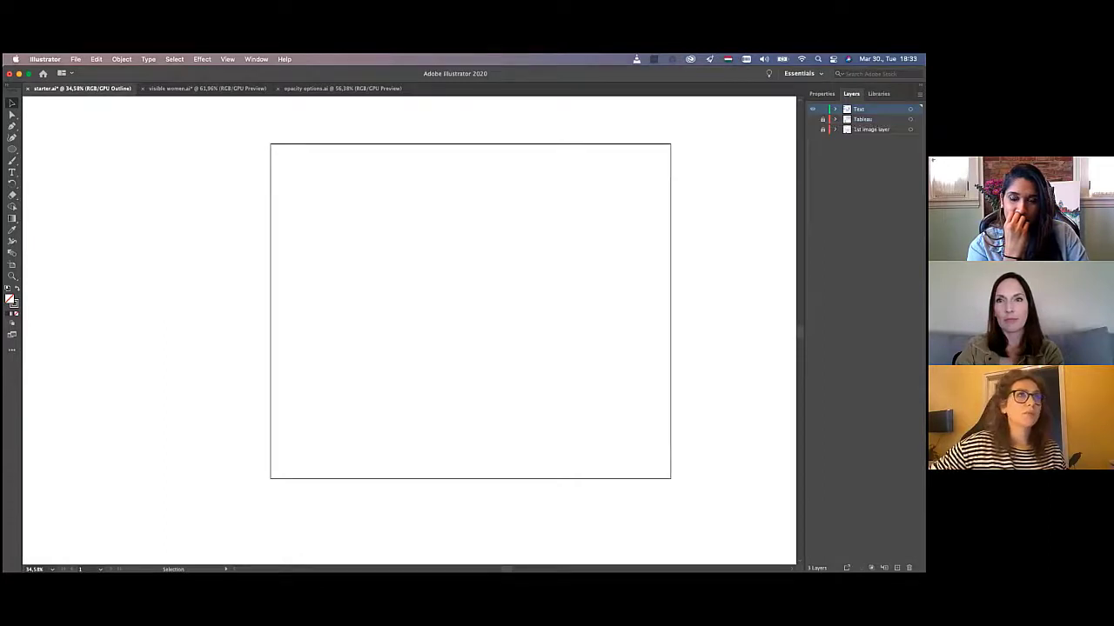
{"action": "key", "text": "super+y"}
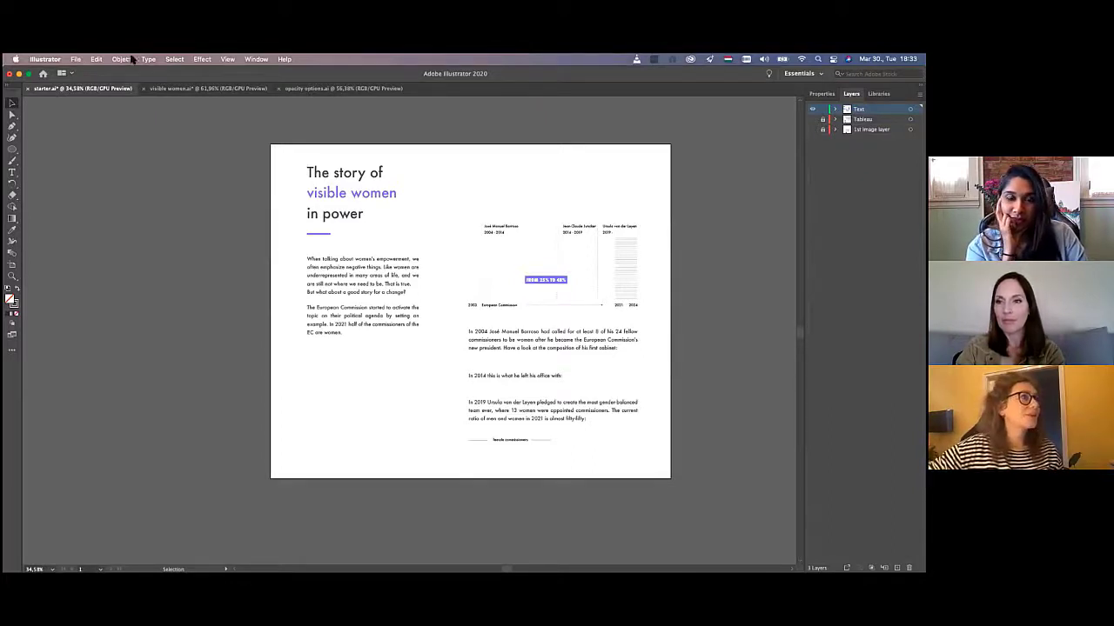
{"action": "left_click", "coordinate": [75, 60]}
{"action": "mouse_move", "coordinate": [105, 250]}
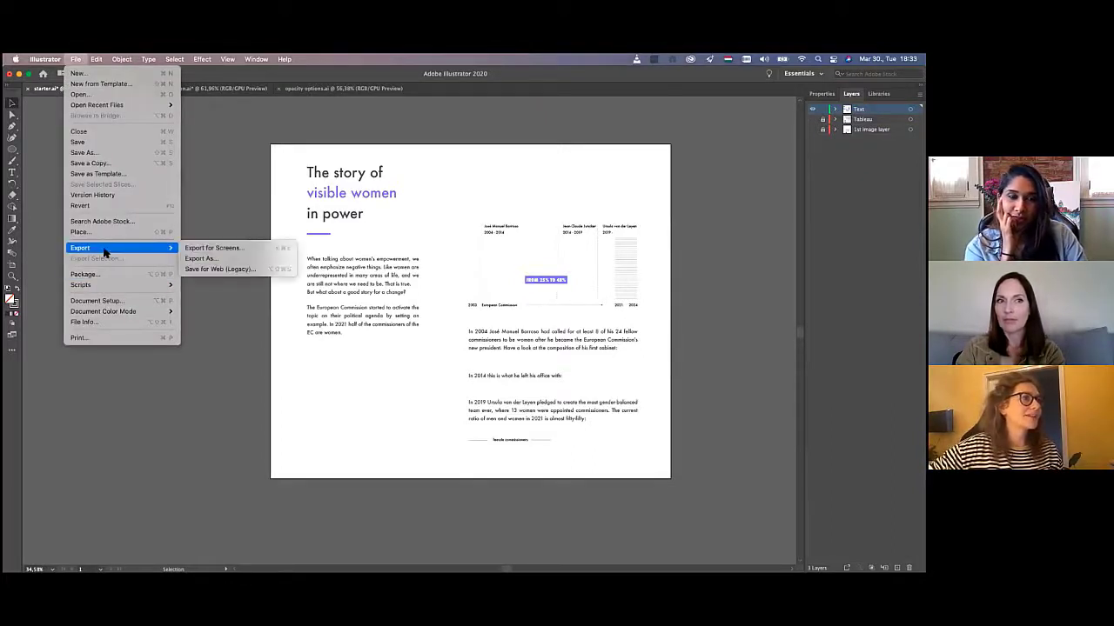
{"action": "left_click", "coordinate": [233, 259]}
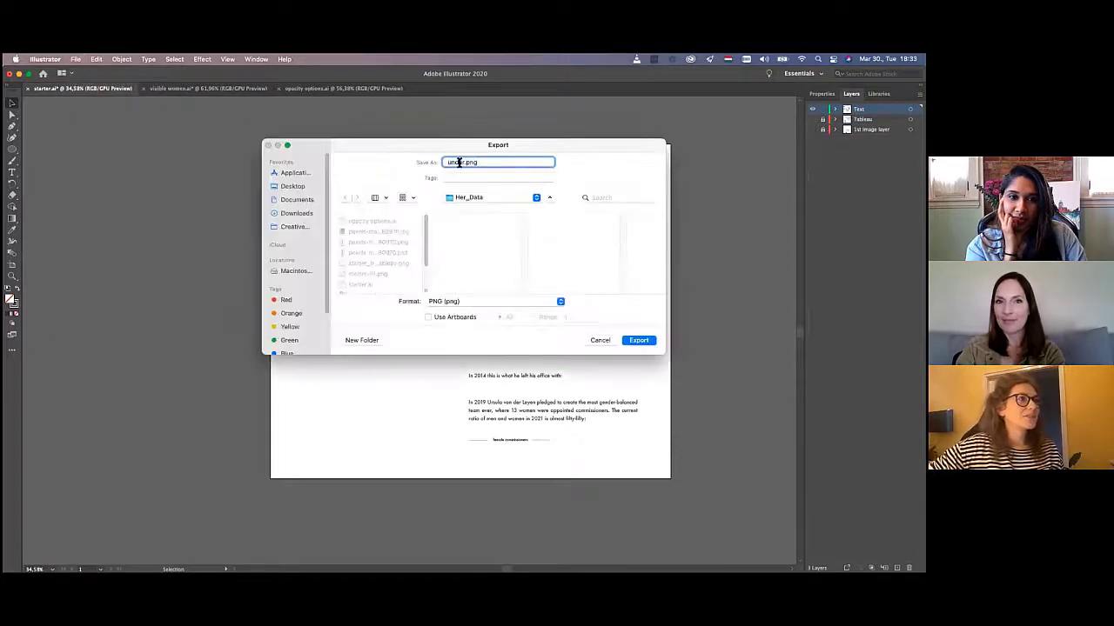
{"action": "type", "text": "over"}
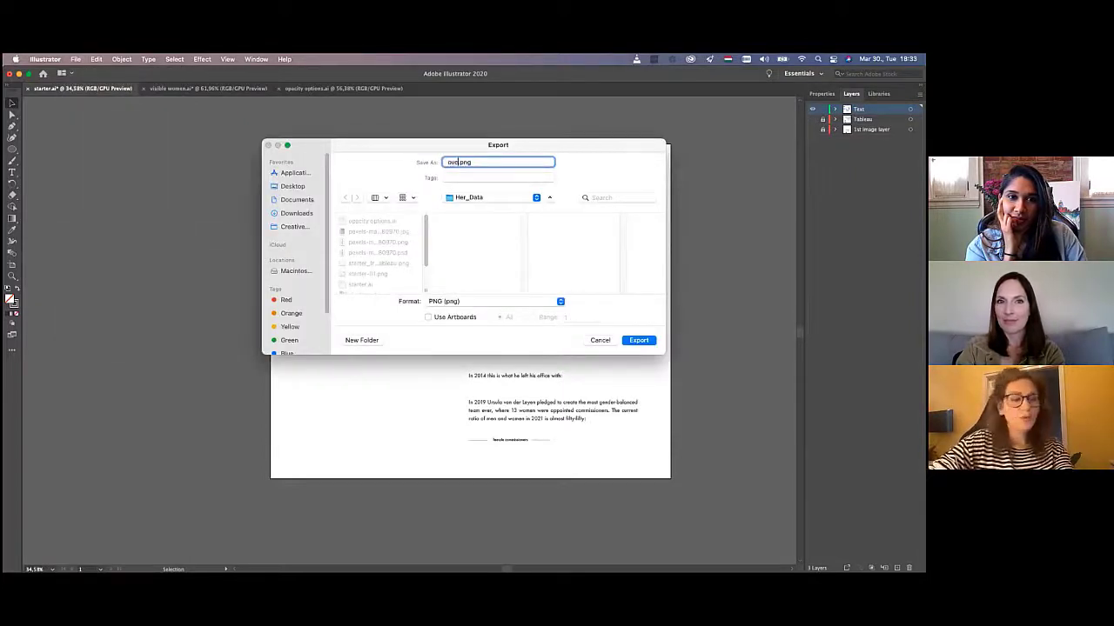
{"action": "left_click", "coordinate": [455, 318]}
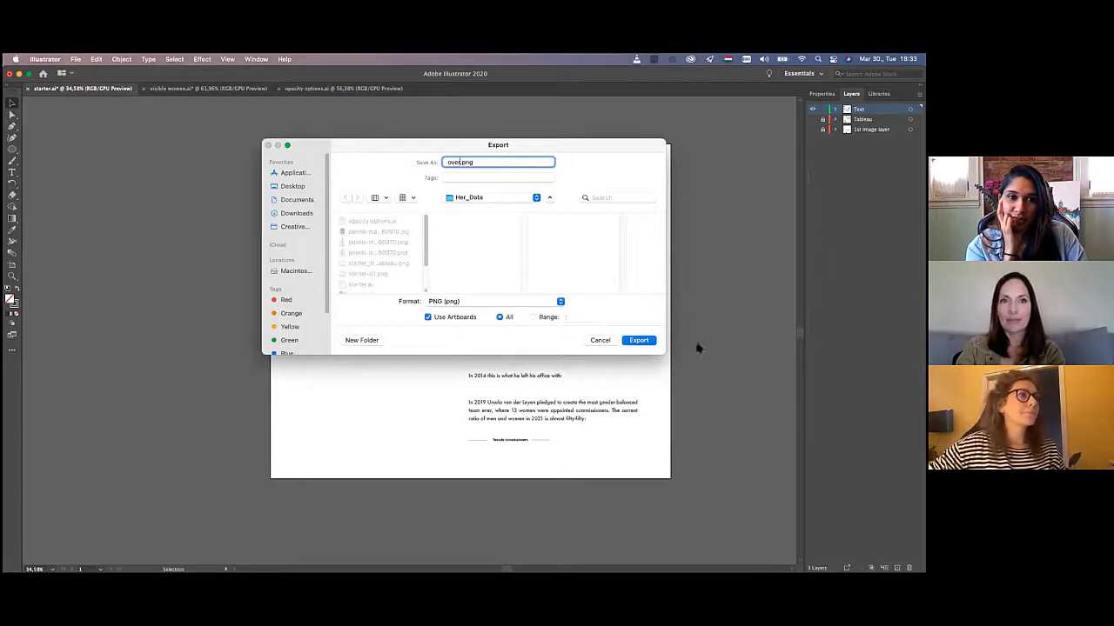
{"action": "left_click", "coordinate": [639, 340]}
{"action": "left_click", "coordinate": [527, 471]}
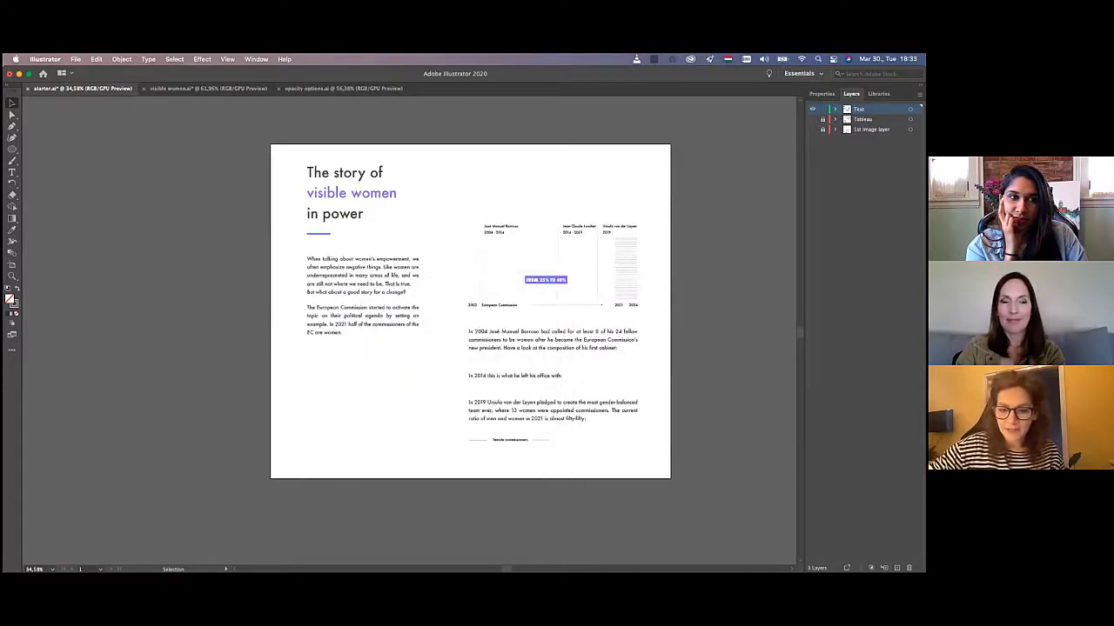
- Switch to Tableau and select the starter-01.png background image on the dashboard
{"action": "key", "text": "super+Tab"}
{"action": "left_click", "coordinate": [822, 209]}
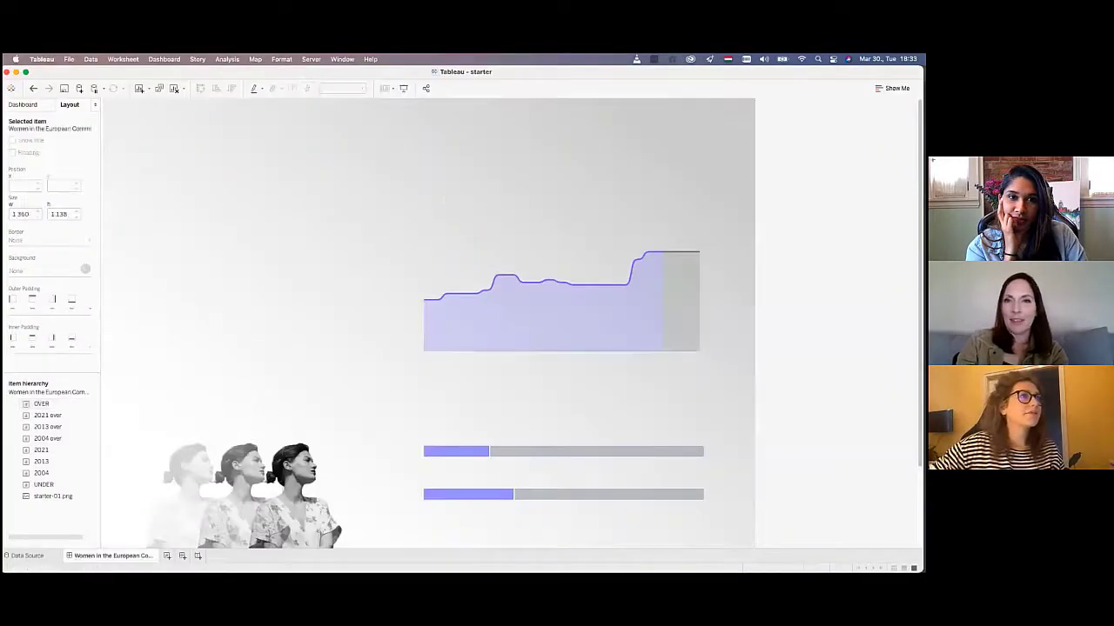
{"action": "scroll", "coordinate": [394, 206], "scroll_direction": "down", "scroll_amount": 3}
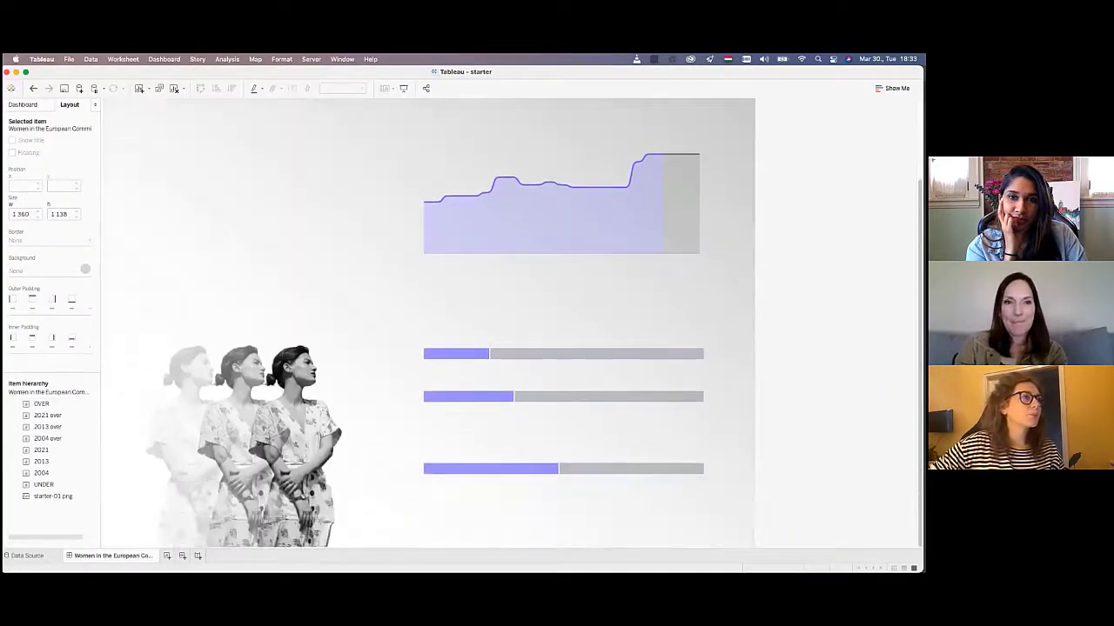
{"action": "left_click", "coordinate": [327, 219]}
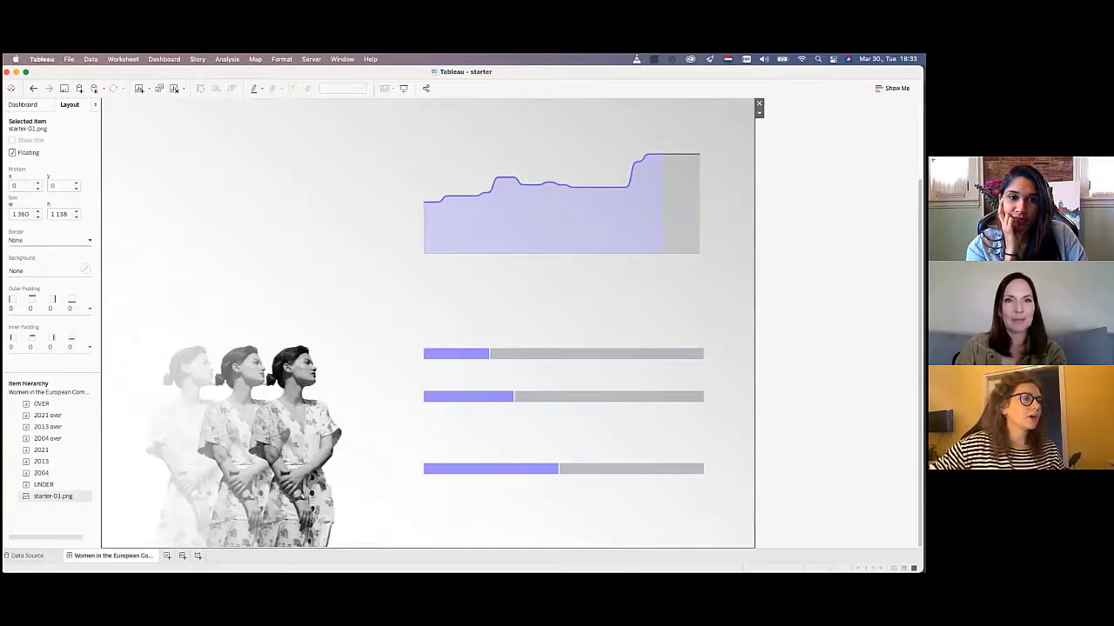
{"action": "scroll", "coordinate": [511, 348], "scroll_direction": "up", "scroll_amount": 1}
{"action": "scroll", "coordinate": [221, 290], "scroll_direction": "up", "scroll_amount": 2}
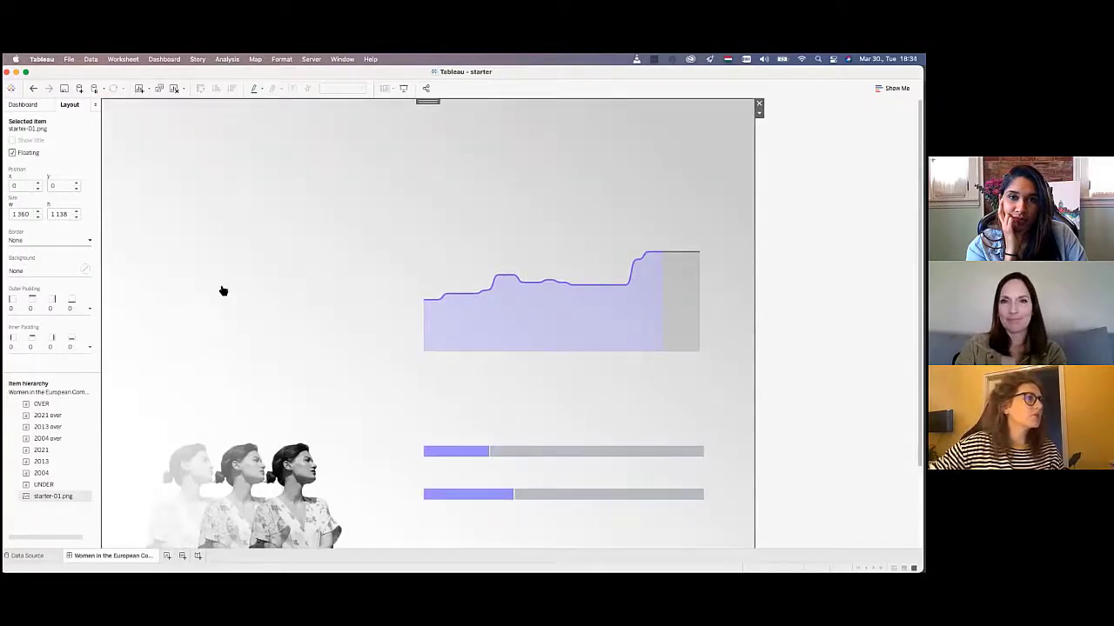
- Place a floating image object on the dashboard and enable its Center Image option
{"action": "left_click", "coordinate": [33, 106]}
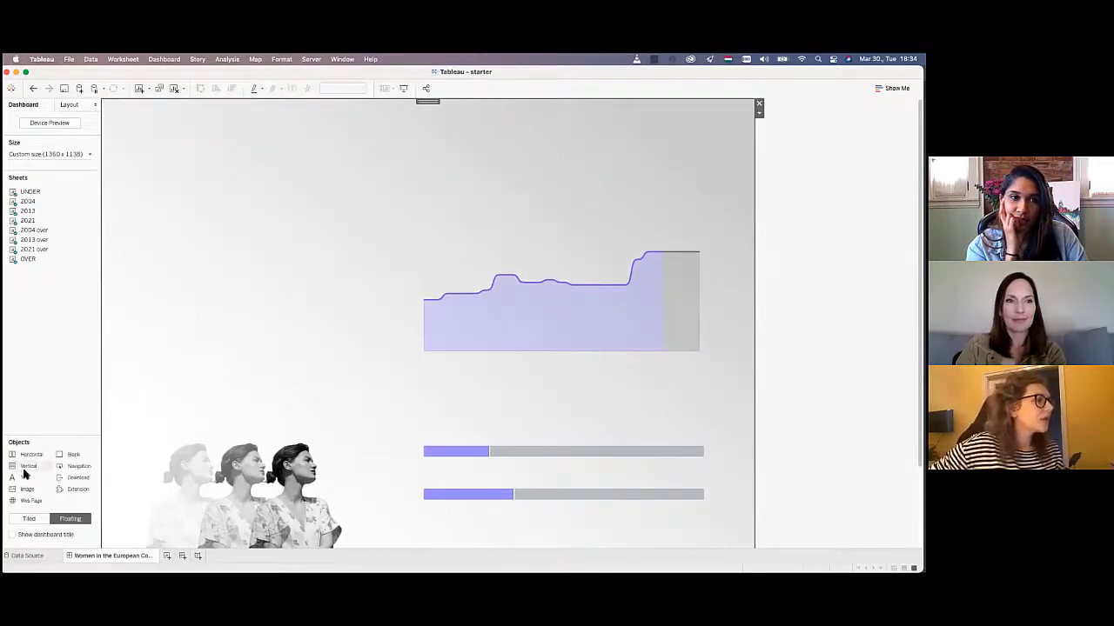
{"action": "left_click_drag", "start_coordinate": [28, 493], "coordinate": [349, 191]}
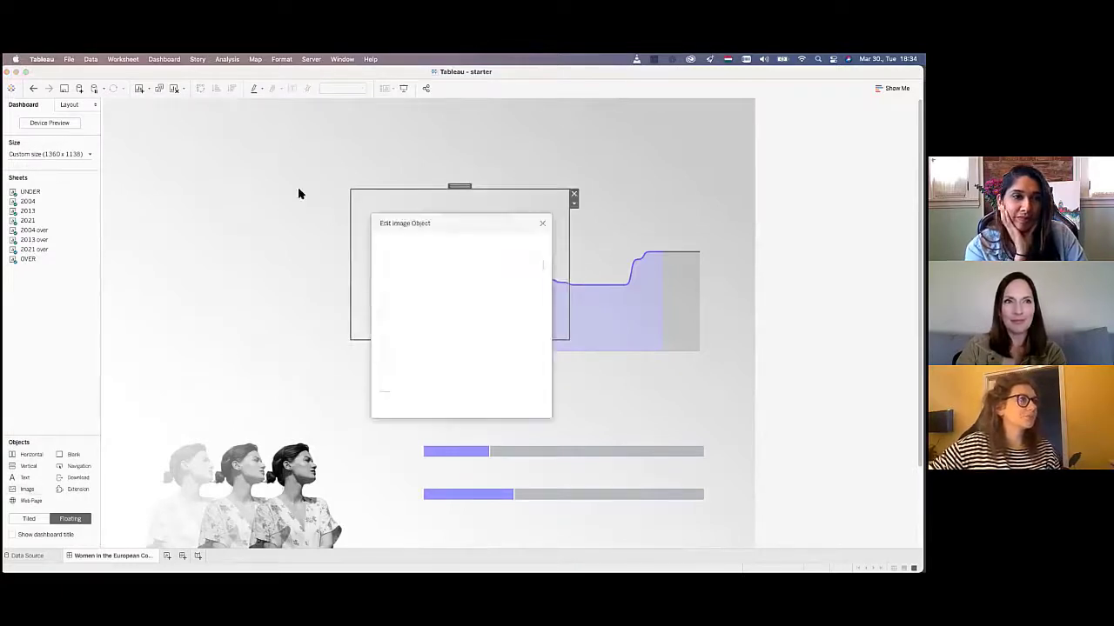
{"action": "left_click", "coordinate": [519, 263]}
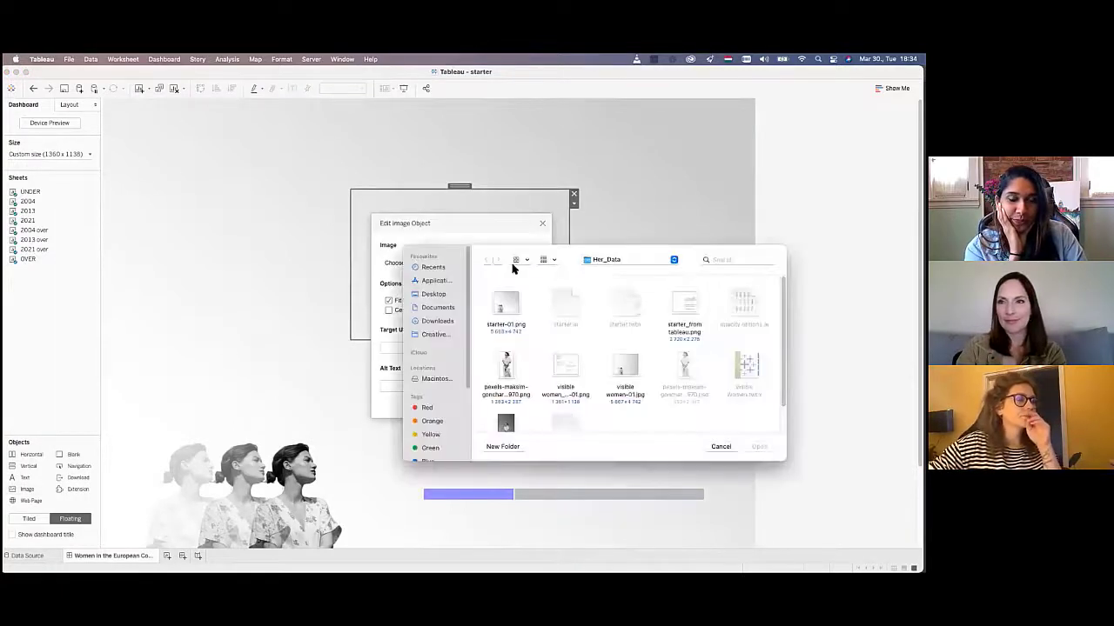
{"action": "left_click", "coordinate": [718, 448]}
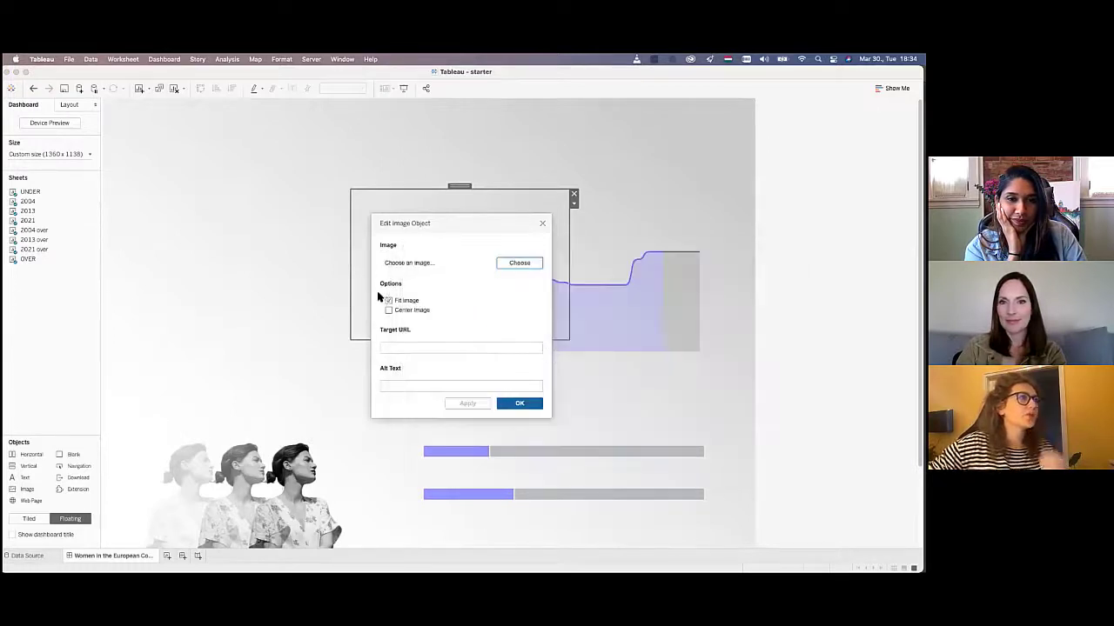
{"action": "left_click", "coordinate": [388, 310]}
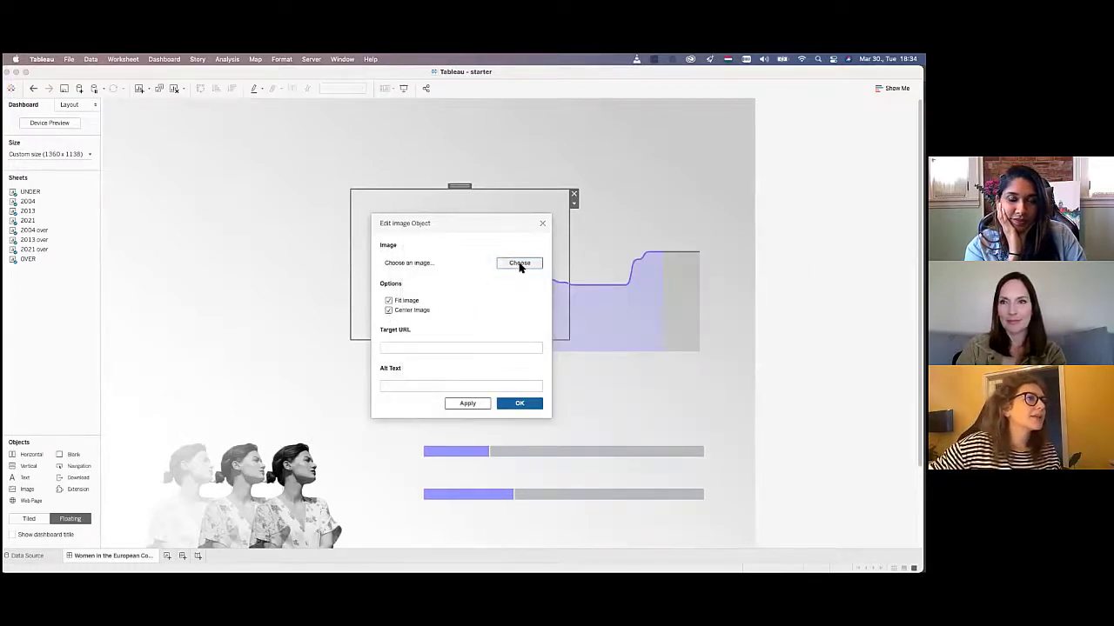
- Load over-01.png from the Her_Data folder into the image object and confirm it
{"action": "left_click", "coordinate": [520, 265]}
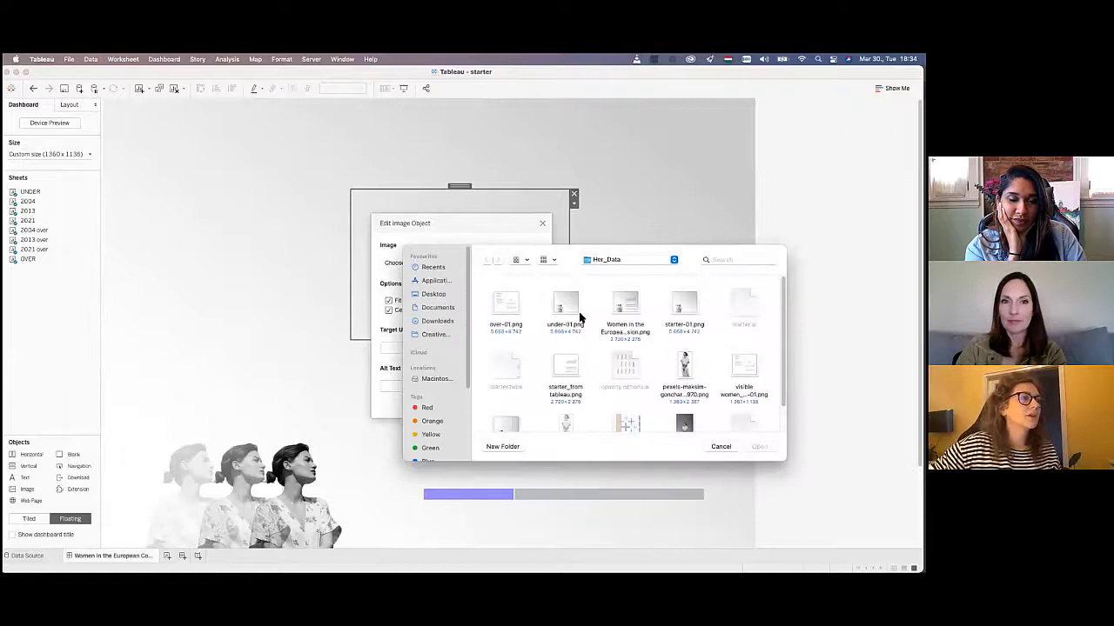
{"action": "double_click", "coordinate": [508, 311]}
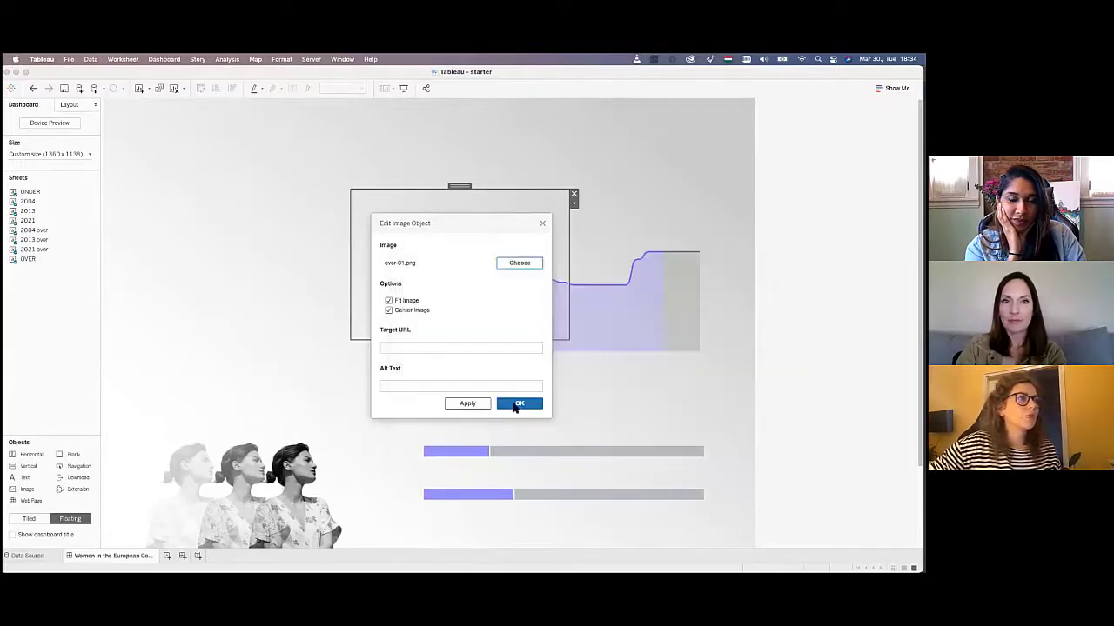
{"action": "left_click", "coordinate": [515, 407]}
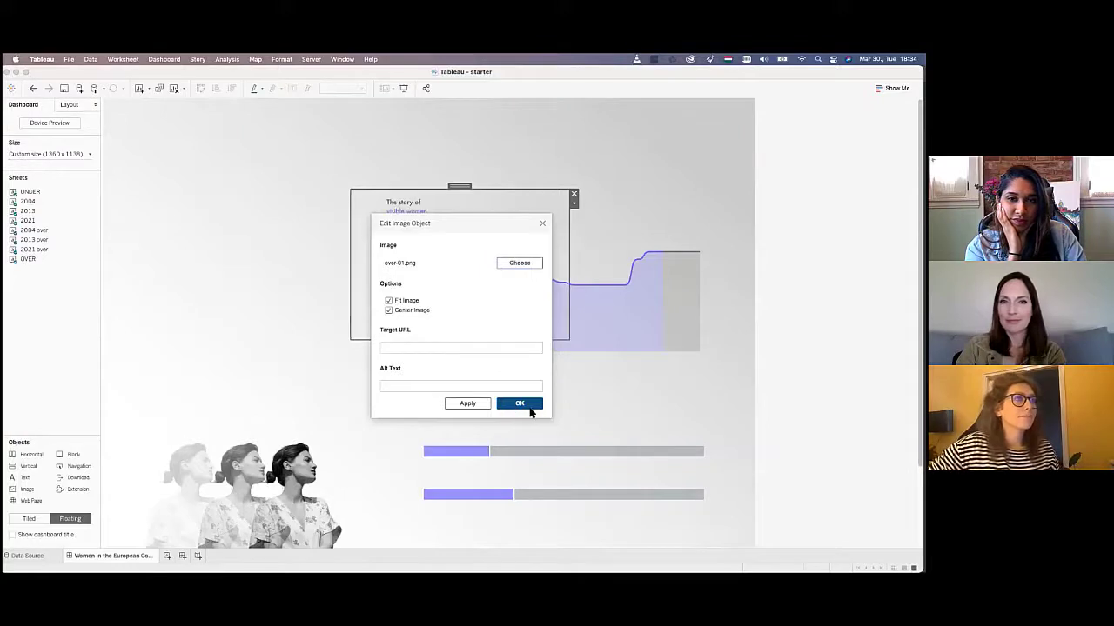
{"action": "left_click", "coordinate": [529, 406]}
- Set the over-01.png image's position to x 0 and y 0
{"action": "left_click", "coordinate": [70, 105]}
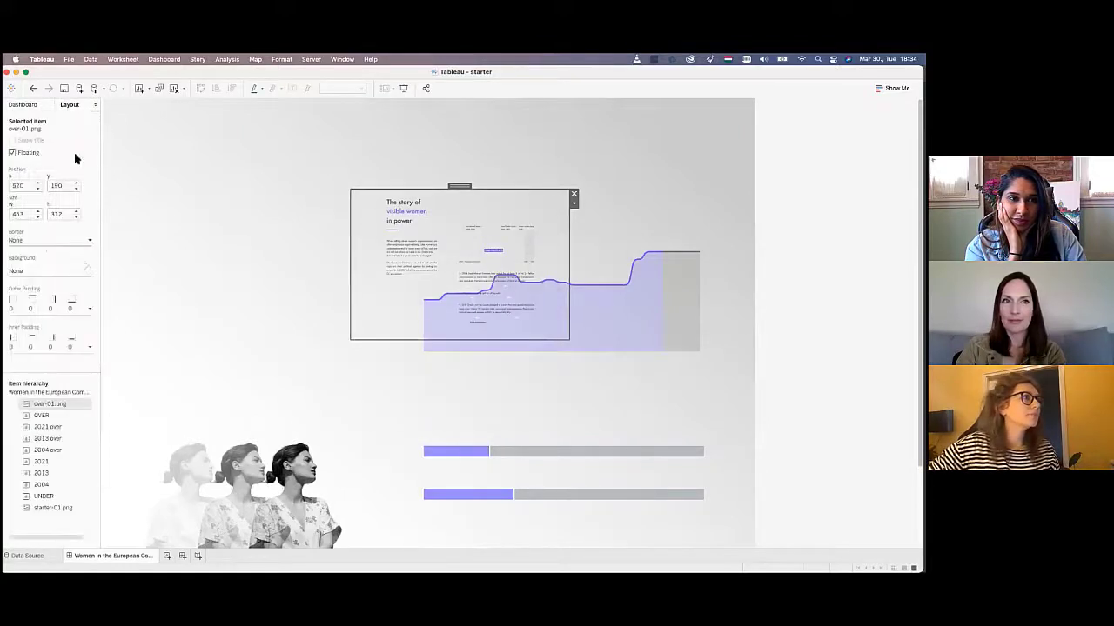
{"action": "type", "text": "0"}
{"action": "key", "text": "Tab"}
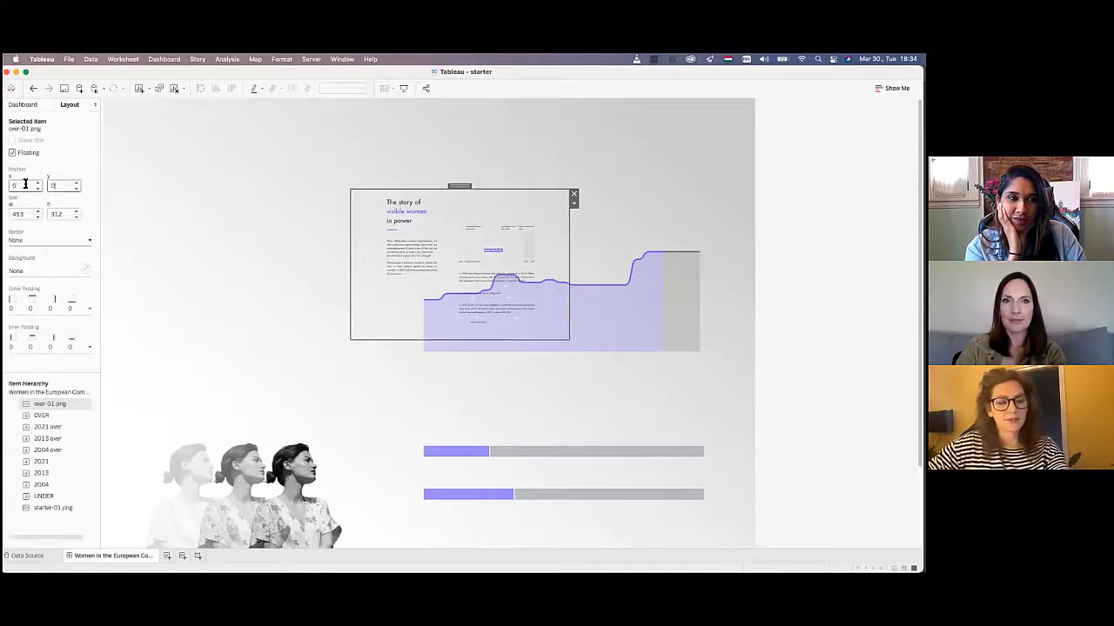
{"action": "type", "text": "0"}
{"action": "key", "text": "Return"}
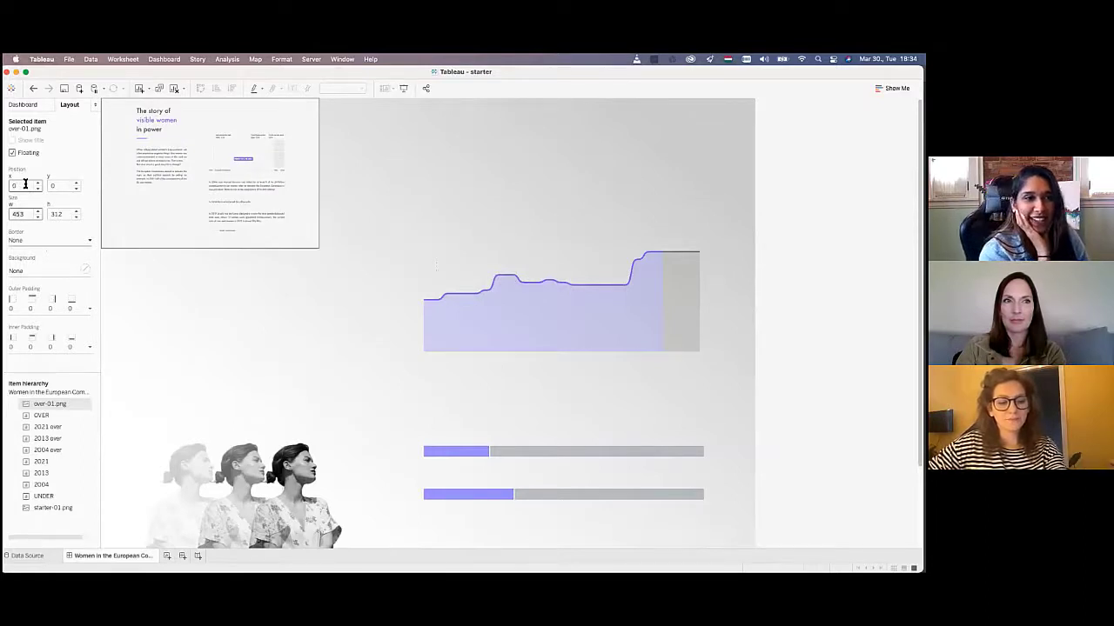
- Set the over-01.png image's size to 1360 wide by 1138 high
{"action": "type", "text": "1360"}
{"action": "key", "text": "Tab"}
{"action": "type", "text": "113"}
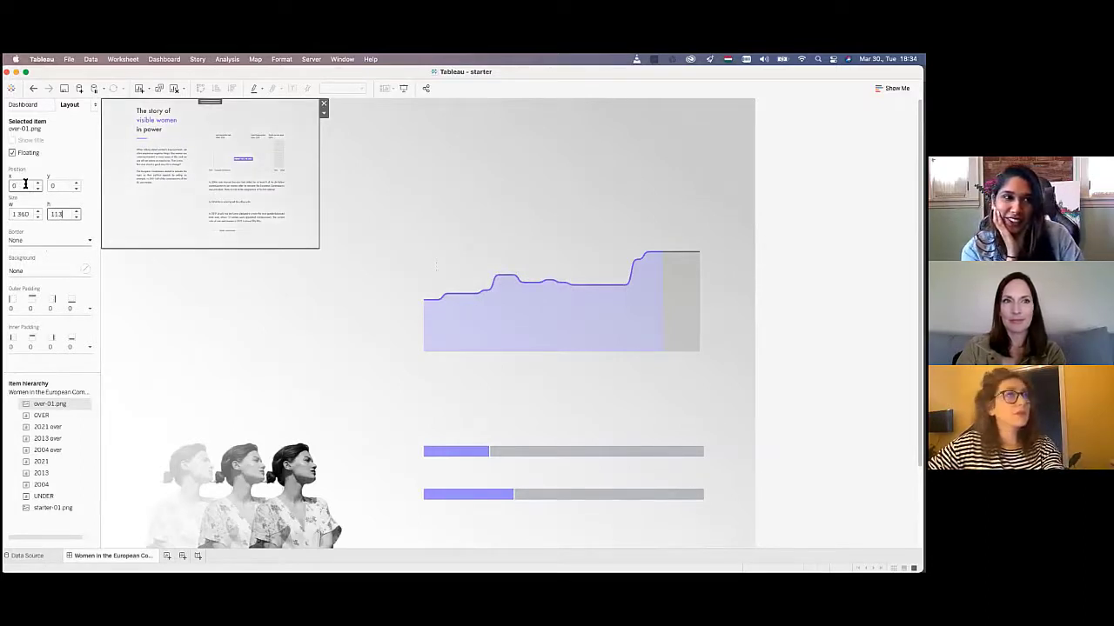
{"action": "key", "text": "Return"}
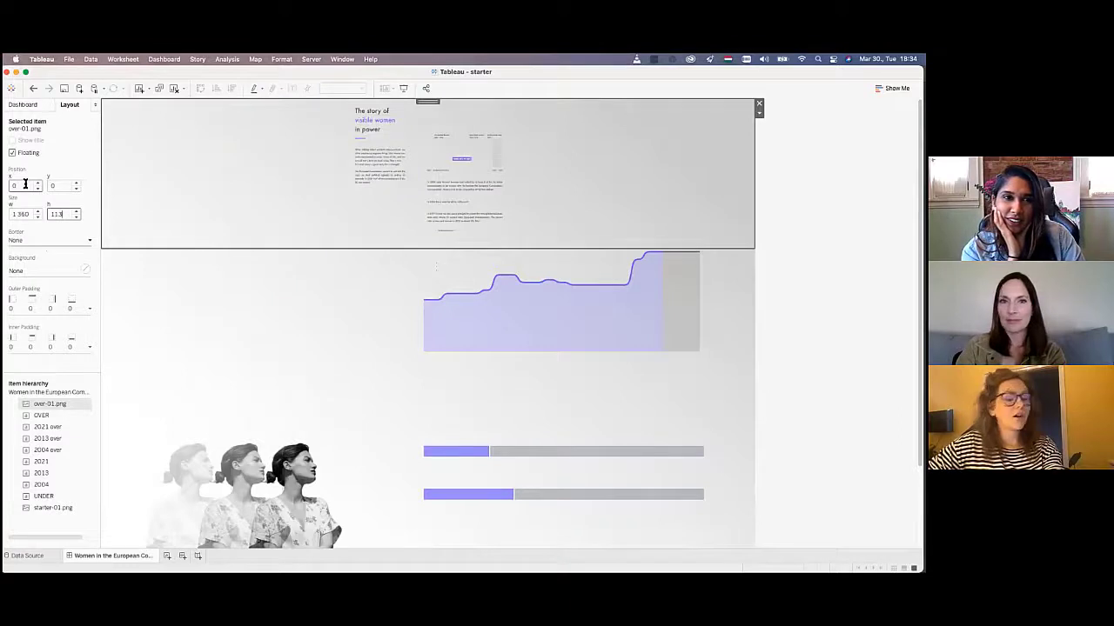
{"action": "type", "text": "8"}
{"action": "key", "text": "Return"}
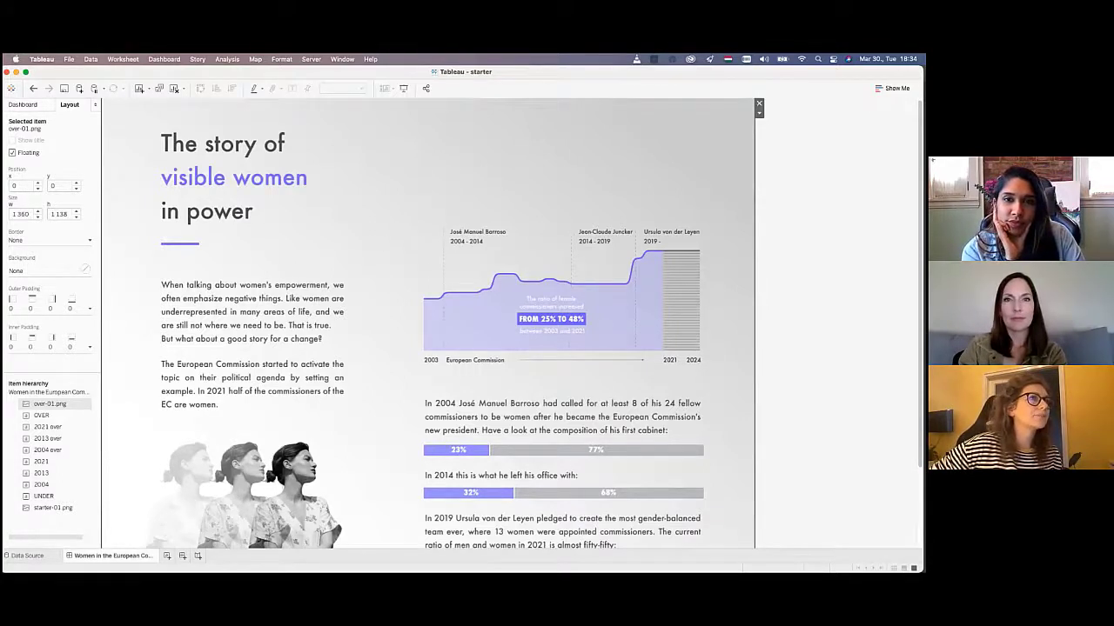
- Turn off Center Image for over-01.png, apply the change and close its image settings
{"action": "left_click", "coordinate": [759, 113]}
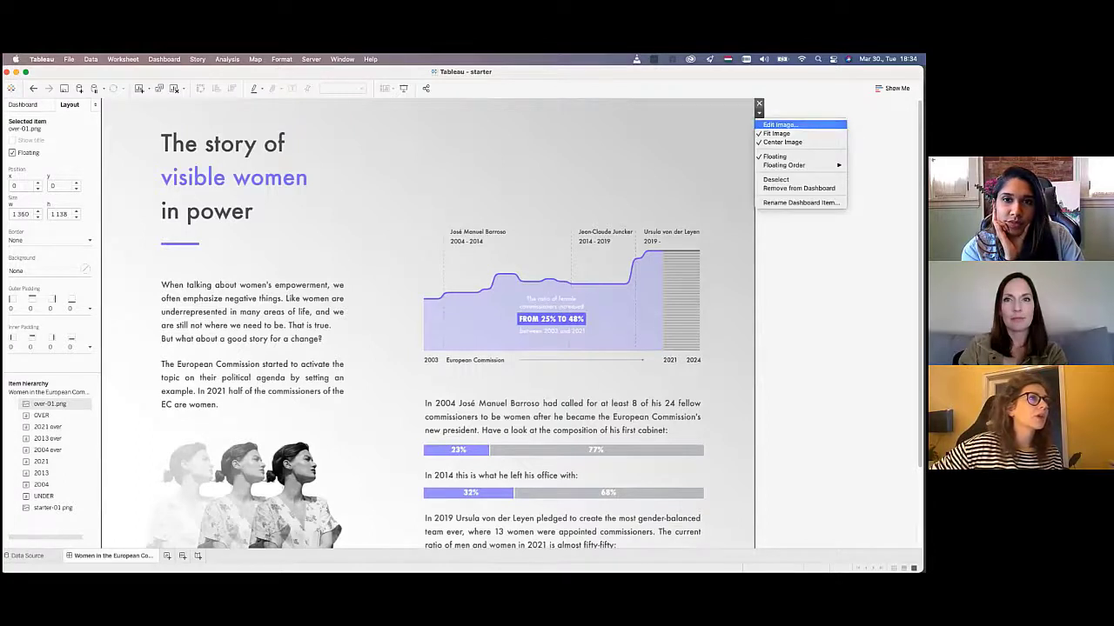
{"action": "left_click", "coordinate": [780, 124]}
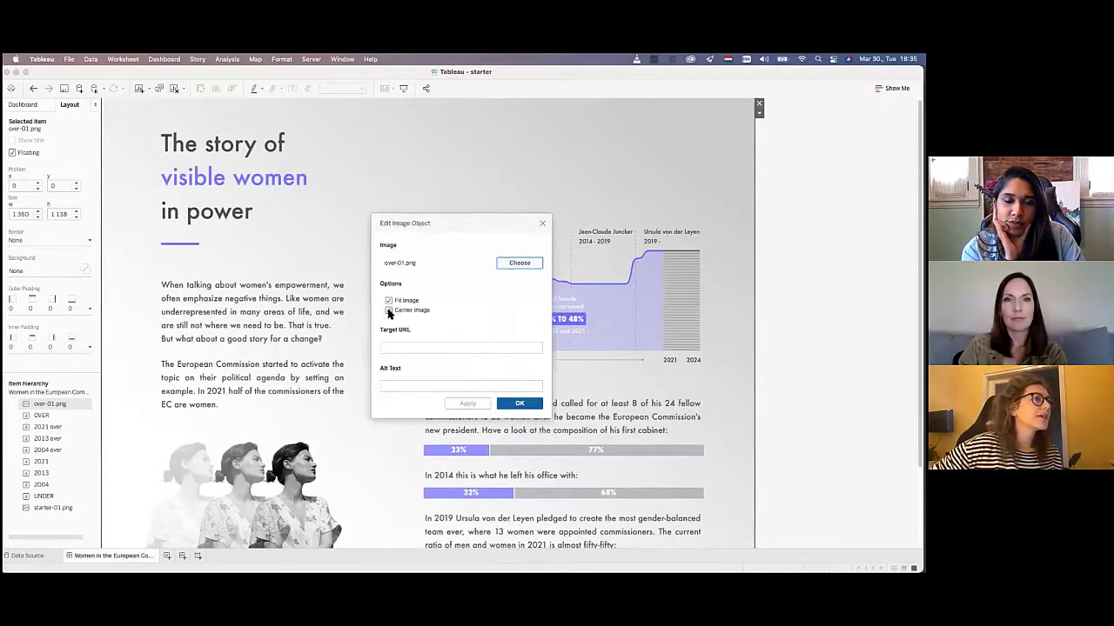
{"action": "left_click", "coordinate": [389, 310]}
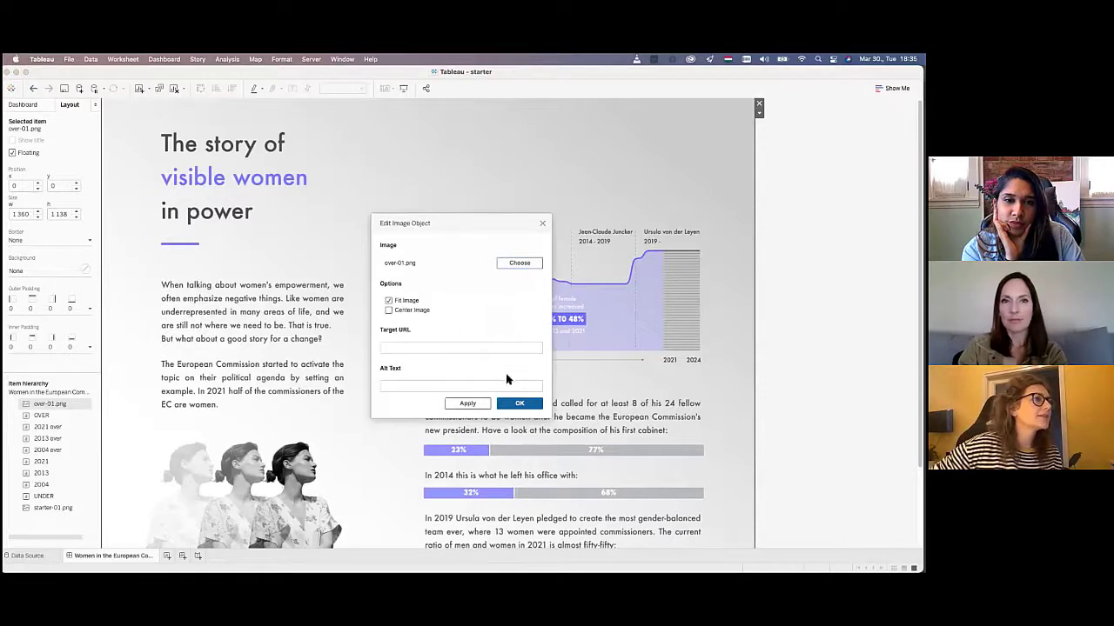
{"action": "left_click", "coordinate": [468, 404]}
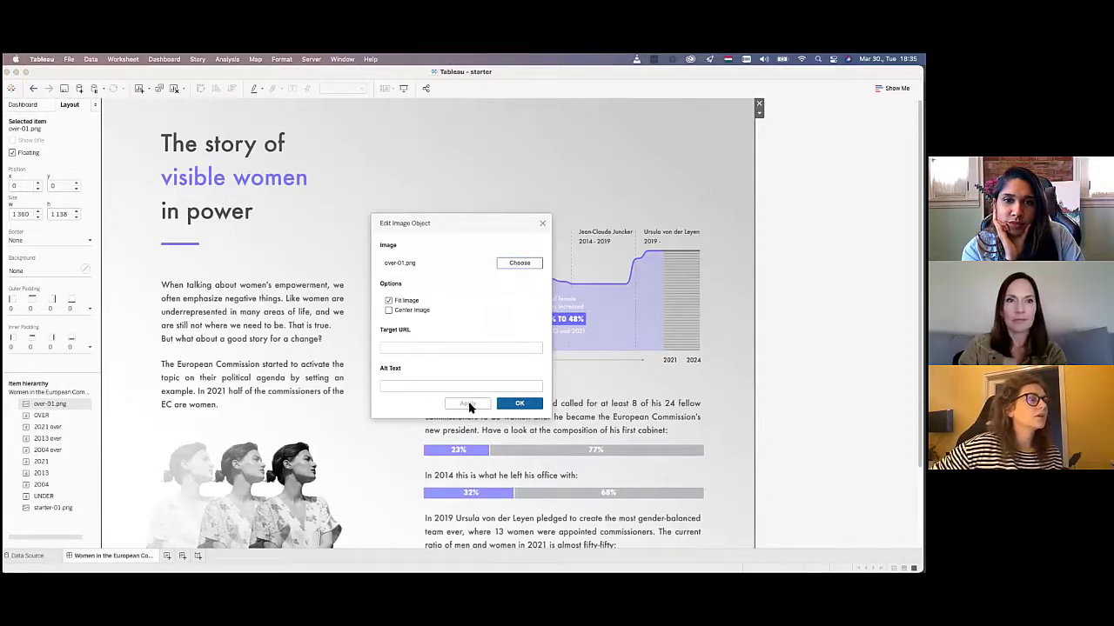
{"action": "left_click", "coordinate": [542, 226]}
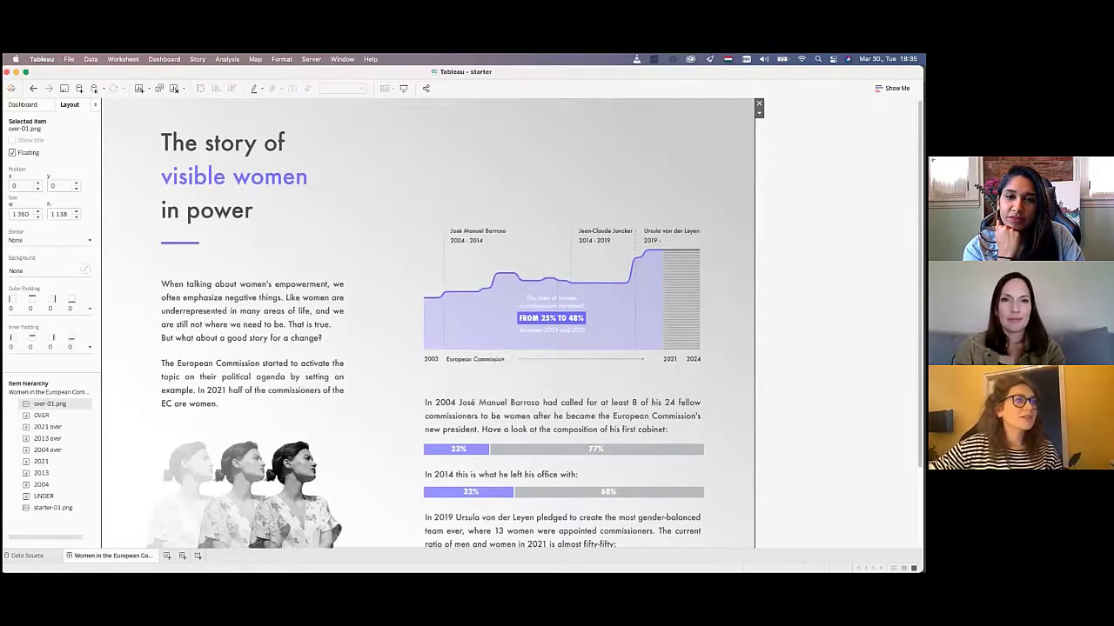
- Review the assembled dashboard, switch to Illustrator, and look over the visible women.ai and starter.ai documents
{"action": "scroll", "coordinate": [541, 226], "scroll_direction": "down", "scroll_amount": 3}
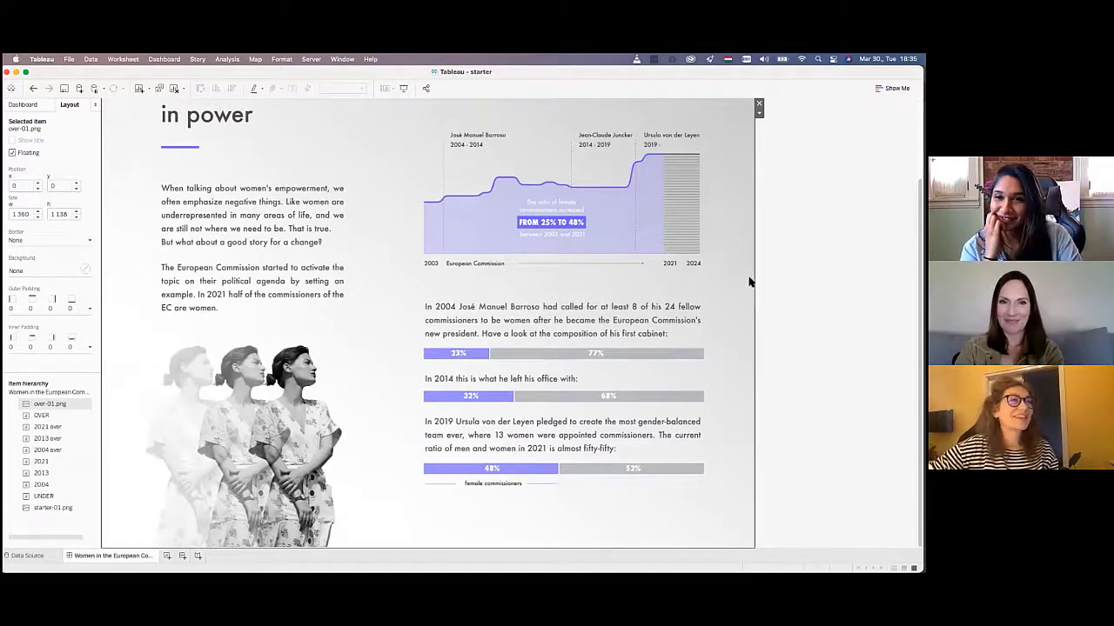
{"action": "scroll", "coordinate": [750, 276], "scroll_direction": "up", "scroll_amount": 3}
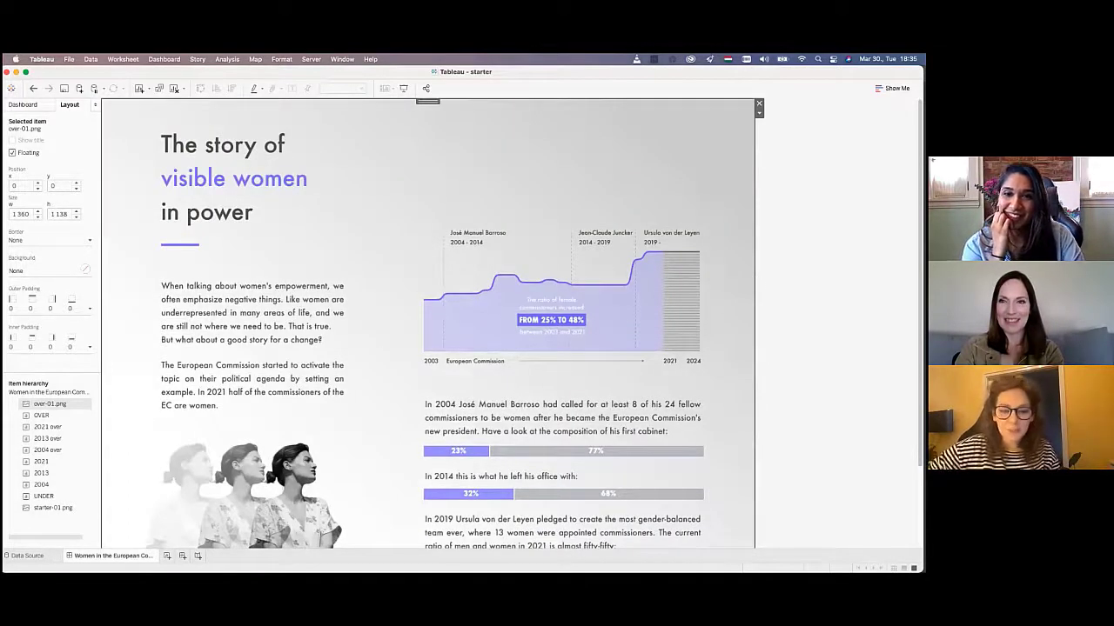
{"action": "key", "text": "super+Tab"}
{"action": "scroll", "coordinate": [356, 249], "scroll_direction": "up", "scroll_amount": 10}
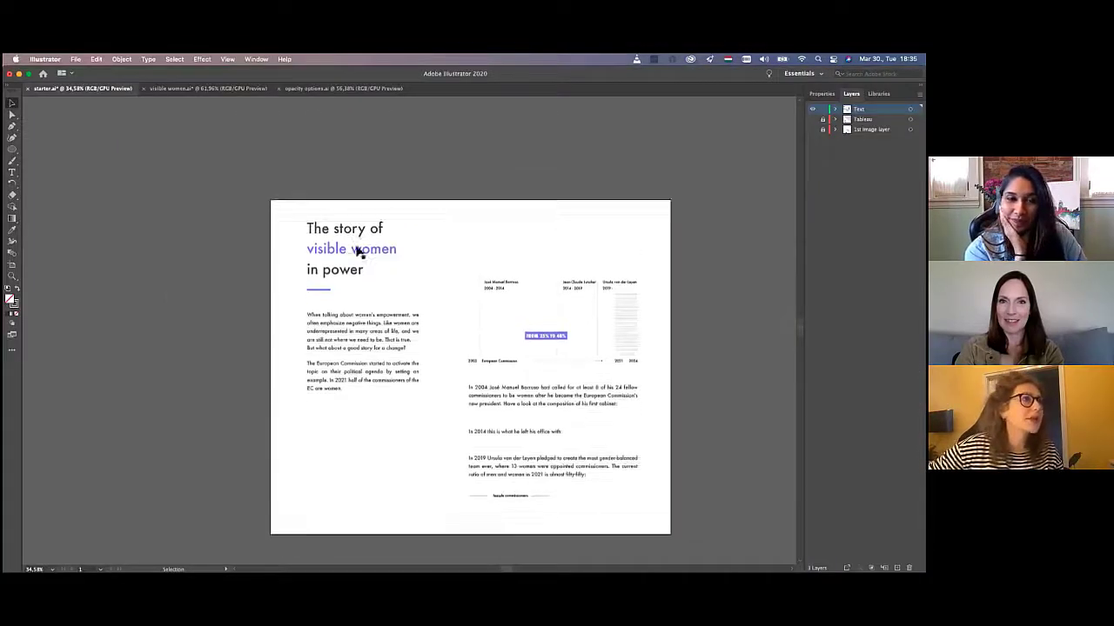
{"action": "scroll", "coordinate": [420, 243], "scroll_direction": "down", "scroll_amount": 3}
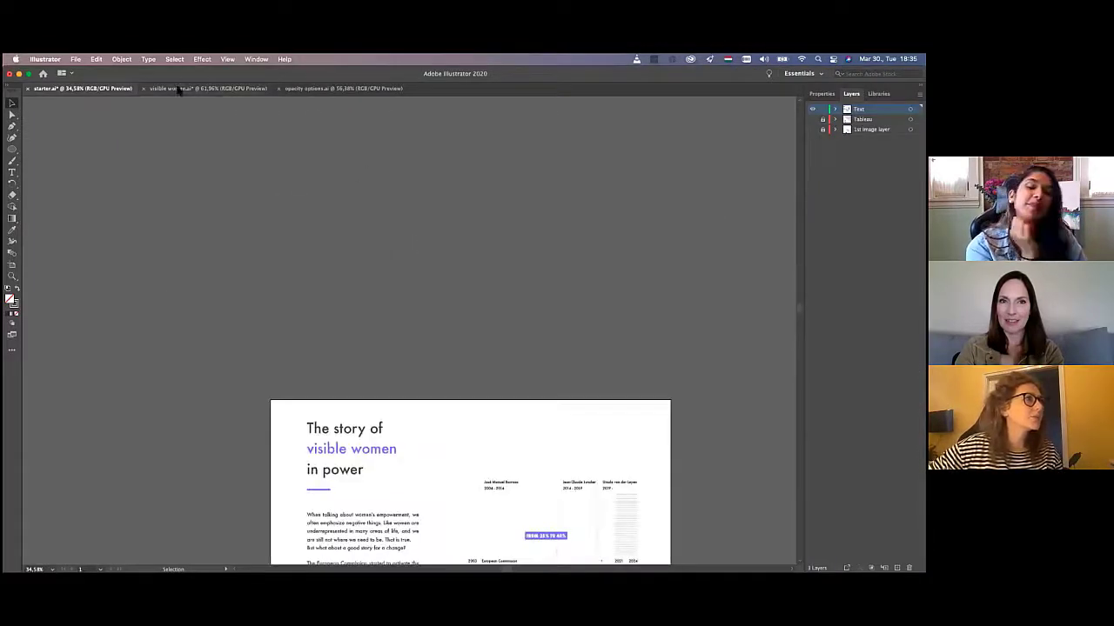
{"action": "key", "text": "ctrl+Tab"}
{"action": "scroll", "coordinate": [562, 304], "scroll_direction": "up", "scroll_amount": 10}
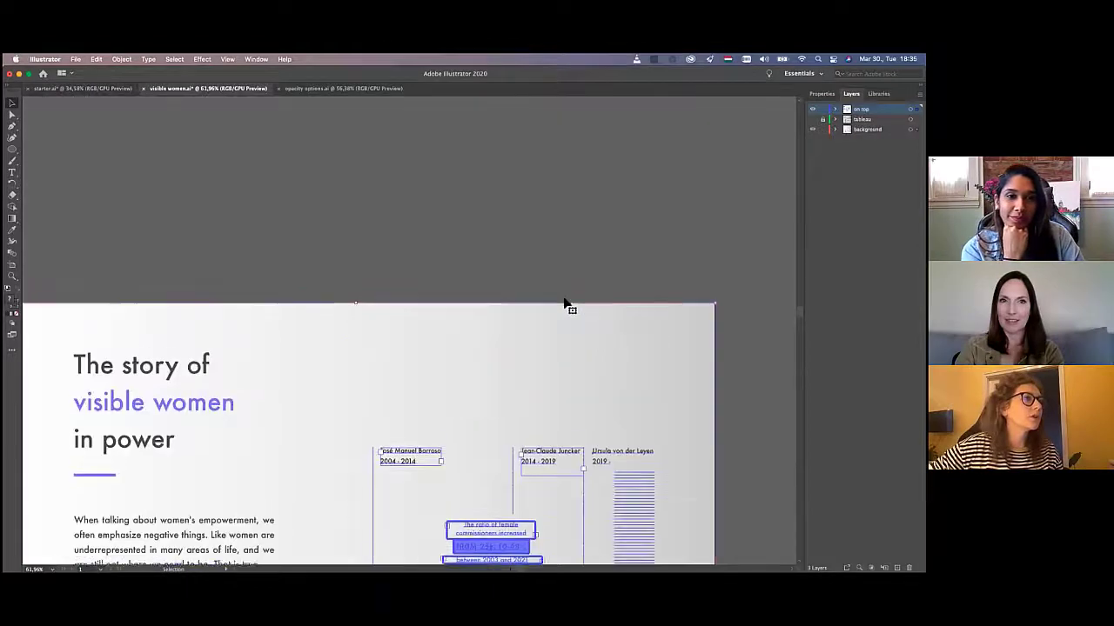
{"action": "scroll", "coordinate": [563, 304], "scroll_direction": "down", "scroll_amount": 10}
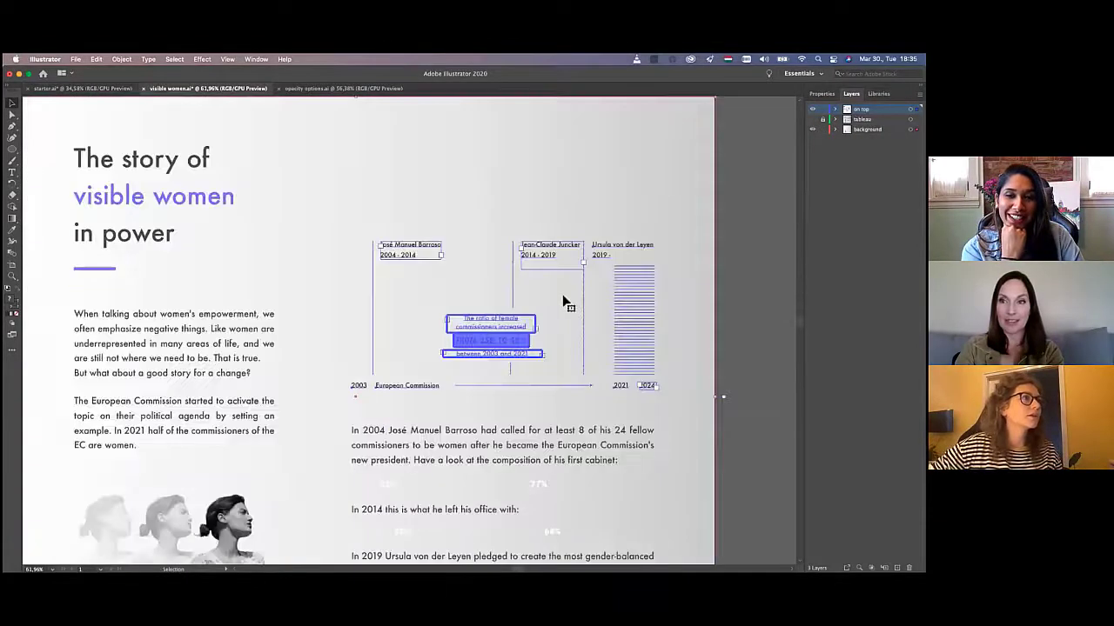
{"action": "scroll", "coordinate": [480, 301], "scroll_direction": "up", "scroll_amount": 1}
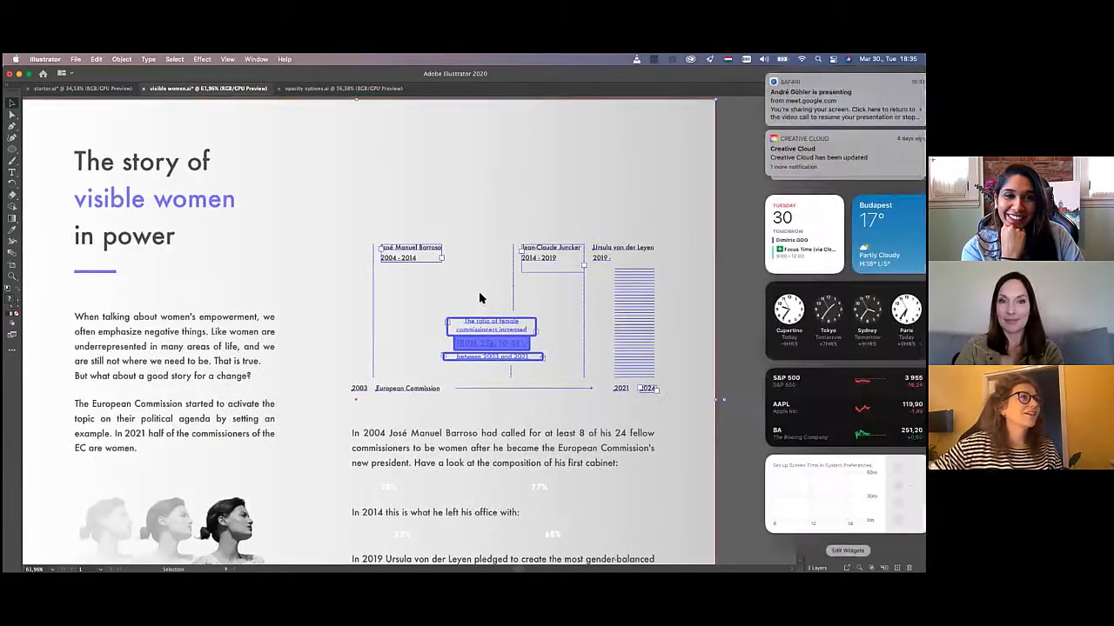
{"action": "left_click", "coordinate": [87, 90]}
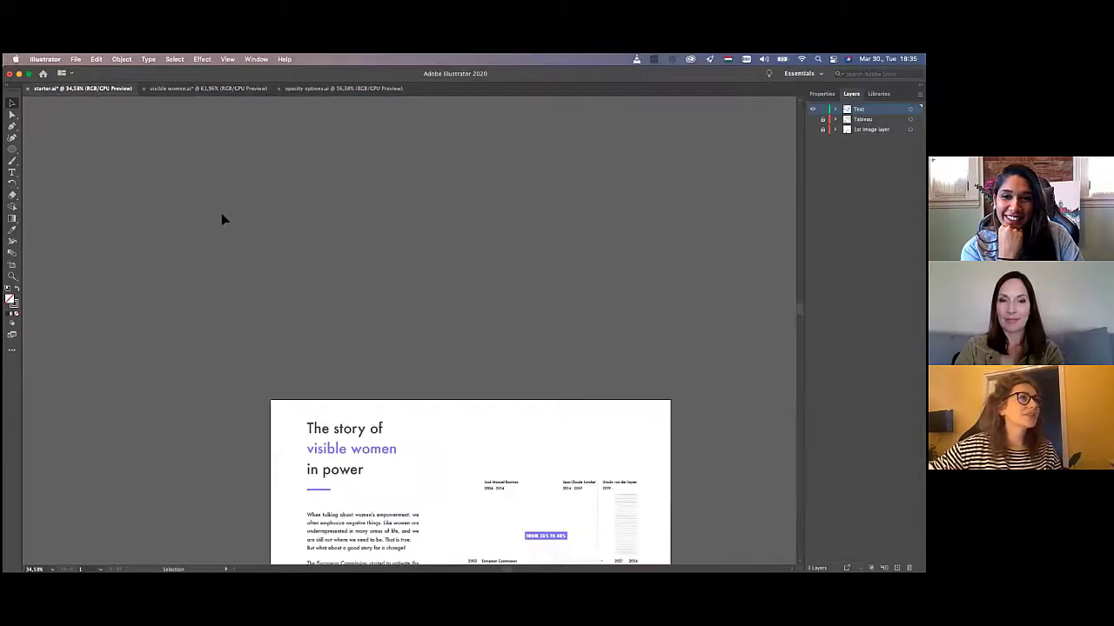
{"action": "scroll", "coordinate": [221, 216], "scroll_direction": "up", "scroll_amount": 3}
{"action": "scroll", "coordinate": [229, 217], "scroll_direction": "down", "scroll_amount": 8}
{"action": "scroll", "coordinate": [229, 223], "scroll_direction": "up", "scroll_amount": 8}
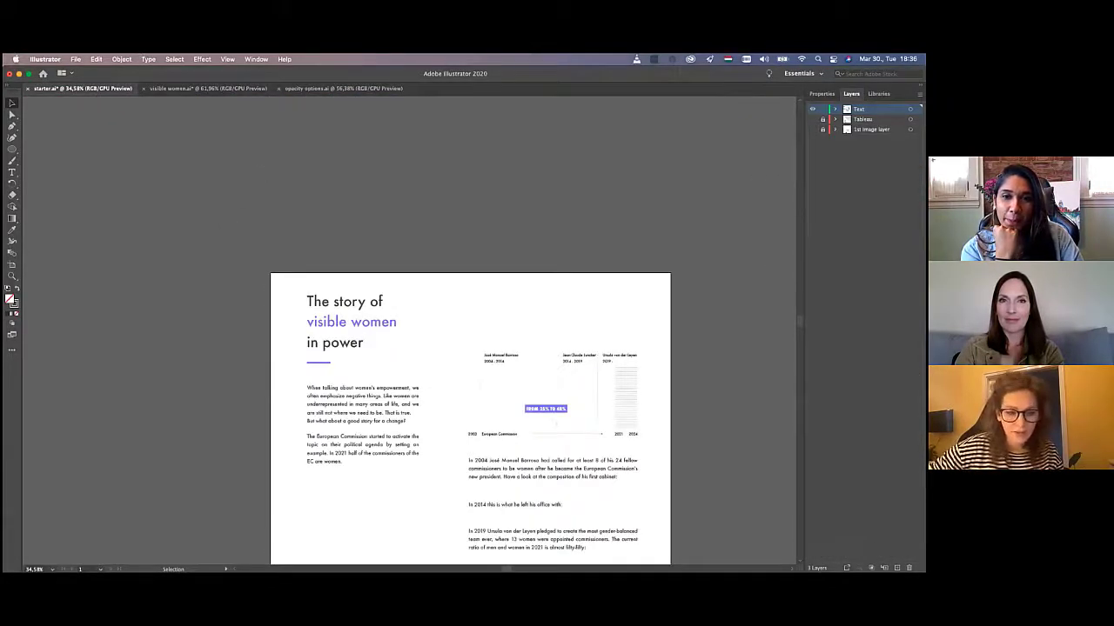
- Switch to Notes, read through the Her Data session note, and minimize the Notes window
{"action": "key", "text": "super+Tab"}
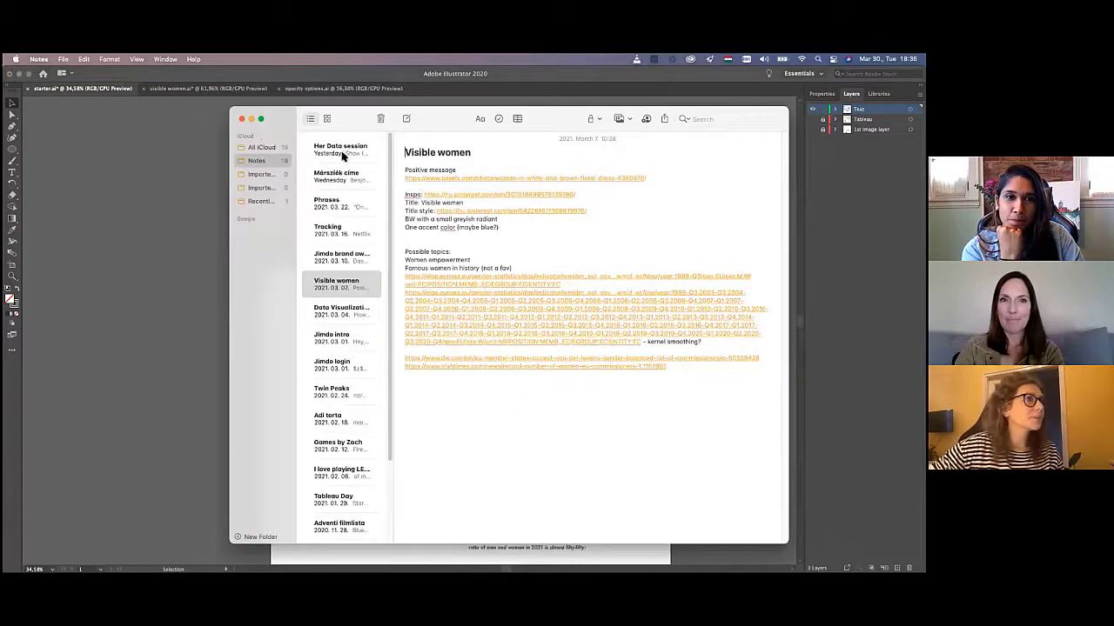
{"action": "left_click", "coordinate": [344, 153]}
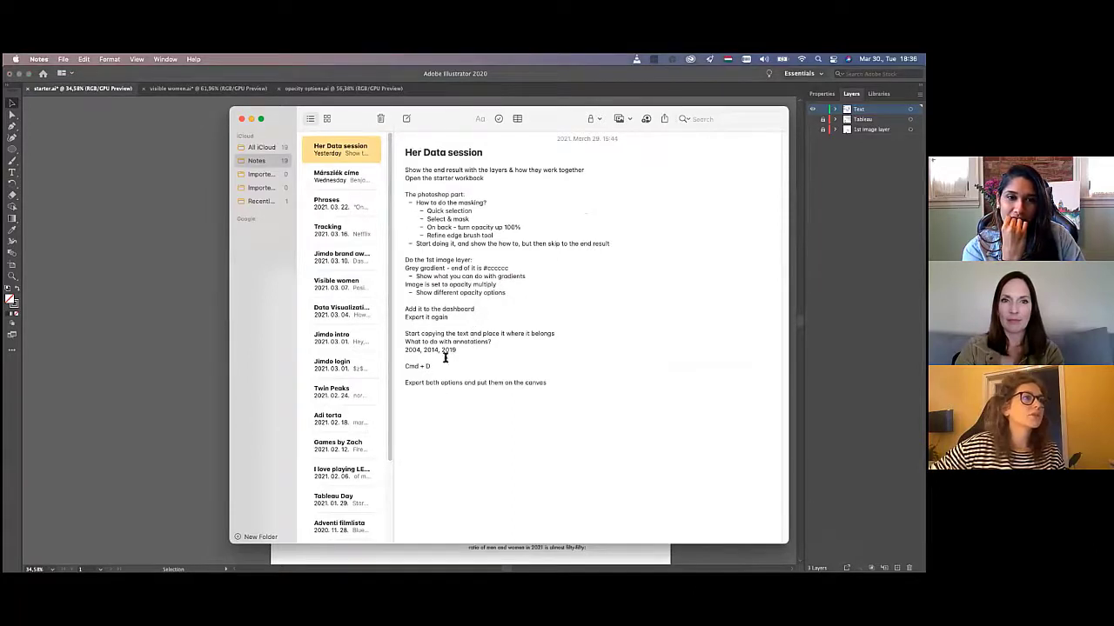
{"action": "left_click", "coordinate": [251, 119]}
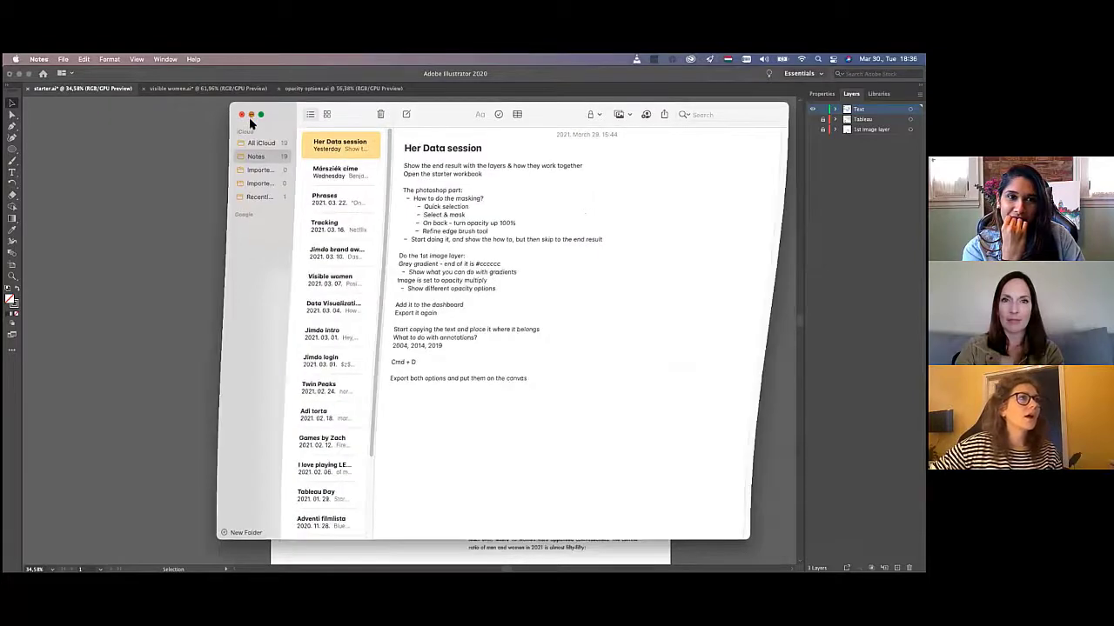
- Draw a 125 px wide horizontal line with a 3 pt stroke from the artboard's left edge to the intro paragraph
{"action": "scroll", "coordinate": [517, 257], "scroll_direction": "down", "scroll_amount": 5}
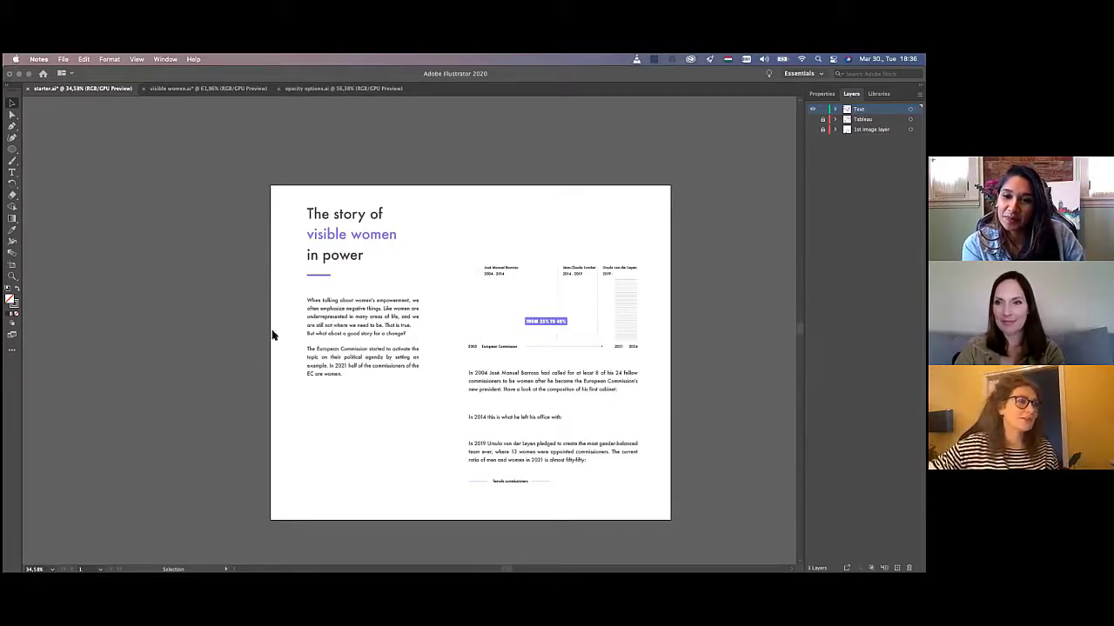
{"action": "left_click", "coordinate": [198, 339]}
{"action": "scroll", "coordinate": [396, 348], "scroll_direction": "up", "scroll_amount": 1}
{"action": "scroll", "coordinate": [396, 348], "scroll_direction": "up", "scroll_amount": 5}
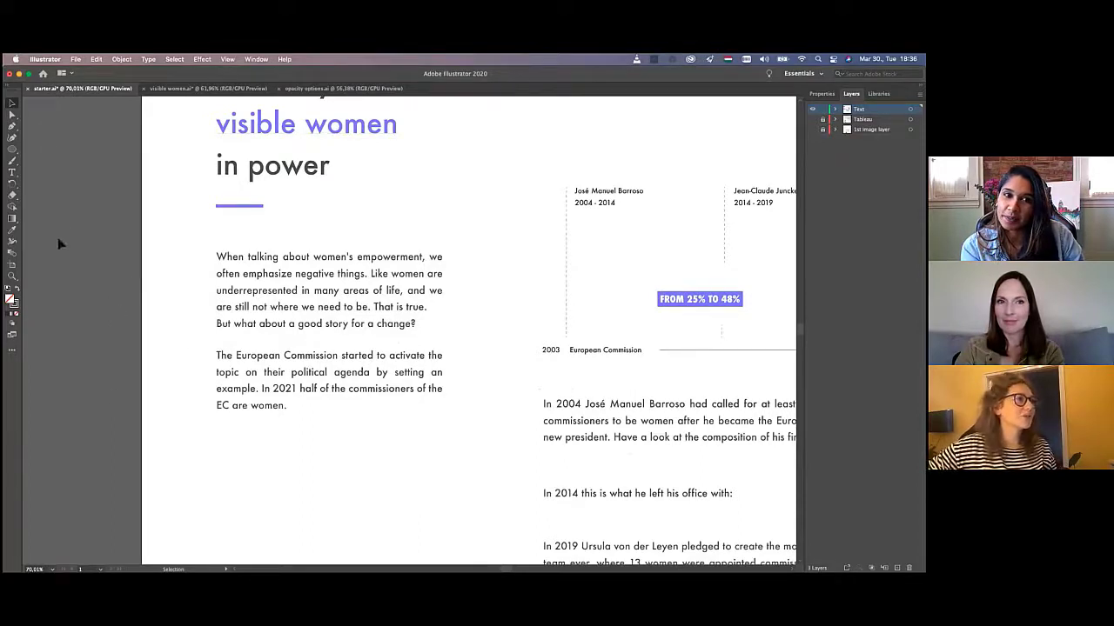
{"action": "left_click_drag", "start_coordinate": [12, 153], "coordinate": [35, 195]}
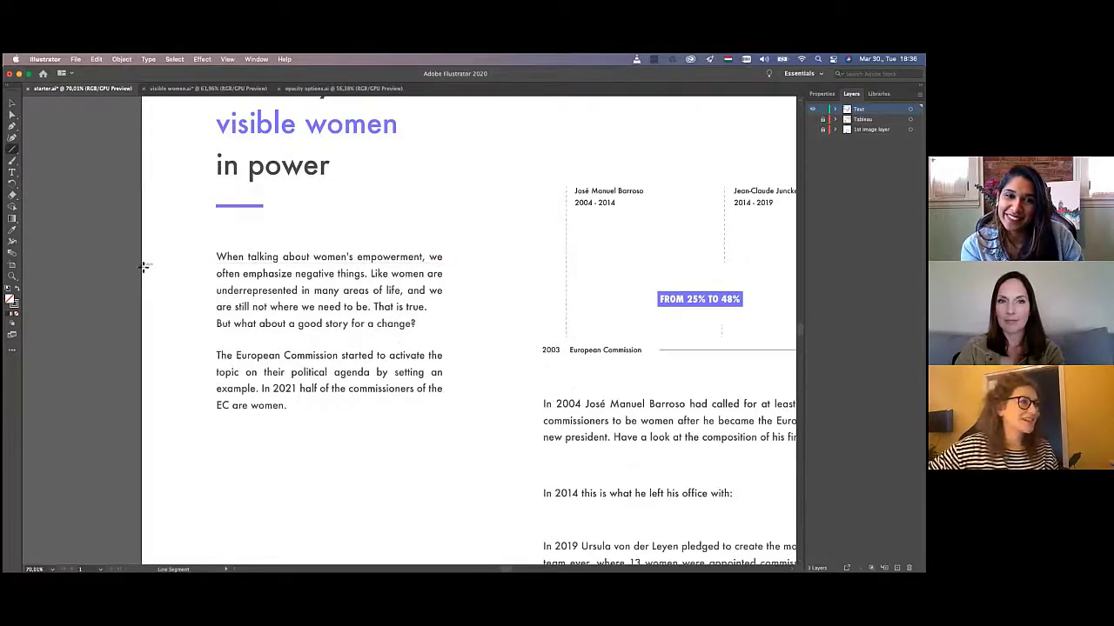
{"action": "left_click_drag", "start_coordinate": [144, 267], "coordinate": [216, 269]}
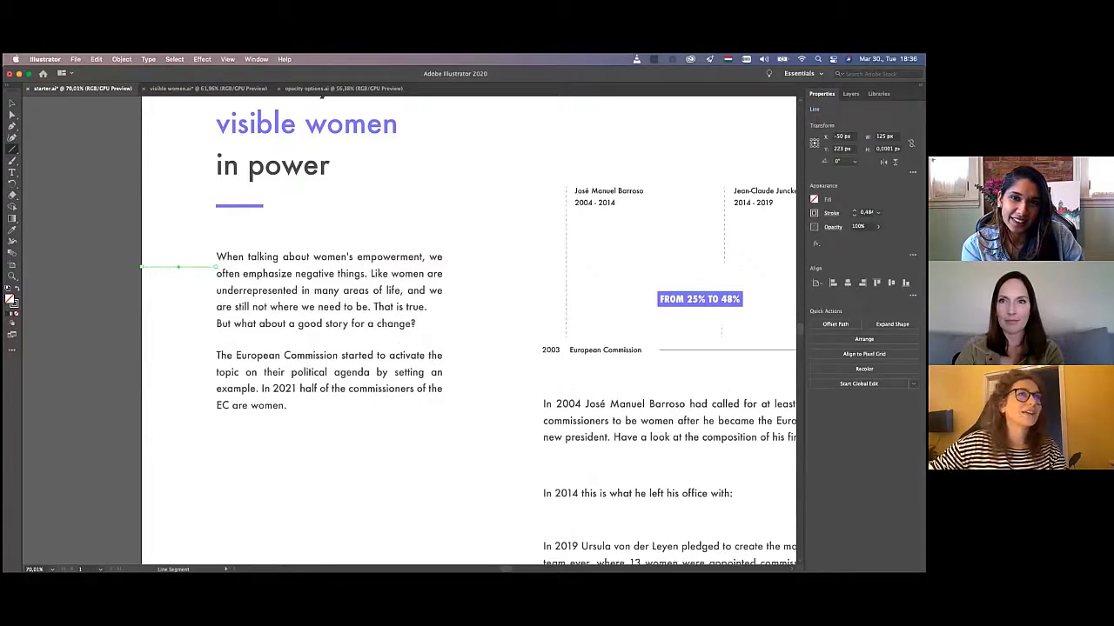
{"action": "left_click", "coordinate": [12, 104]}
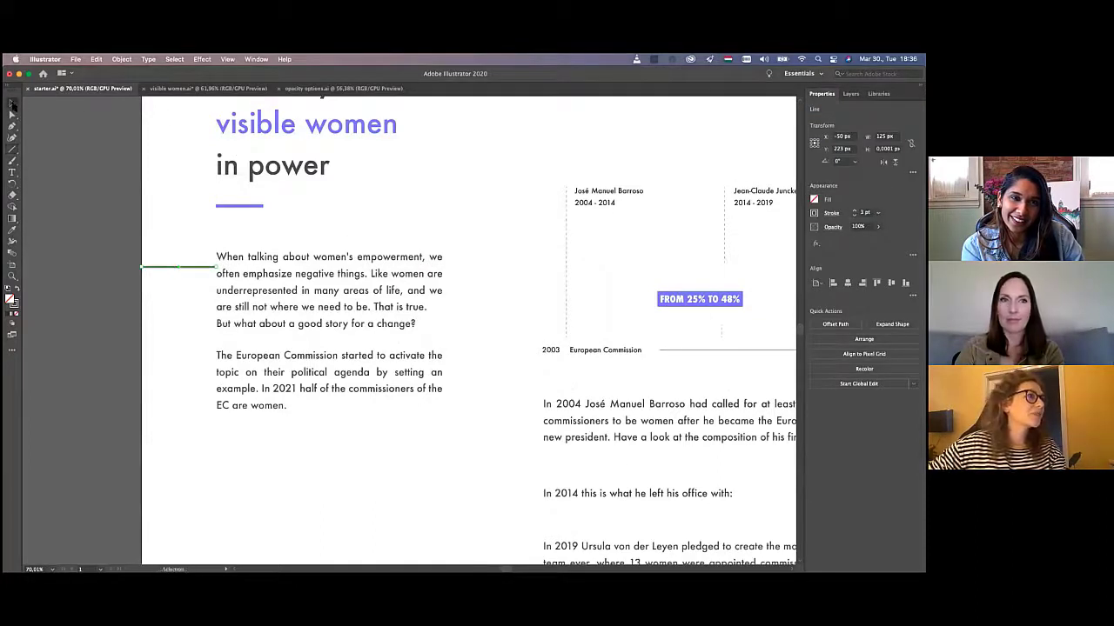
{"action": "left_click", "coordinate": [62, 183]}
- Duplicate the margin line and place the copy flush with the artboard's right edge, beside the striped column of the timeline
{"action": "scroll", "coordinate": [62, 183], "scroll_direction": "down", "scroll_amount": 2}
{"action": "scroll", "coordinate": [61, 183], "scroll_direction": "right", "scroll_amount": 3}
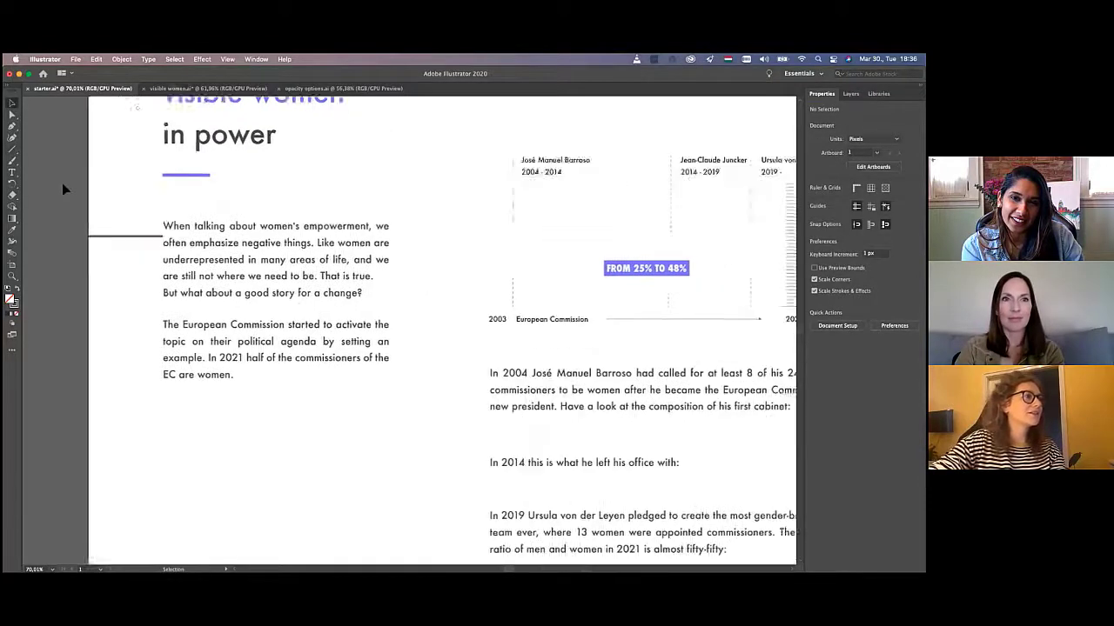
{"action": "scroll", "coordinate": [62, 183], "scroll_direction": "down", "scroll_amount": 4}
{"action": "left_click", "coordinate": [67, 200]}
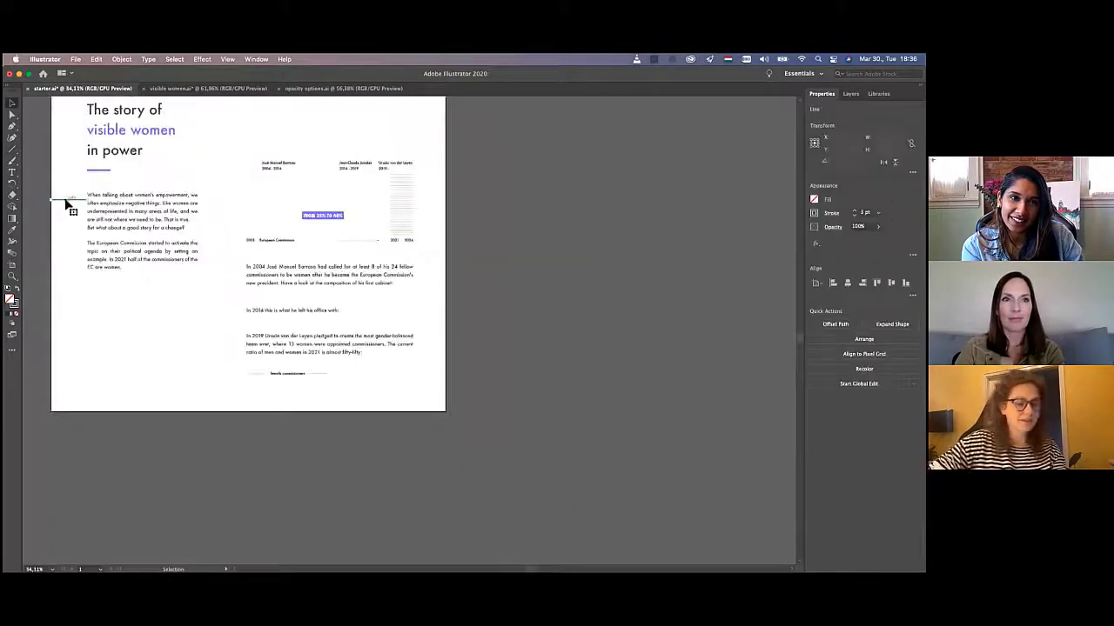
{"action": "key", "text": "ctrl+c"}
{"action": "key", "text": "ctrl+v"}
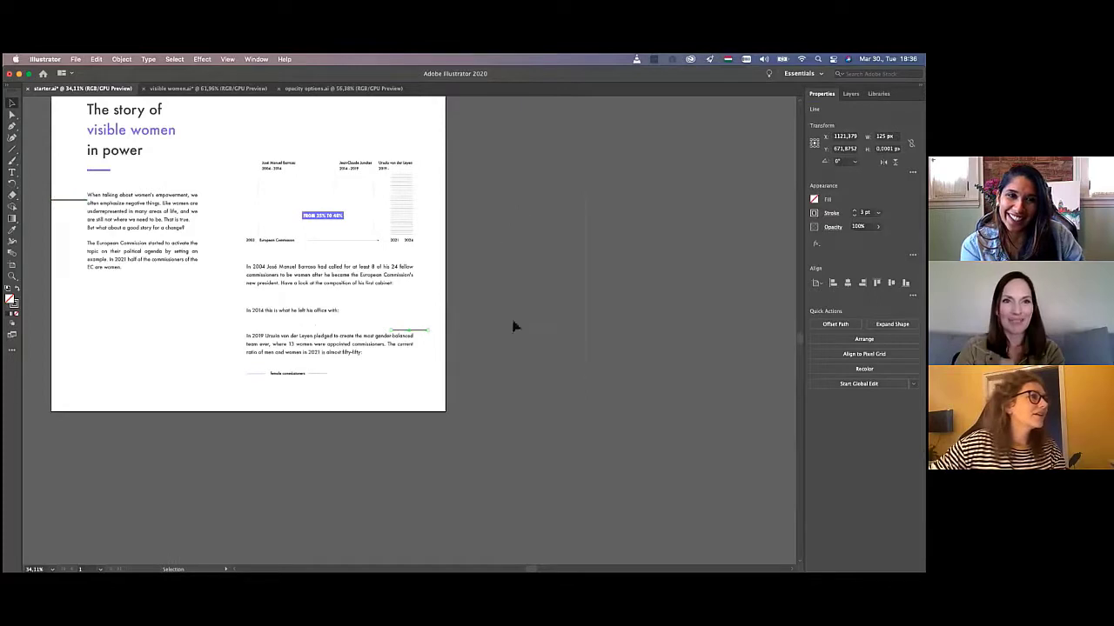
{"action": "left_click_drag", "start_coordinate": [423, 327], "coordinate": [434, 225]}
{"action": "scroll", "coordinate": [437, 223], "scroll_direction": "up", "scroll_amount": 5}
{"action": "left_click", "coordinate": [581, 244]}
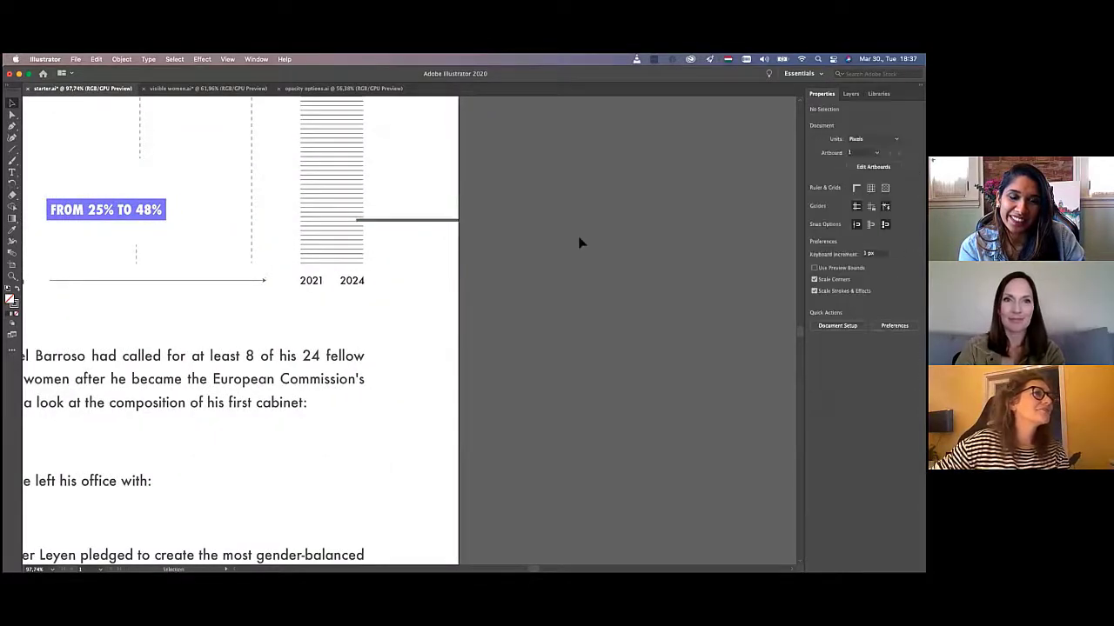
- Shift the striped column slightly left so its right edge meets the end of the margin line
{"action": "left_click", "coordinate": [341, 235]}
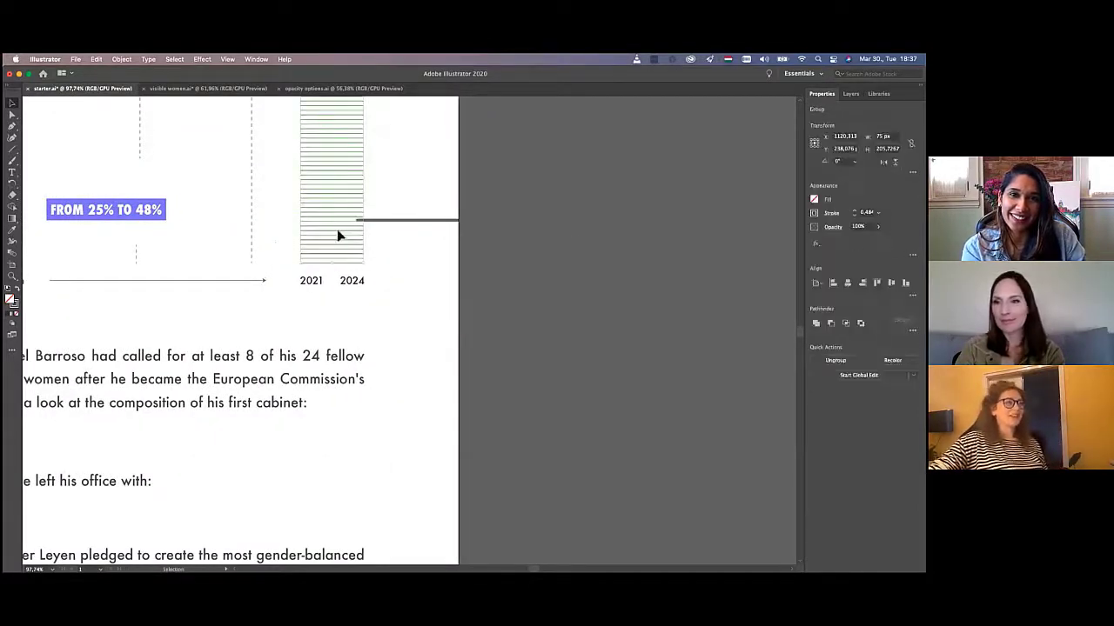
{"action": "left_click_drag", "start_coordinate": [339, 230], "coordinate": [332, 228]}
{"action": "left_click", "coordinate": [552, 303]}
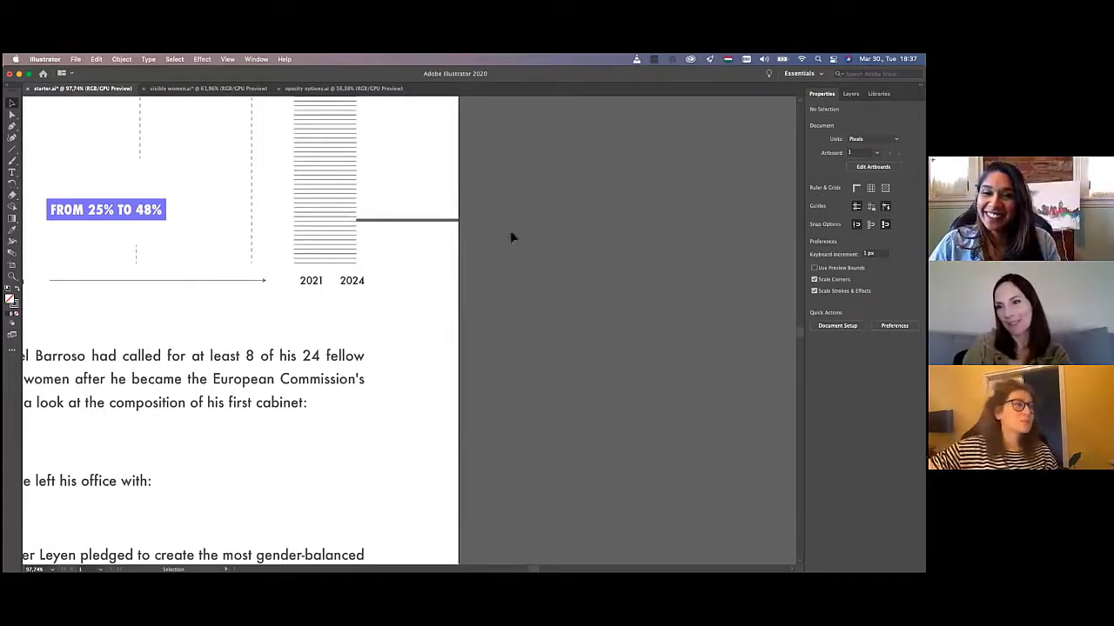
- Move the copied margin line beside the first line of the 2004 paragraph to check its margin, and delete the copy
{"action": "left_click_drag", "start_coordinate": [437, 221], "coordinate": [451, 359]}
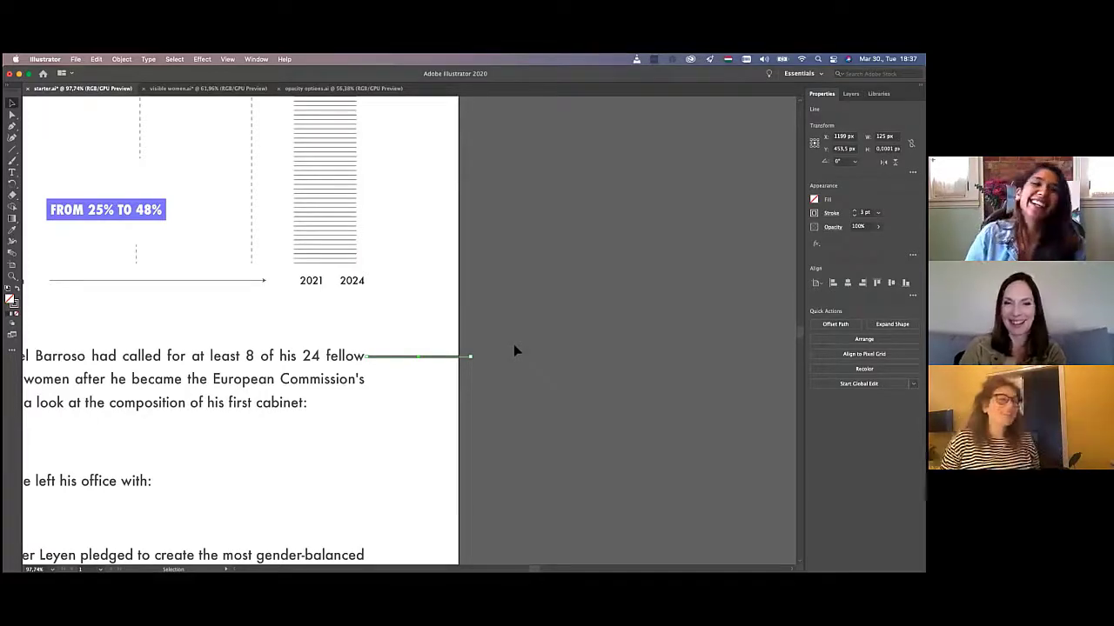
{"action": "scroll", "coordinate": [524, 334], "scroll_direction": "down", "scroll_amount": 5}
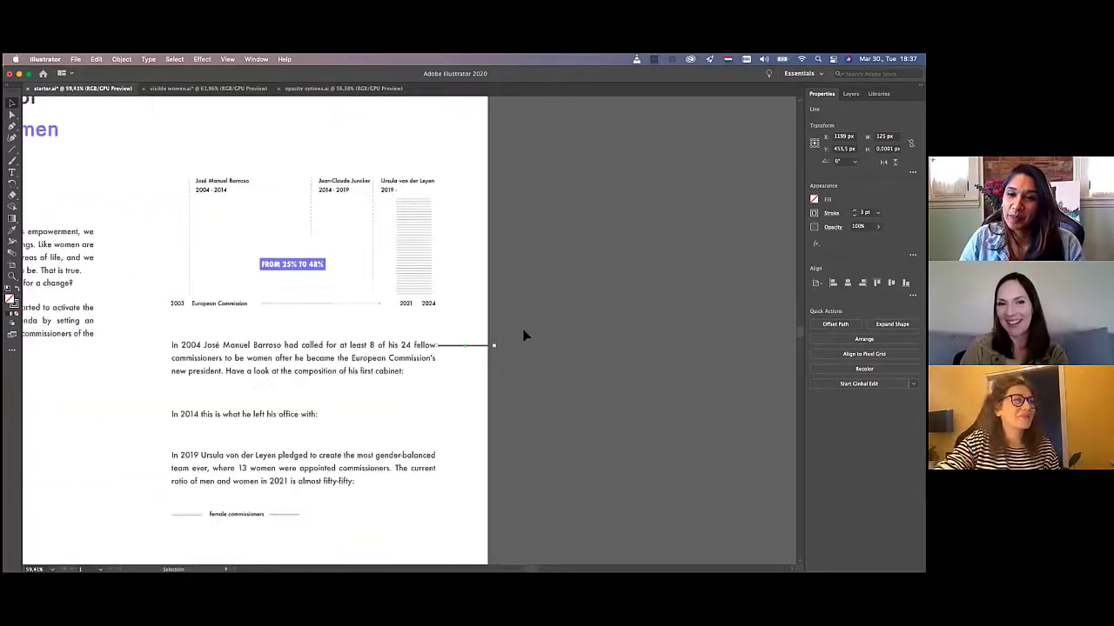
{"action": "scroll", "coordinate": [525, 335], "scroll_direction": "left", "scroll_amount": 1}
{"action": "scroll", "coordinate": [525, 334], "scroll_direction": "left", "scroll_amount": 4}
{"action": "scroll", "coordinate": [651, 342], "scroll_direction": "down", "scroll_amount": 1}
{"action": "left_click", "coordinate": [652, 343]}
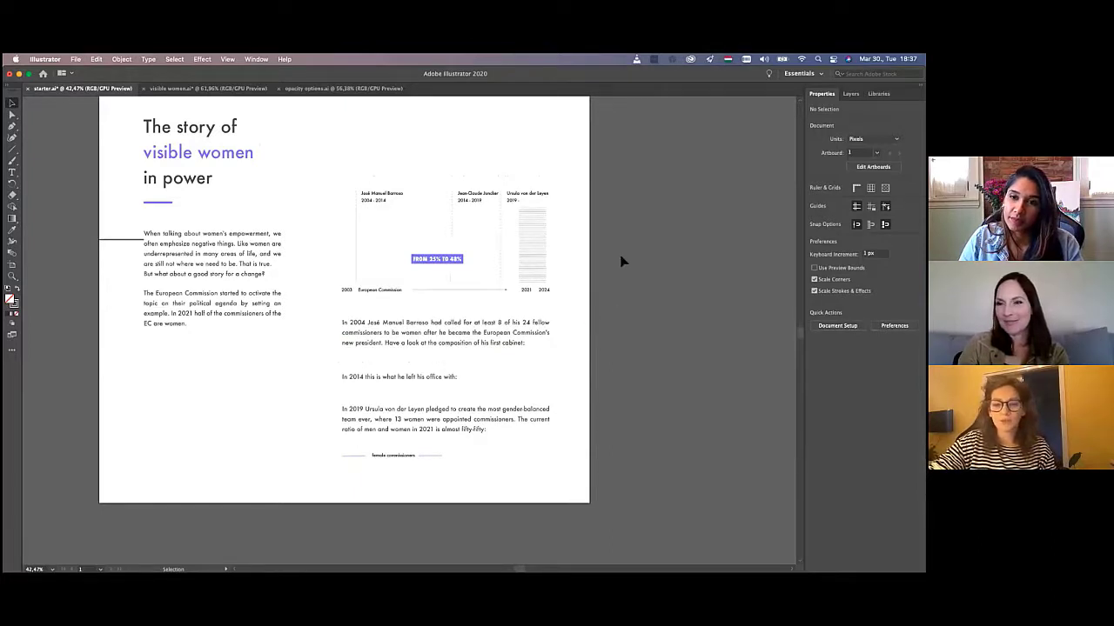
- Place a sample Lorem ipsum text above the timeline, browse its font choices, and delete the text
{"action": "scroll", "coordinate": [586, 263], "scroll_direction": "up", "scroll_amount": 1}
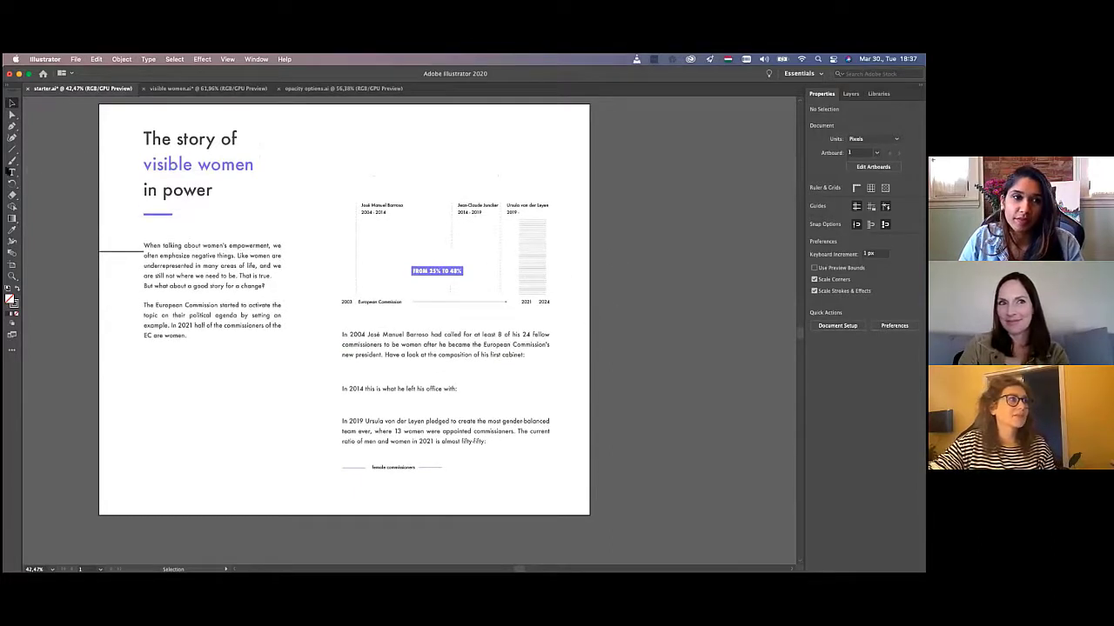
{"action": "left_click", "coordinate": [12, 173]}
{"action": "left_click", "coordinate": [405, 141]}
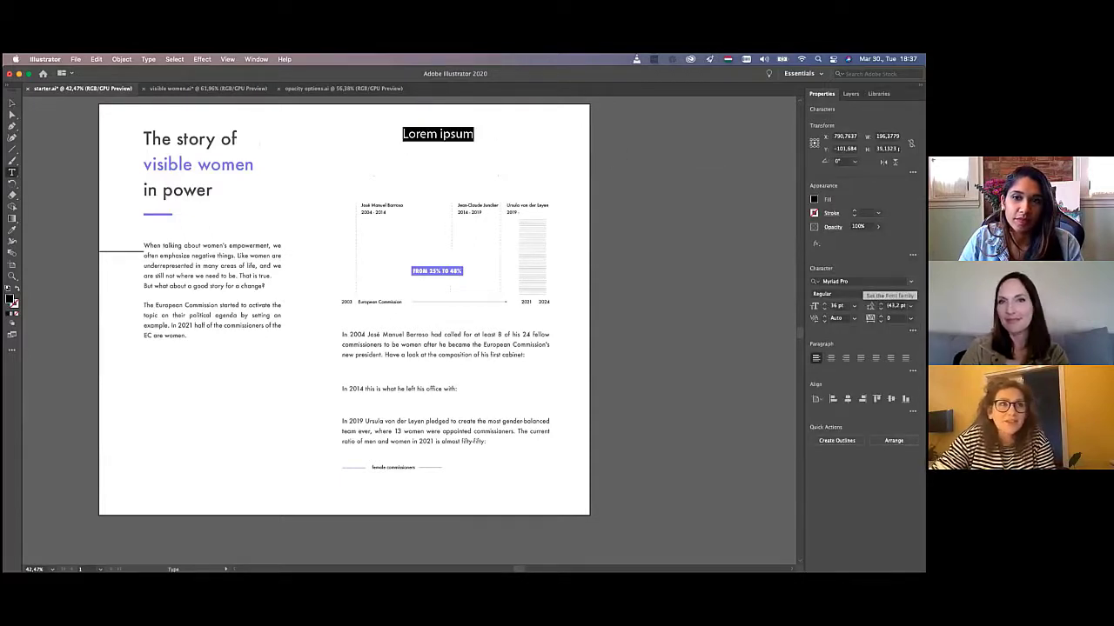
{"action": "left_click", "coordinate": [911, 282]}
{"action": "left_click", "coordinate": [753, 276]}
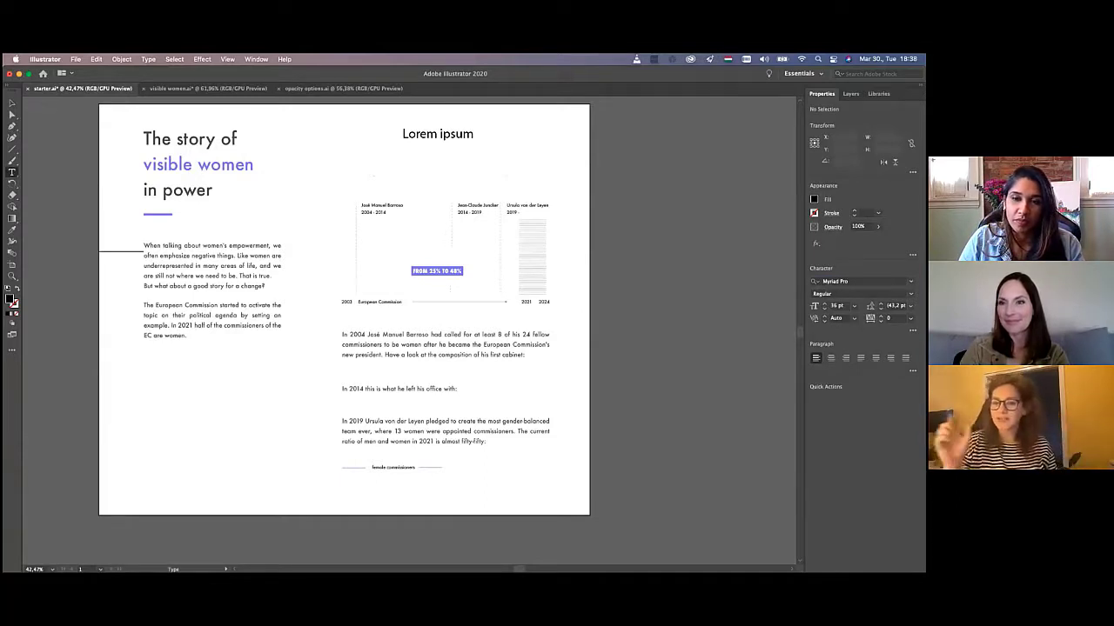
{"action": "left_click", "coordinate": [12, 102]}
{"action": "left_click", "coordinate": [449, 138]}
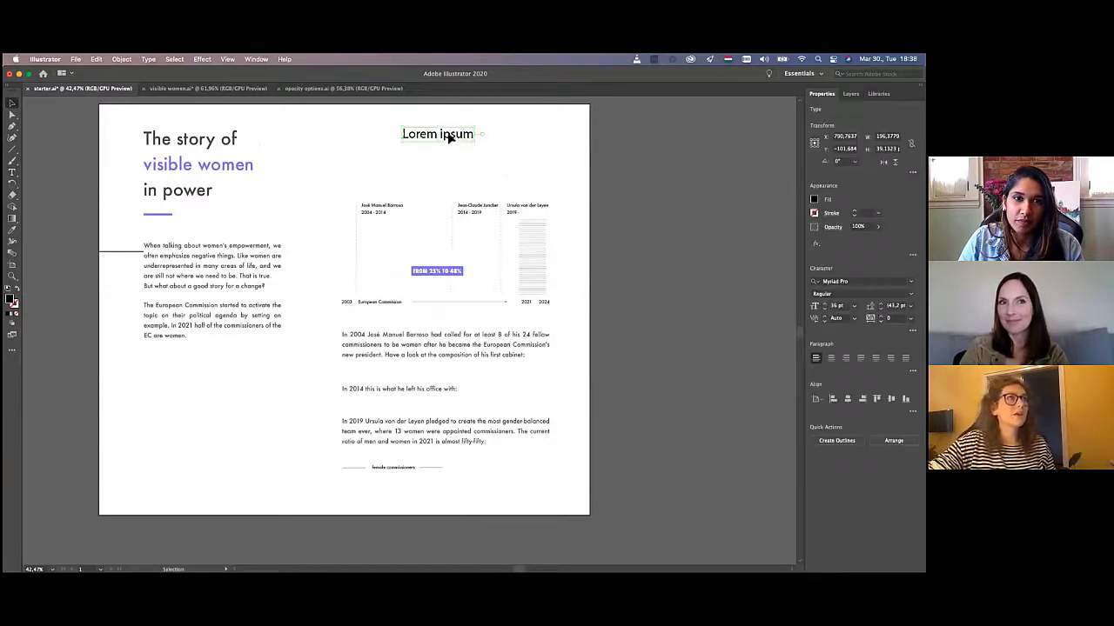
{"action": "key", "text": "Delete"}
- Draw a black 323 by 73 px rectangle above the timeline with the Rectangle tool and delete it
{"action": "left_click", "coordinate": [12, 149]}
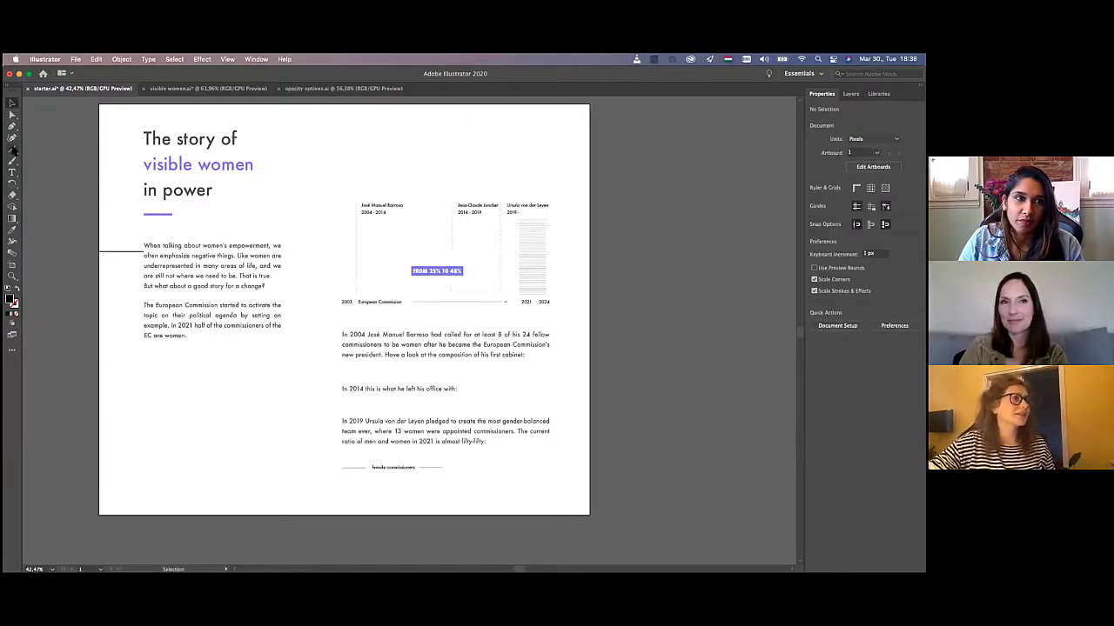
{"action": "left_click", "coordinate": [47, 149]}
{"action": "left_click_drag", "start_coordinate": [377, 130], "coordinate": [493, 156]}
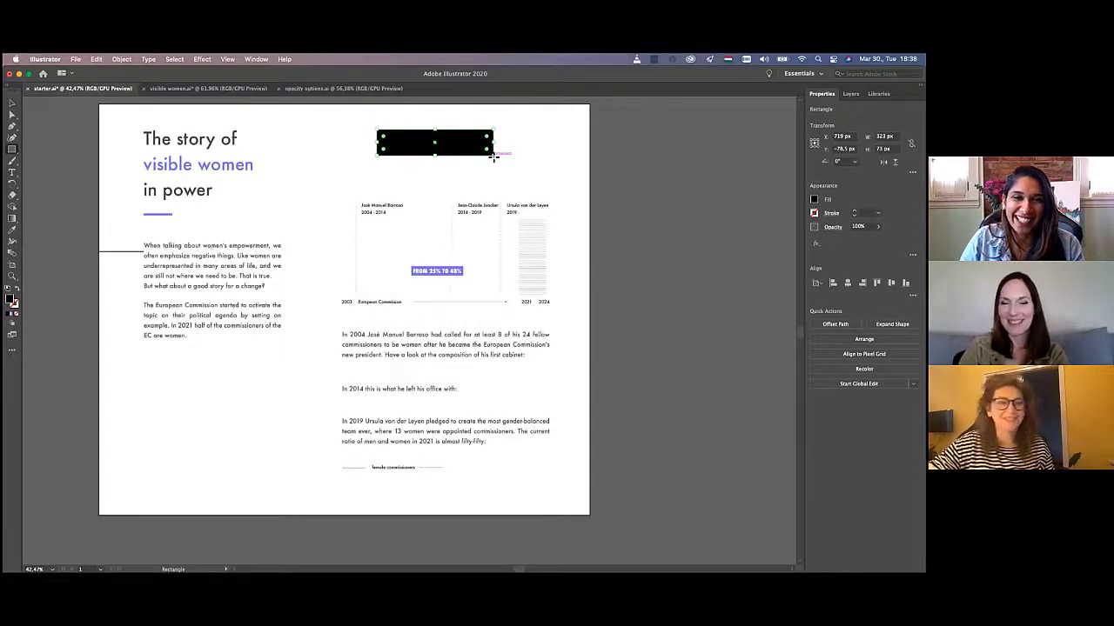
{"action": "left_click", "coordinate": [12, 103]}
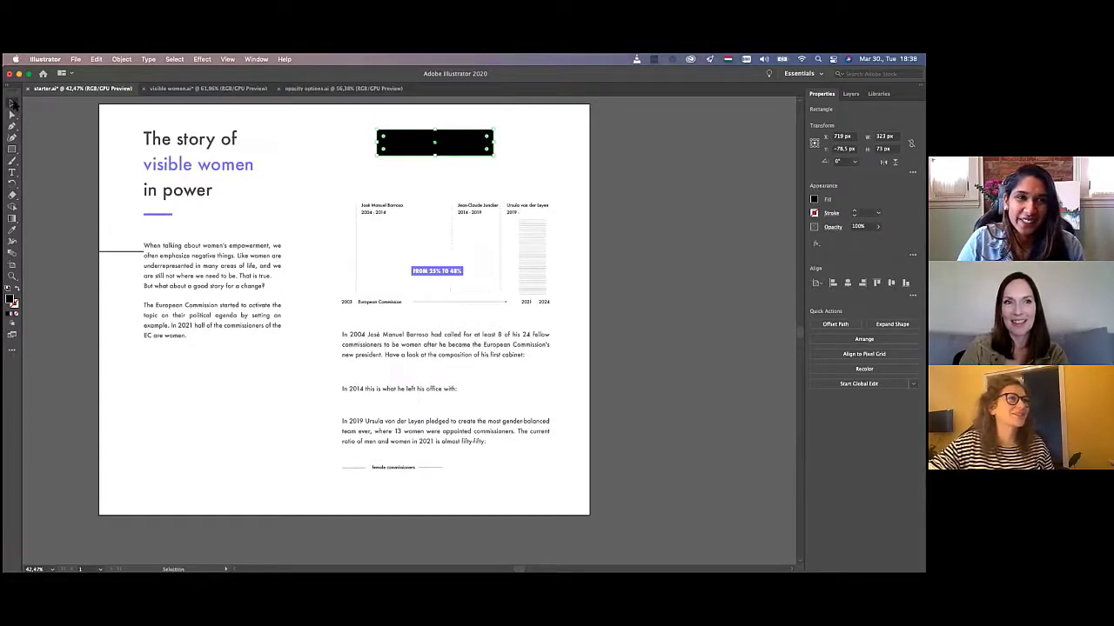
{"action": "key", "text": "Delete"}
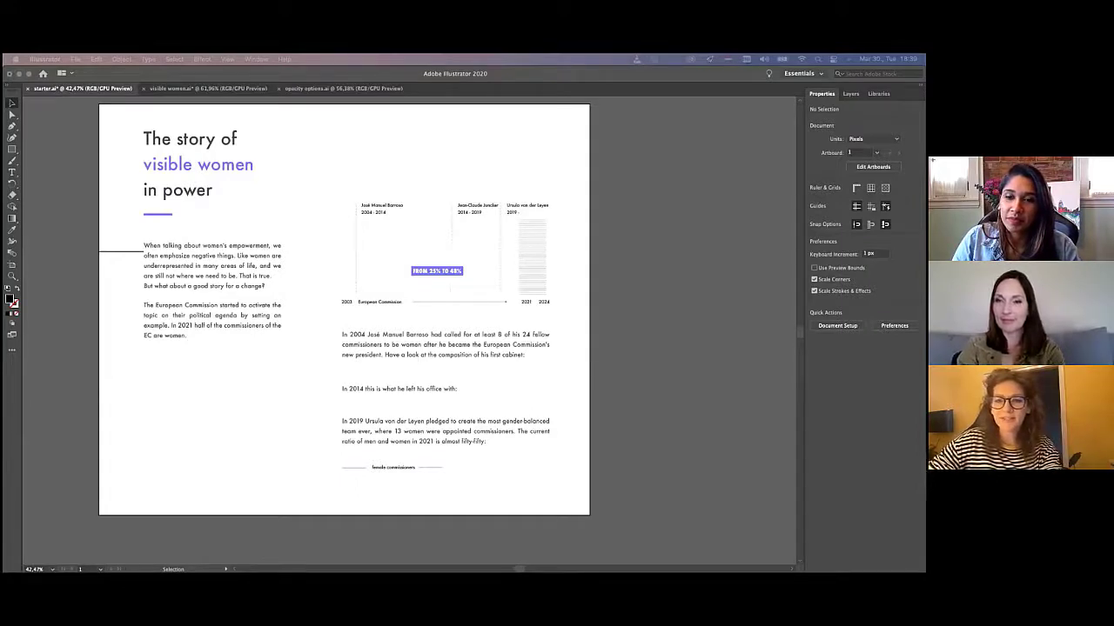
- Switch to Safari, look through the Adobe courses on the bringyourownlaptop.com homepage, and close the window
{"action": "left_click_drag", "start_coordinate": [300, 181], "coordinate": [218, 94]}
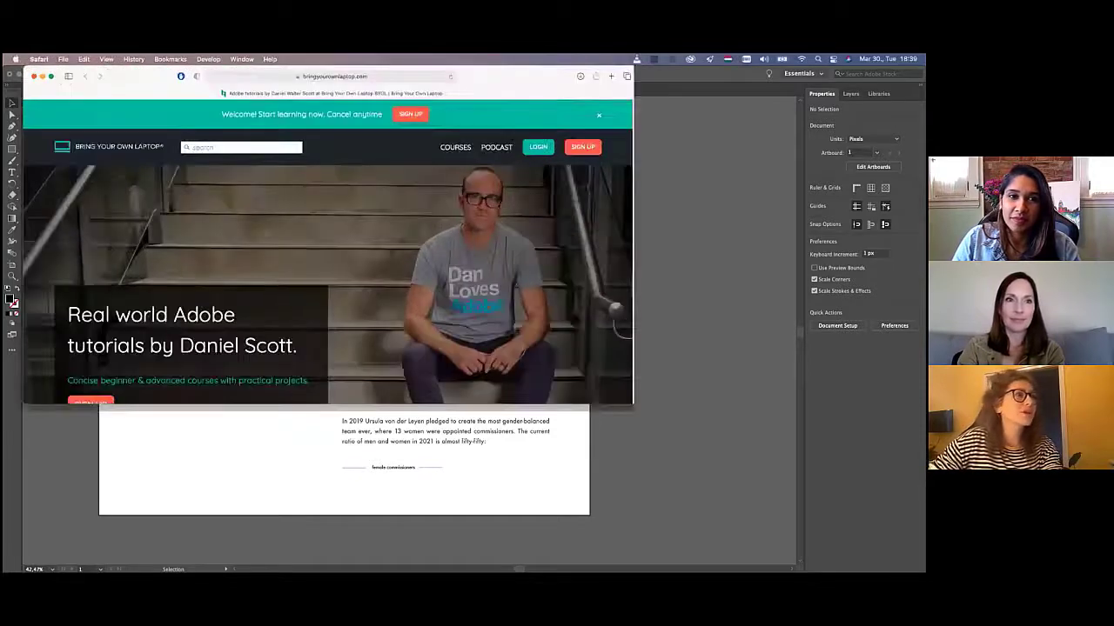
{"action": "left_click_drag", "start_coordinate": [694, 444], "coordinate": [910, 553]}
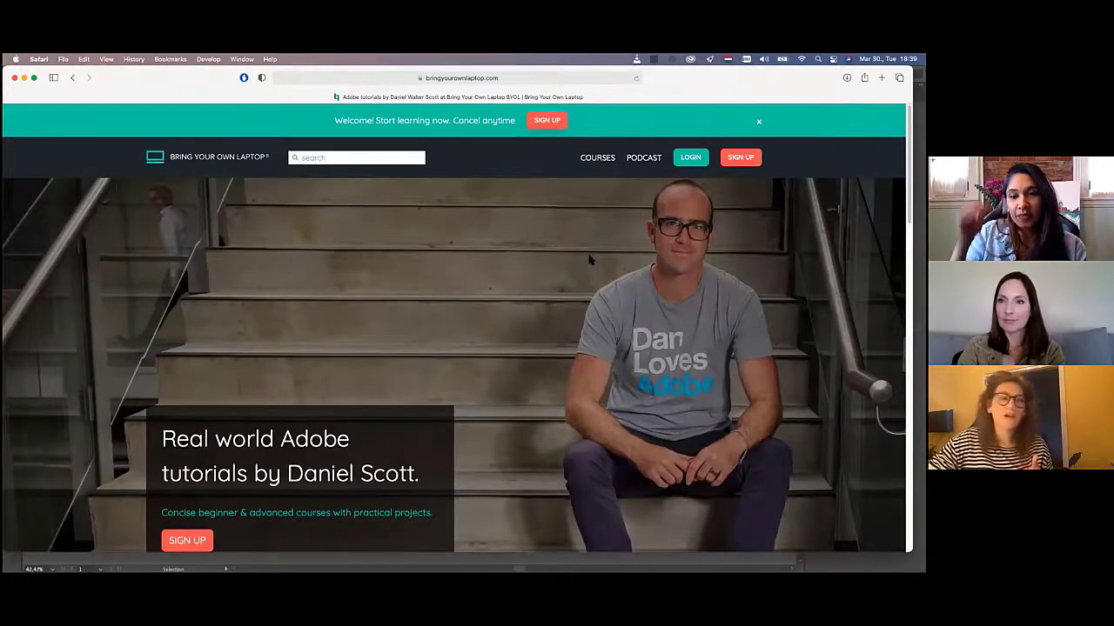
{"action": "scroll", "coordinate": [589, 259], "scroll_direction": "down", "scroll_amount": 5}
{"action": "scroll", "coordinate": [548, 315], "scroll_direction": "down", "scroll_amount": 5}
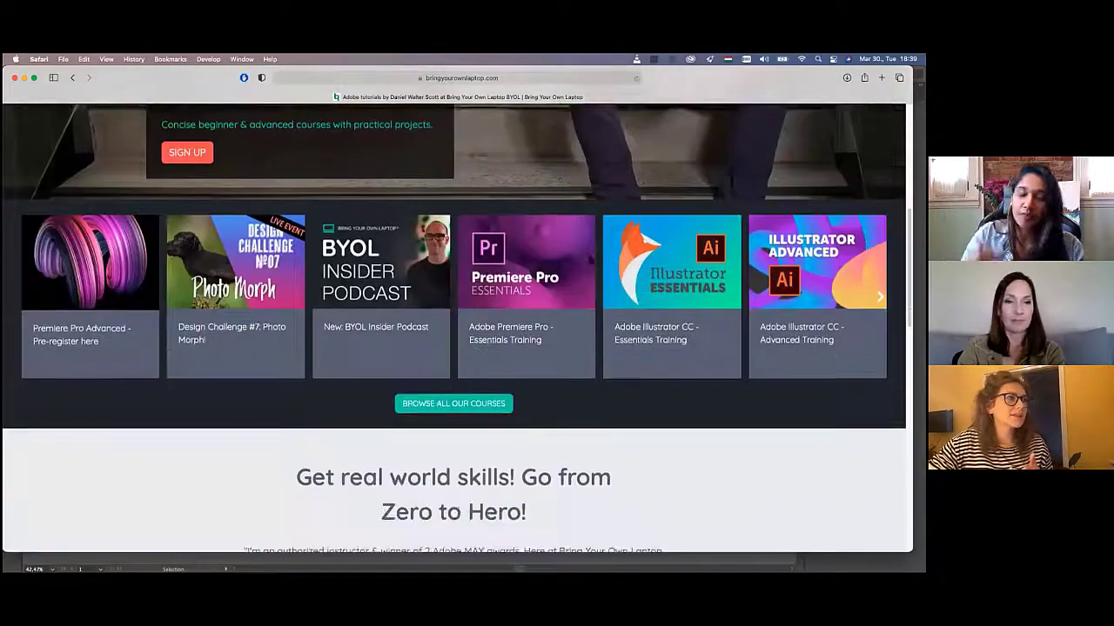
{"action": "scroll", "coordinate": [548, 316], "scroll_direction": "up", "scroll_amount": 2}
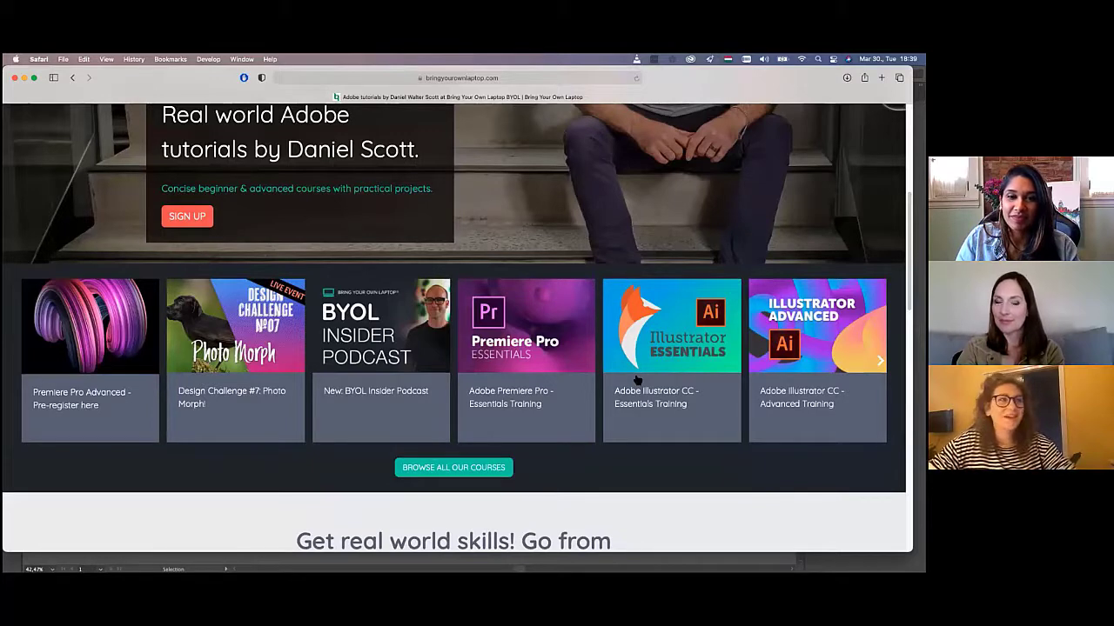
{"action": "scroll", "coordinate": [637, 380], "scroll_direction": "up", "scroll_amount": 3}
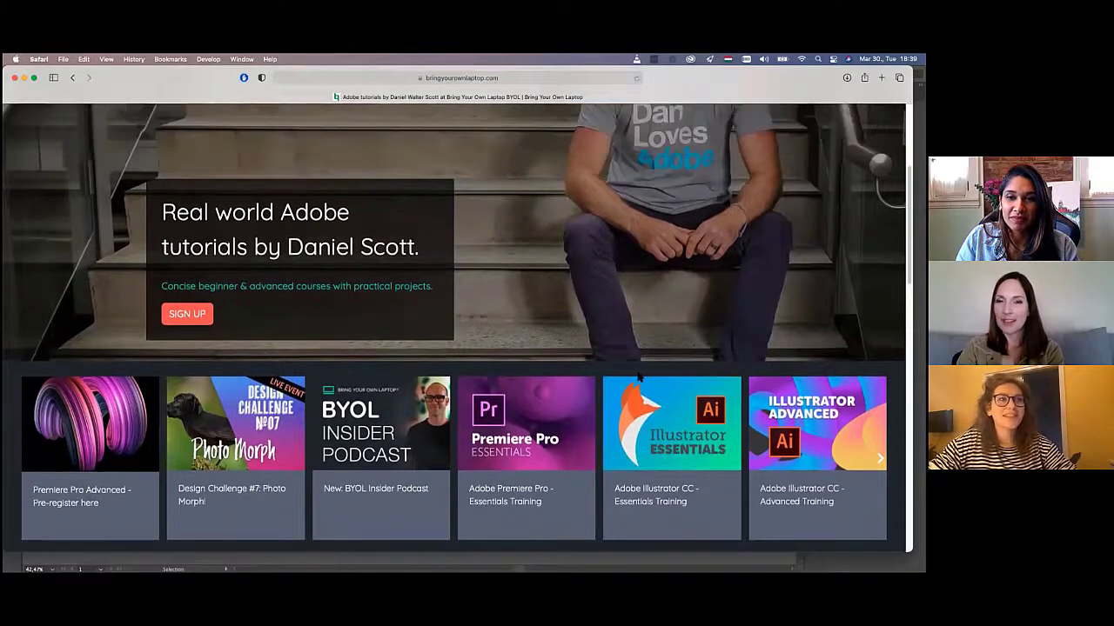
{"action": "scroll", "coordinate": [638, 377], "scroll_direction": "up", "scroll_amount": 4}
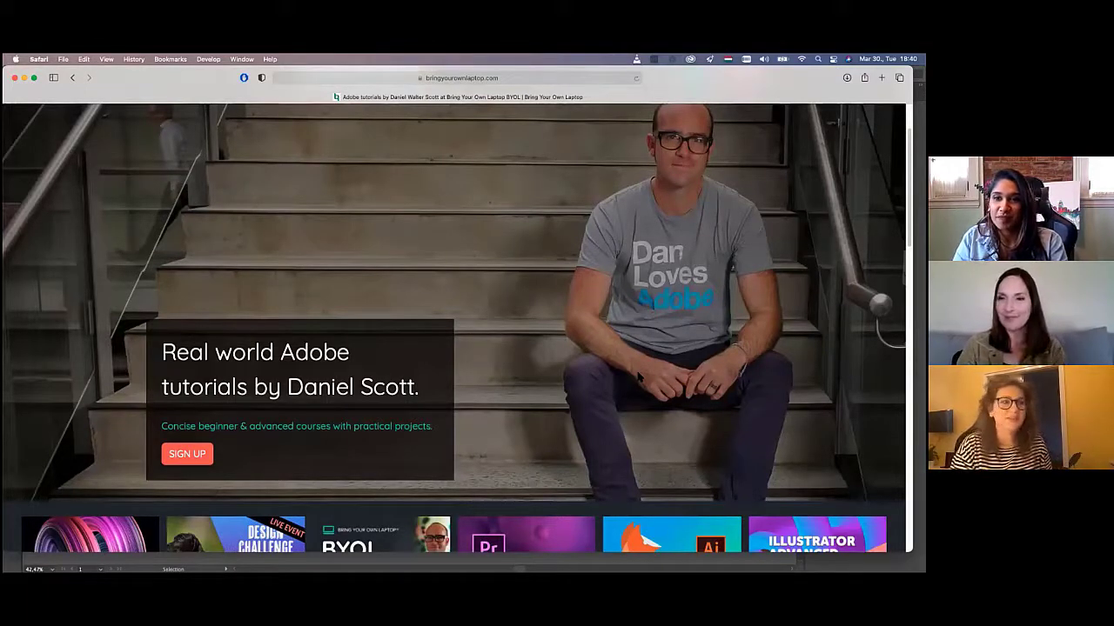
{"action": "scroll", "coordinate": [637, 373], "scroll_direction": "up", "scroll_amount": 3}
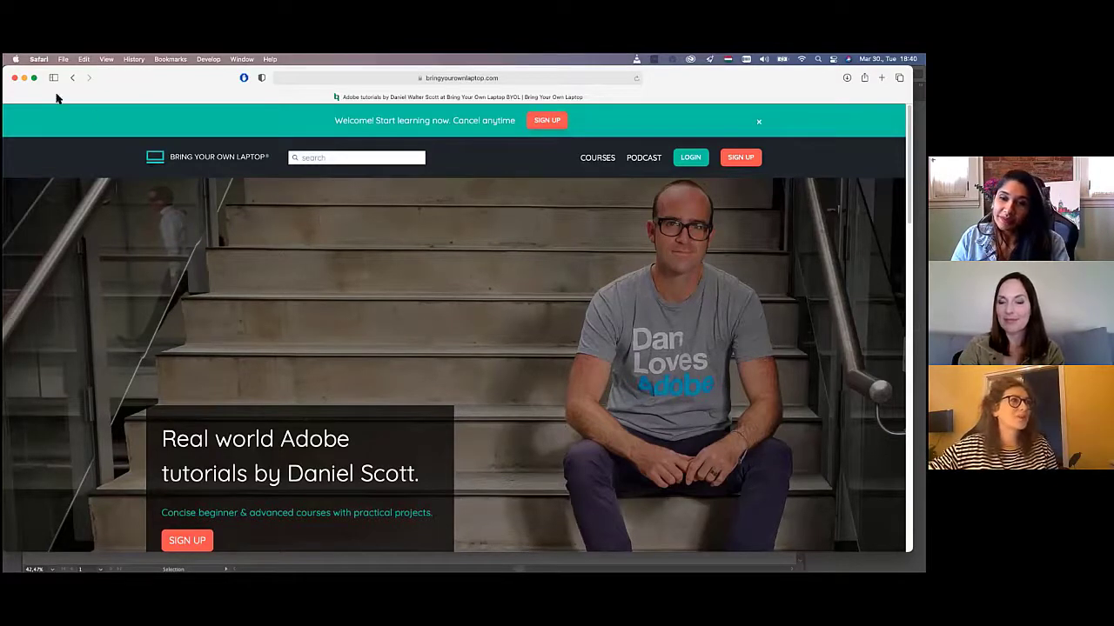
{"action": "left_click_drag", "start_coordinate": [51, 123], "coordinate": [20, 78]}
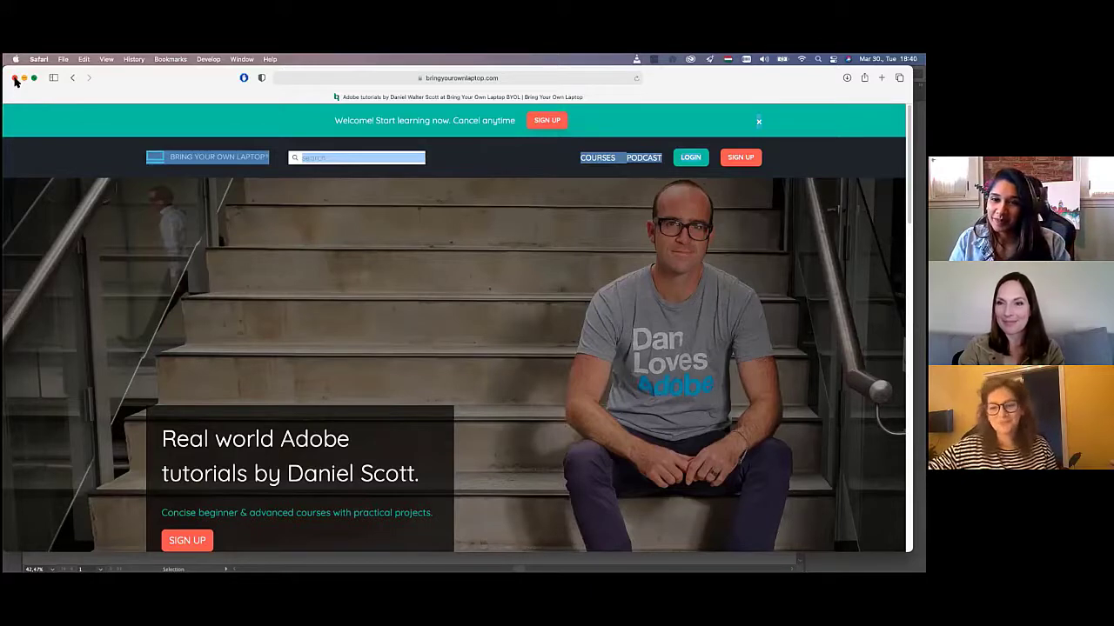
{"action": "left_click", "coordinate": [14, 79]}
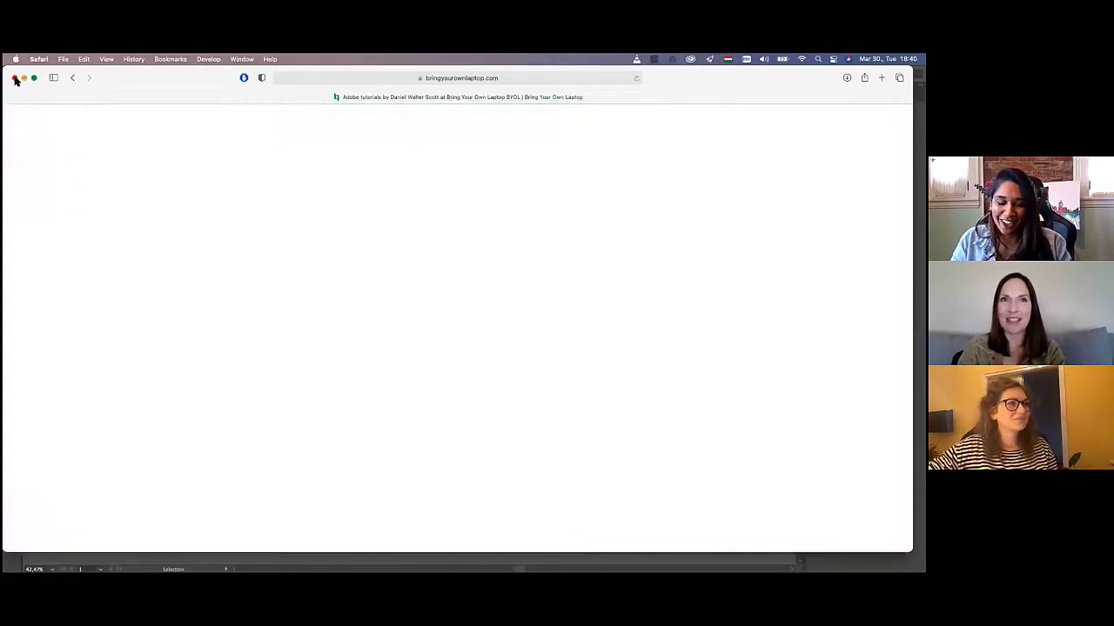